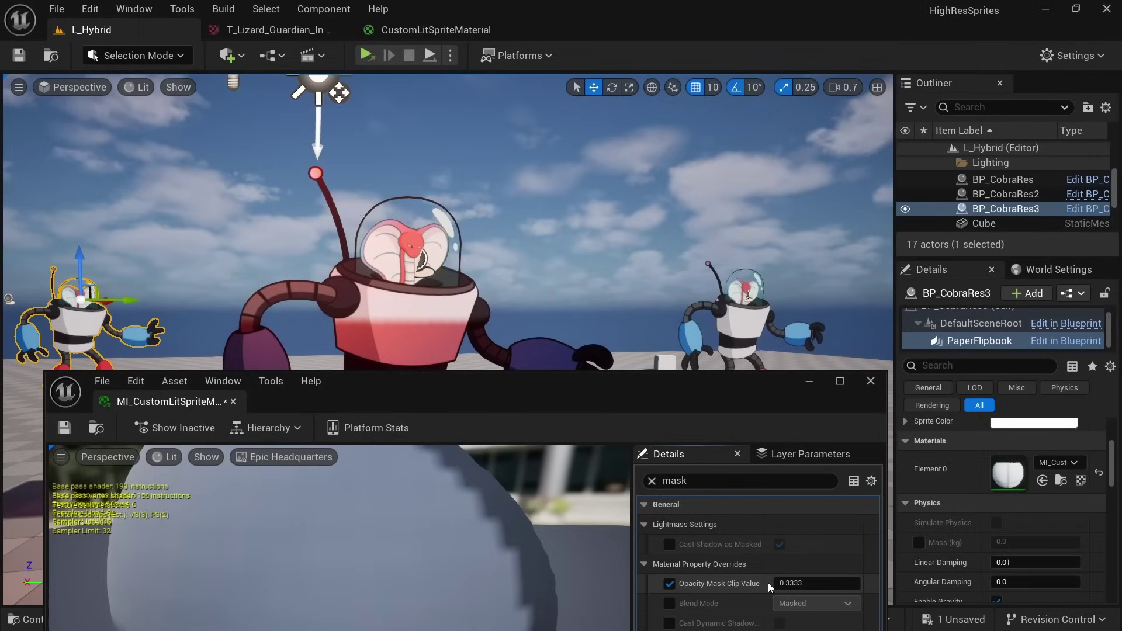
{"action": "left_click_drag", "start_coordinate": [769, 584], "coordinate": [769, 584]}
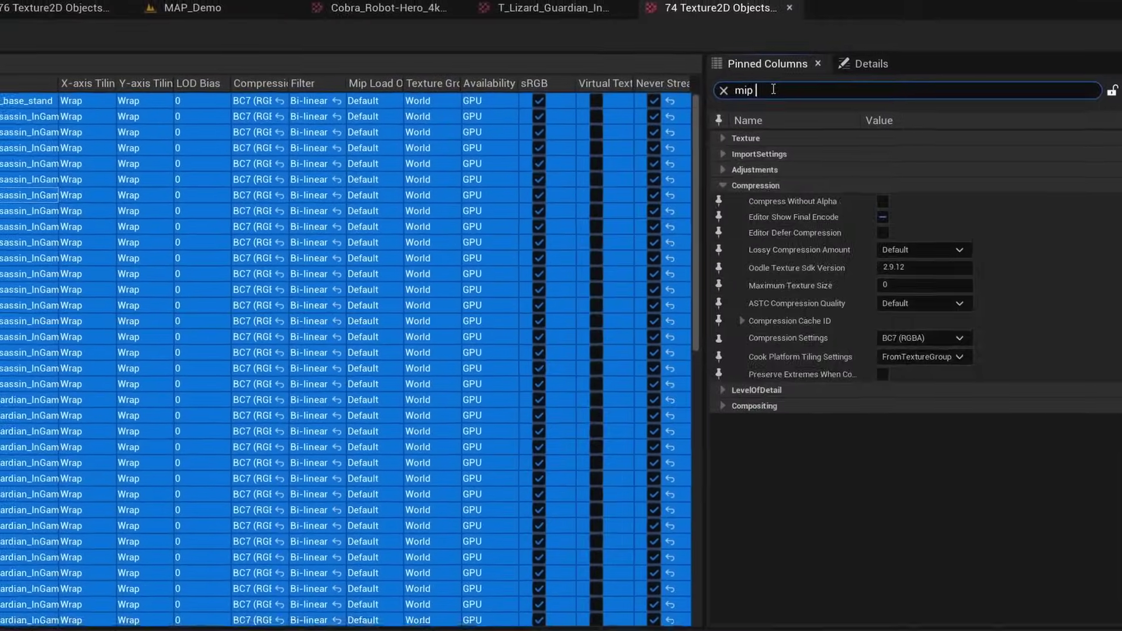
Filter the properties of the selected textures by "mip gen" and open the Mip Gen Settings options.
{"action": "type", "text": "gen"}
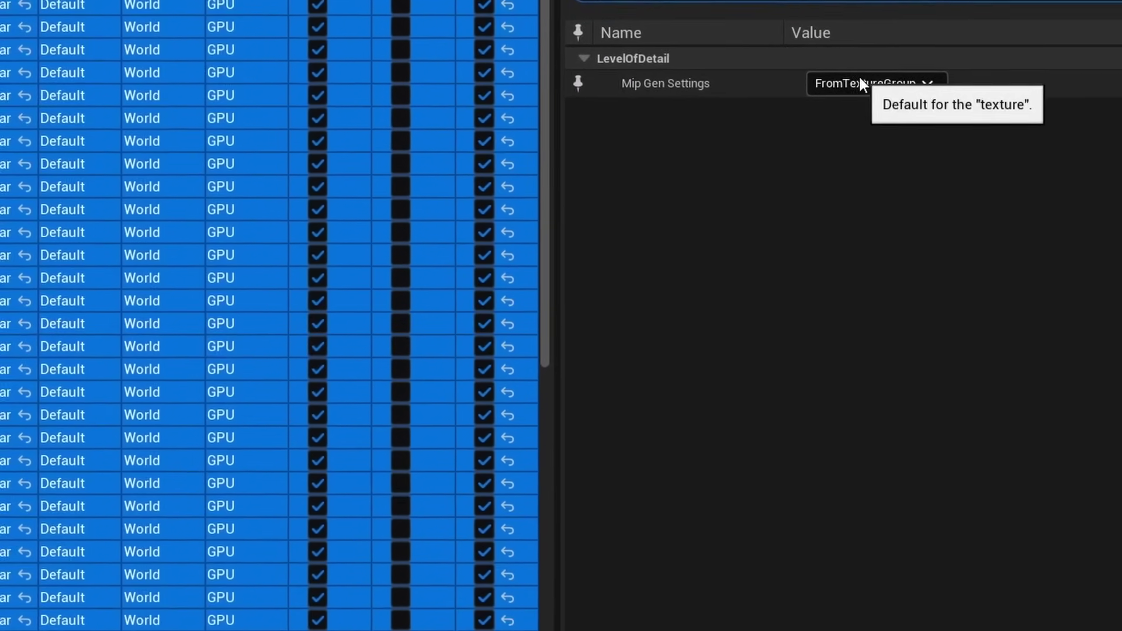
{"action": "left_click", "coordinate": [860, 82]}
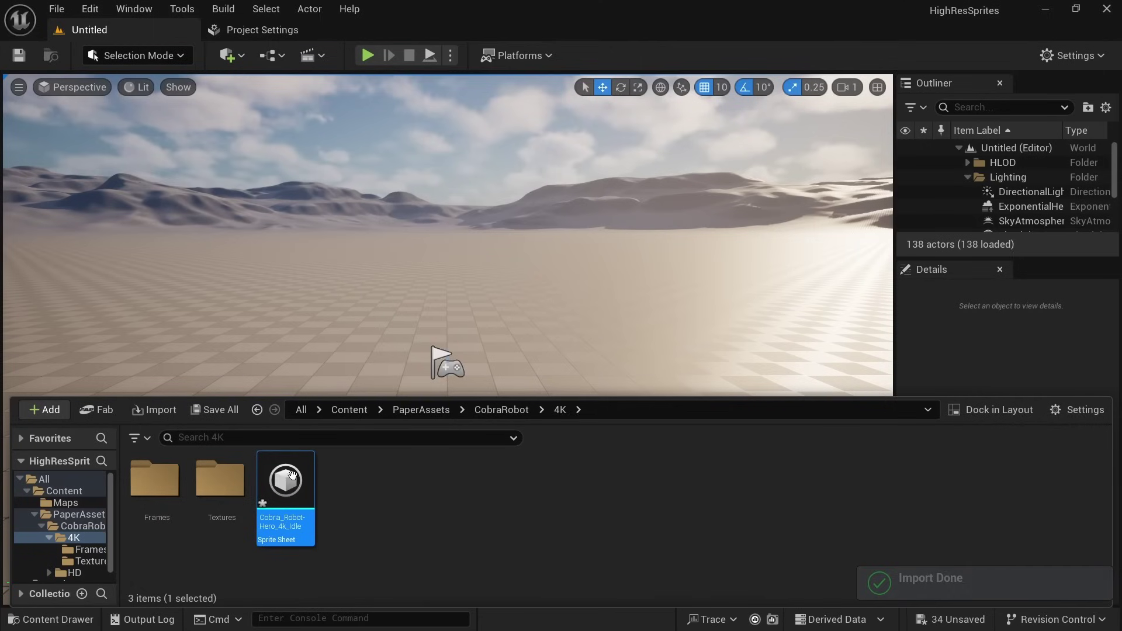
Create flipbooks from the Cobra_Robot-Hero_4k_Idle sprite sheet and open the new flipbook for a closer view.
{"action": "right_click", "coordinate": [282, 473]}
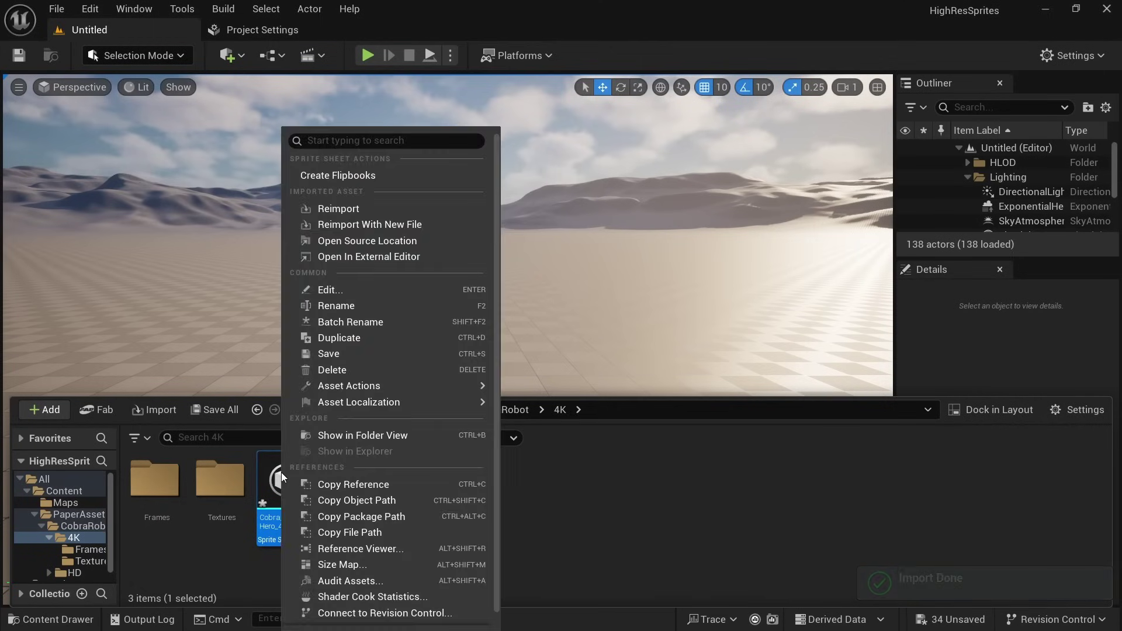
{"action": "left_click", "coordinate": [350, 179]}
{"action": "double_click", "coordinate": [352, 479]}
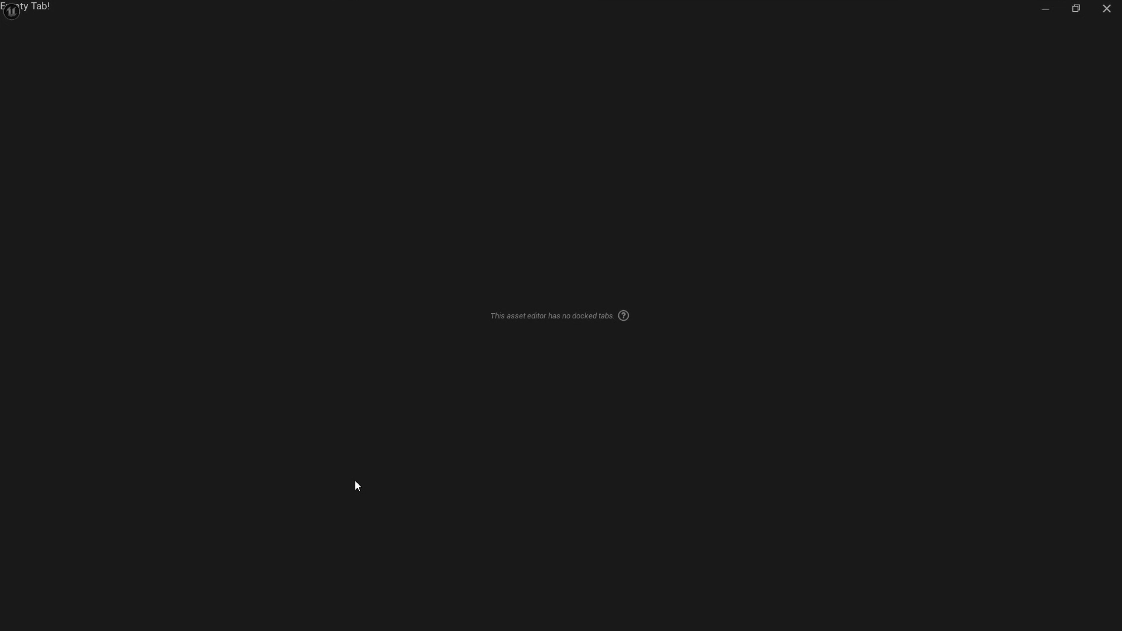
{"action": "scroll", "coordinate": [435, 292], "scroll_direction": "up", "scroll_amount": 5}
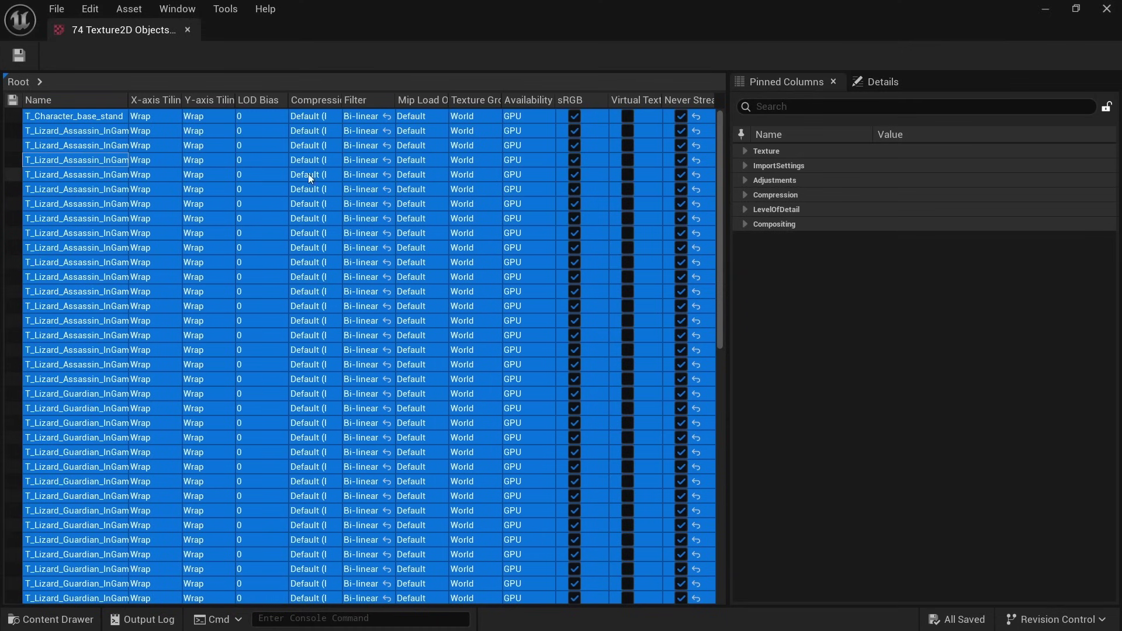
Examine the Texture and Compression properties shared by the selected Texture2D assets, and close the property matrix.
{"action": "left_click", "coordinate": [746, 152]}
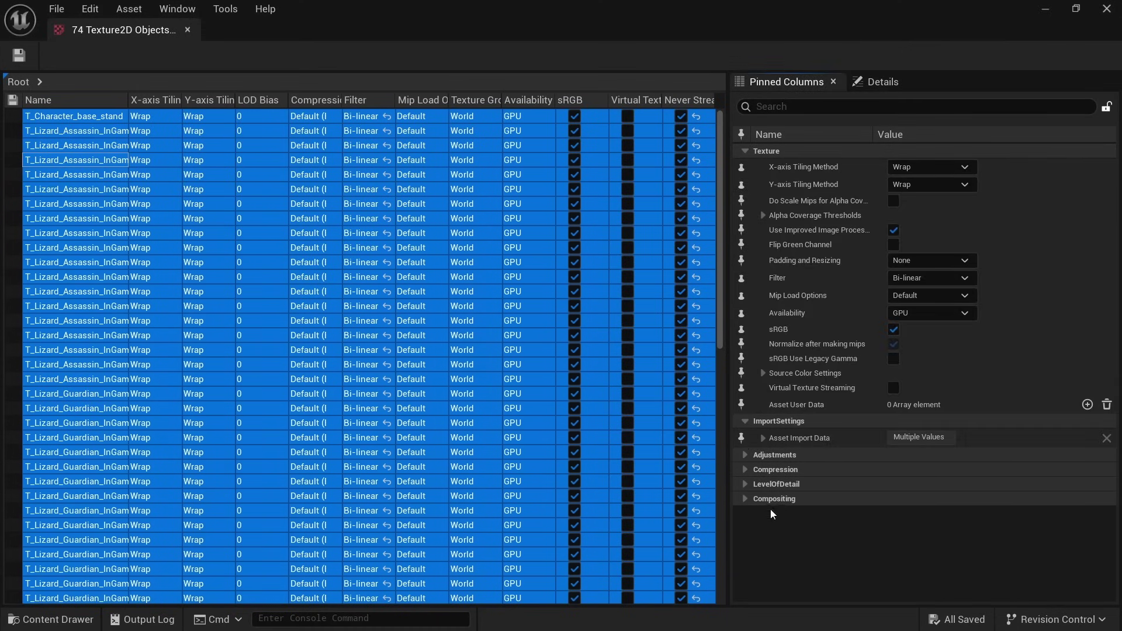
{"action": "left_click", "coordinate": [744, 470]}
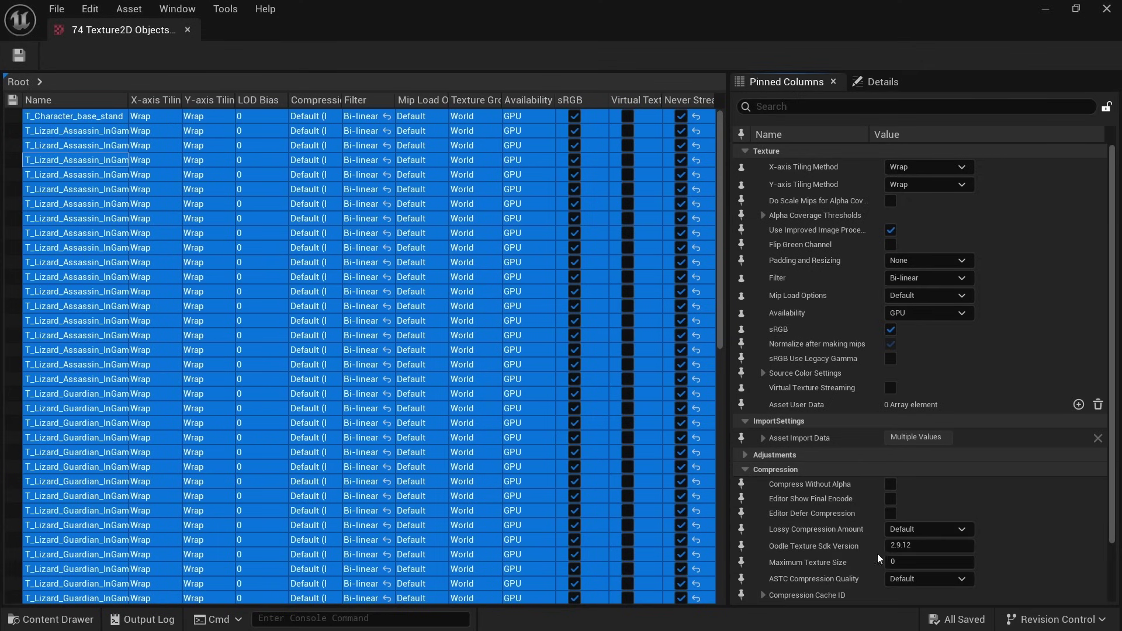
{"action": "left_click", "coordinate": [188, 29]}
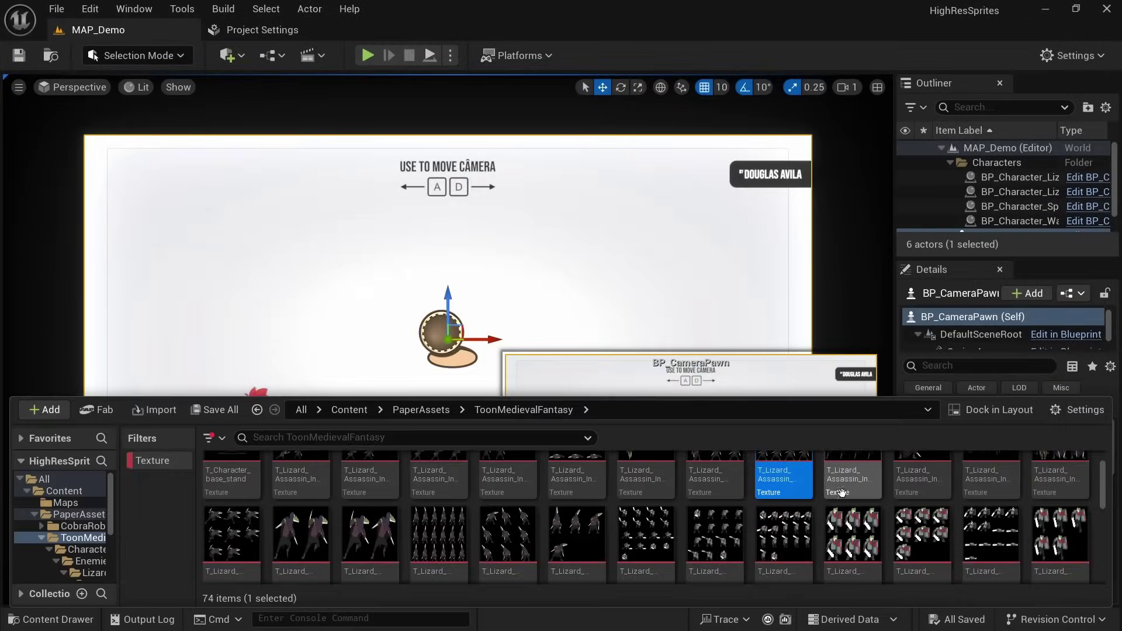
Open a T_Lizard_Guardian texture from the ToonMedievalFantasy folder and inspect its line art at close range.
{"action": "double_click", "coordinate": [868, 523]}
{"action": "scroll", "coordinate": [445, 235], "scroll_direction": "down", "scroll_amount": 4}
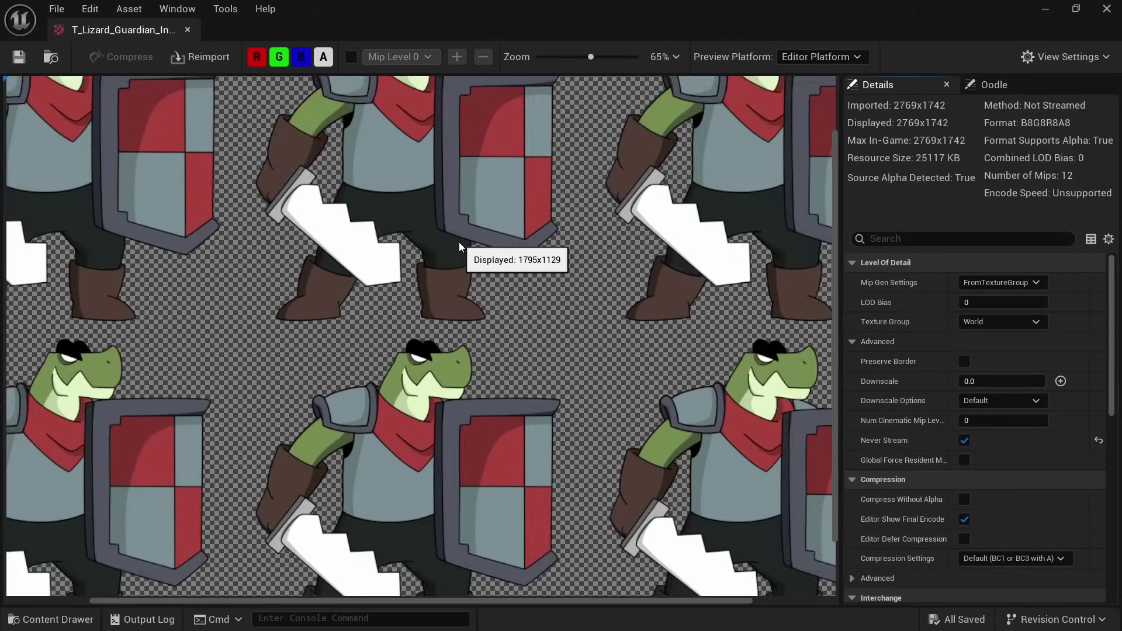
{"action": "scroll", "coordinate": [443, 215], "scroll_direction": "up", "scroll_amount": 5}
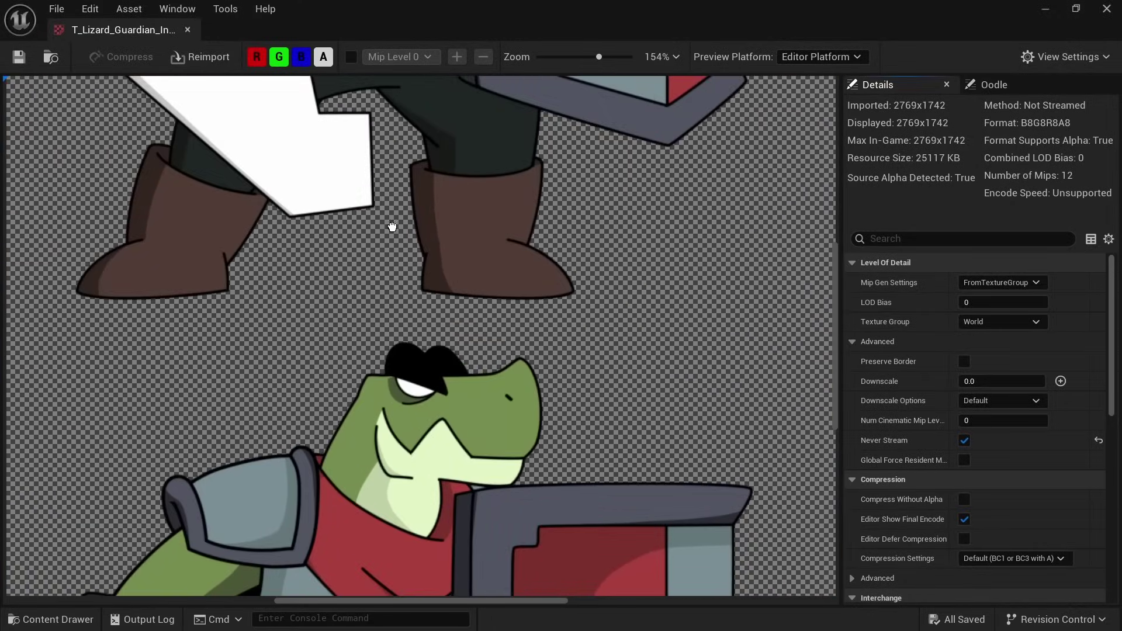
{"action": "scroll", "coordinate": [437, 484], "scroll_direction": "up", "scroll_amount": 2}
{"action": "left_click_drag", "start_coordinate": [317, 165], "coordinate": [501, 168]}
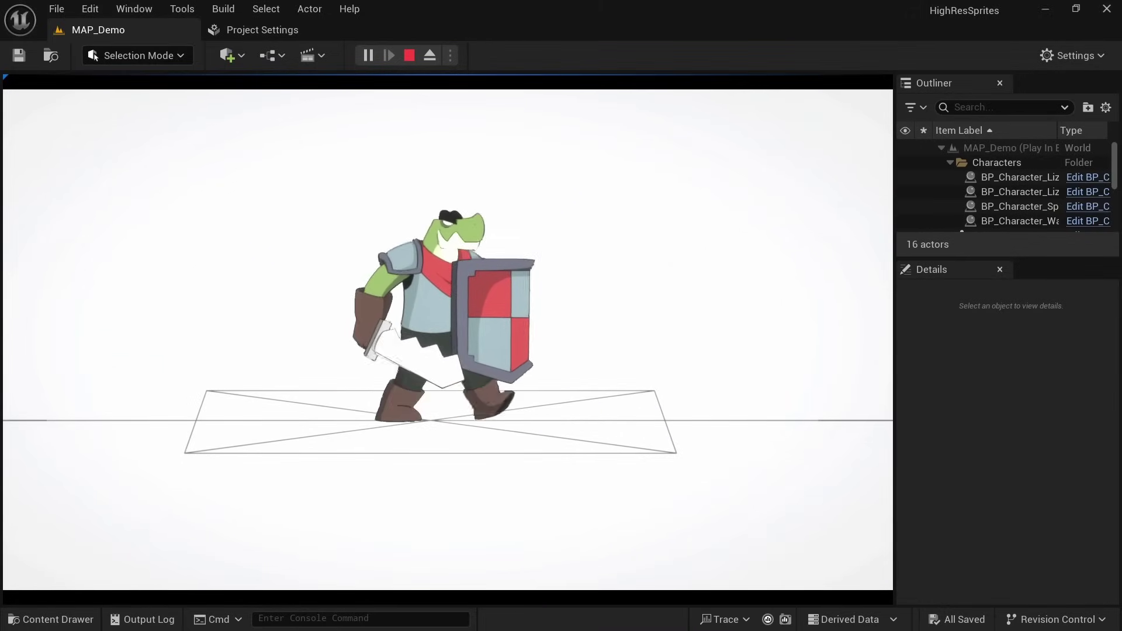
Stop the MAP_Demo play session and switch the viewport to the Unlit view mode.
{"action": "key", "text": "Escape"}
{"action": "left_click", "coordinate": [139, 86]}
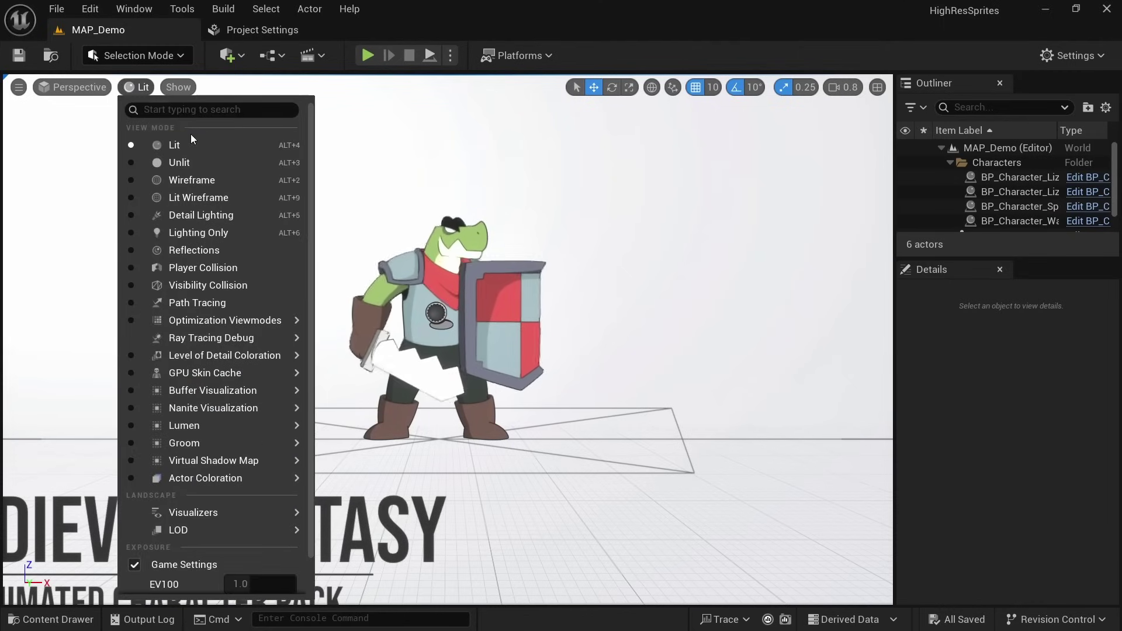
{"action": "left_click", "coordinate": [198, 167]}
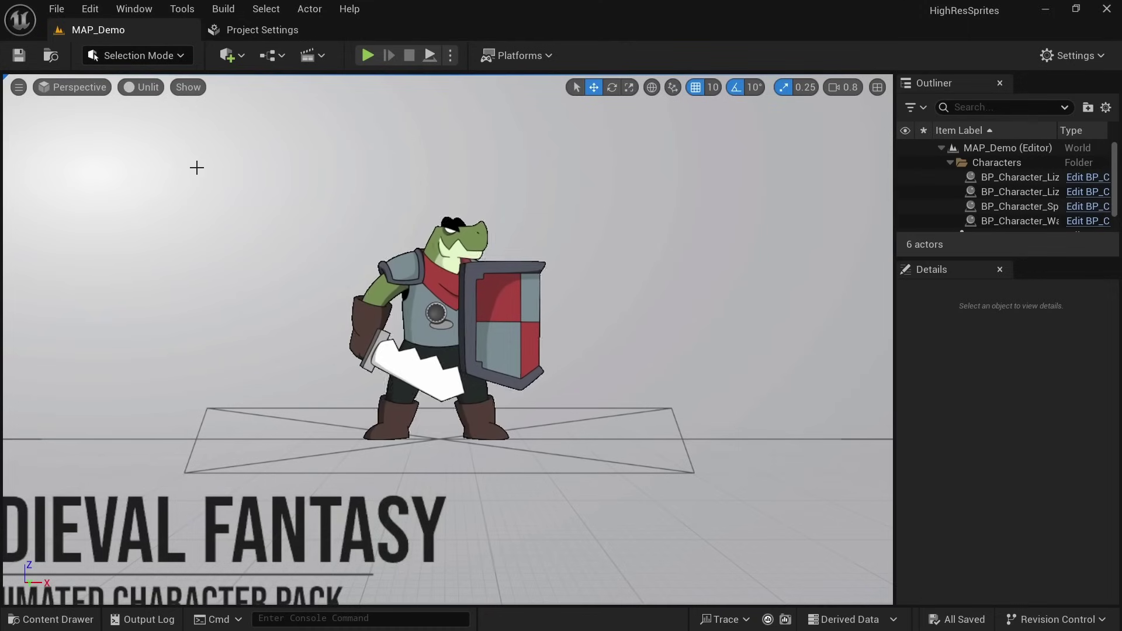
{"action": "scroll", "coordinate": [448, 339], "scroll_direction": "down", "scroll_amount": 5}
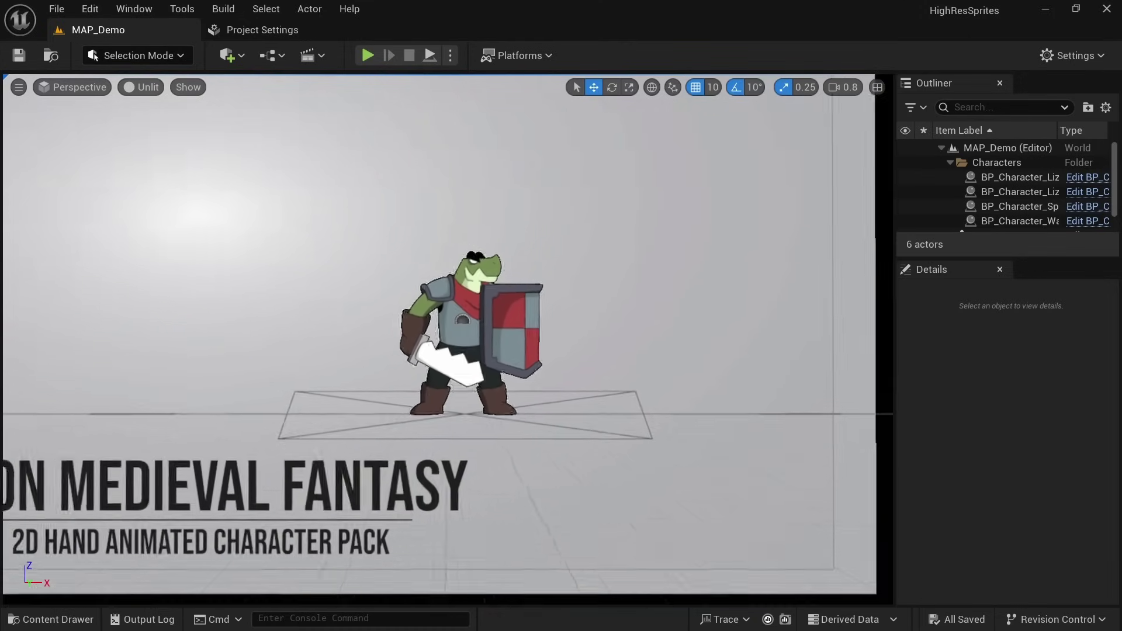
{"action": "scroll", "coordinate": [448, 339], "scroll_direction": "down", "scroll_amount": 2}
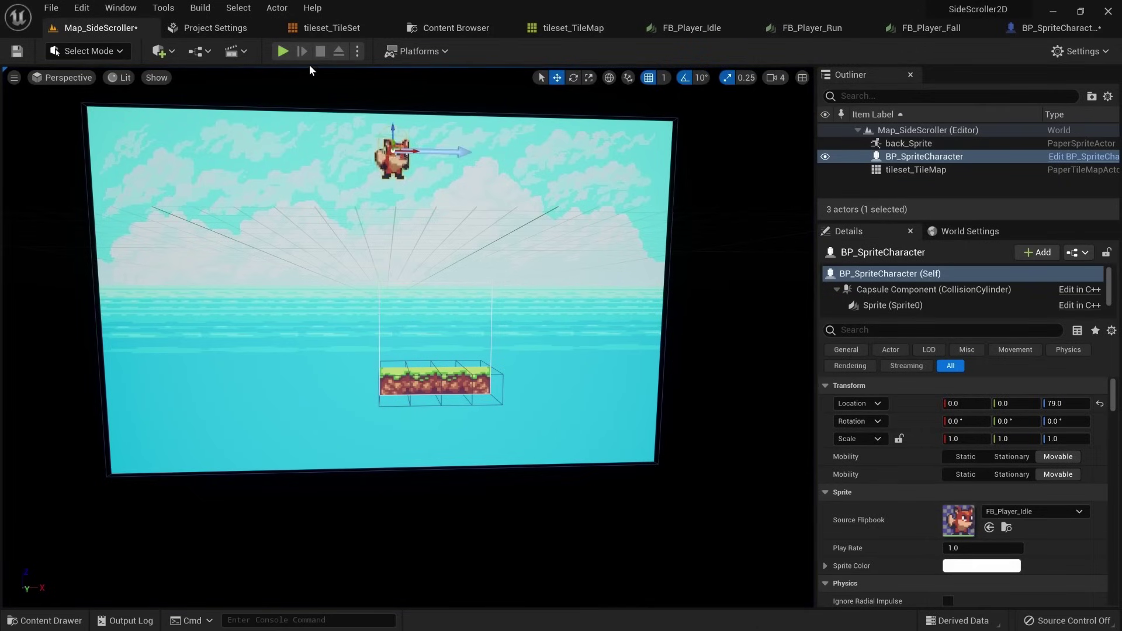
Play-test the Map_SideScroller level briefly and return to editing.
{"action": "left_click", "coordinate": [282, 51]}
{"action": "key", "text": "Escape"}
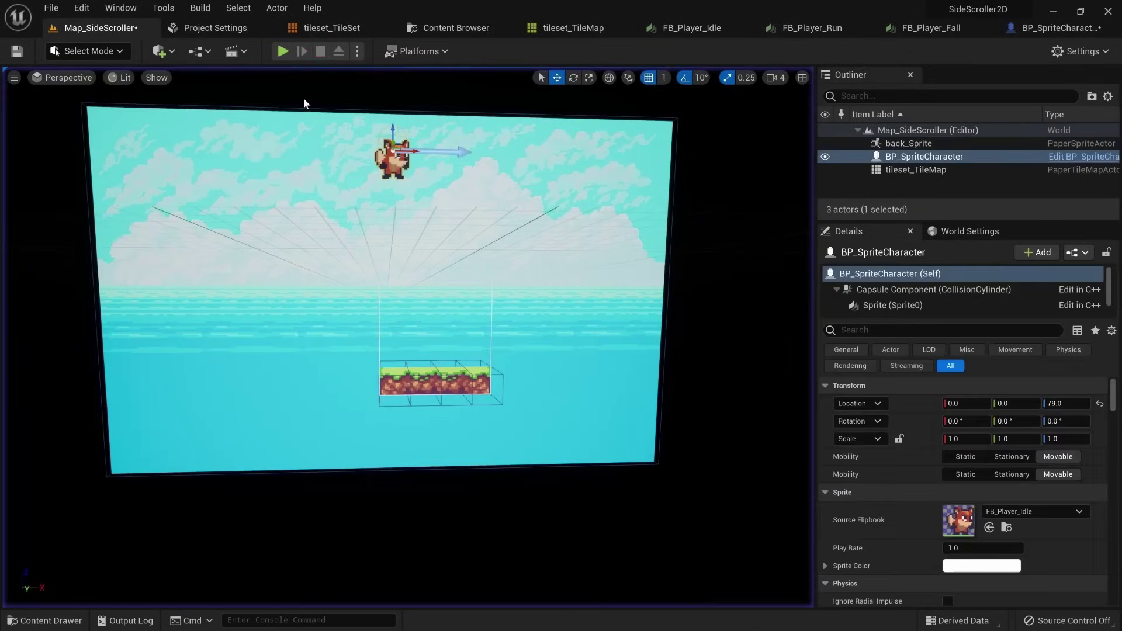
{"action": "right_click_drag", "start_coordinate": [404, 224], "coordinate": [403, 234]}
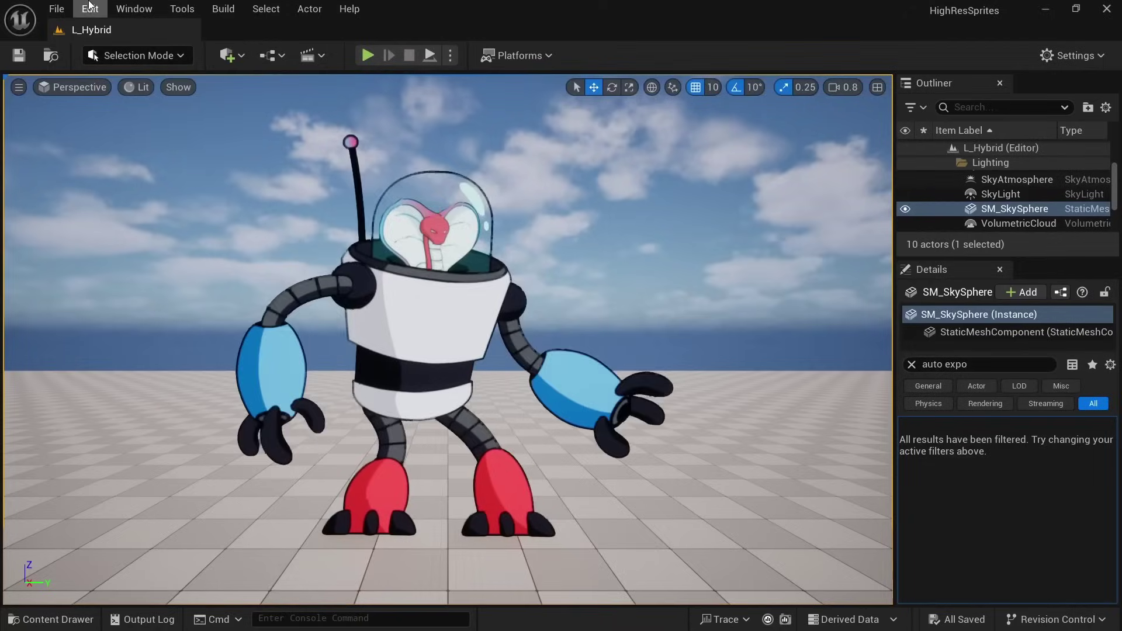
In the project settings, disable Auto Exposure, set its method to Manual and set Auto Exposure Bias to 0.
{"action": "left_click", "coordinate": [90, 8]}
{"action": "left_click", "coordinate": [149, 246]}
{"action": "type", "text": "exposure"}
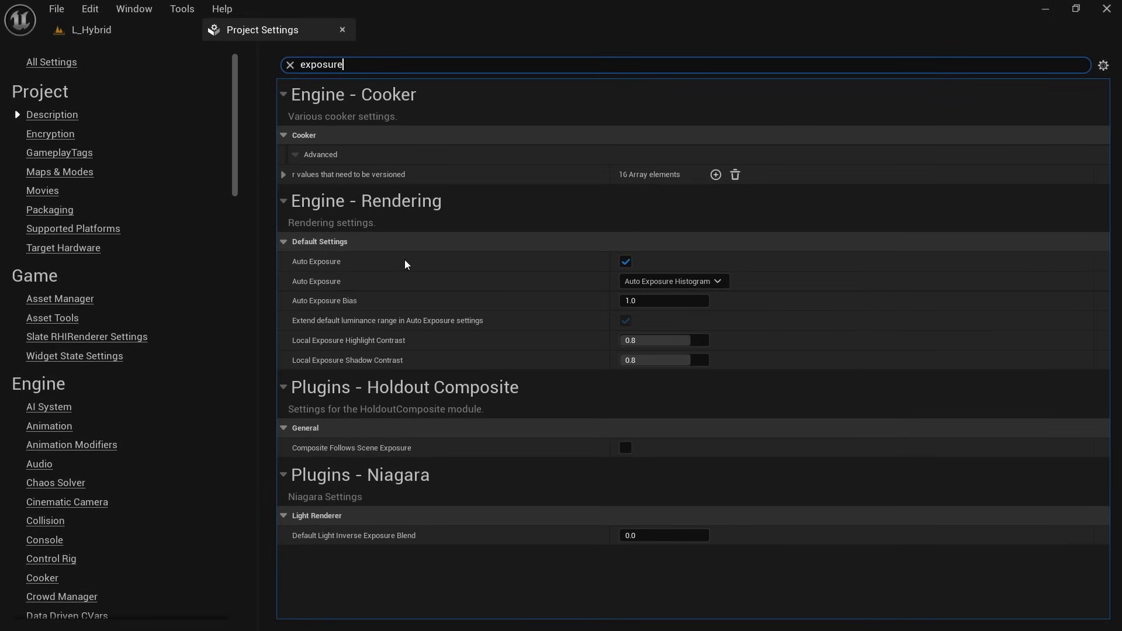
{"action": "left_click", "coordinate": [627, 260]}
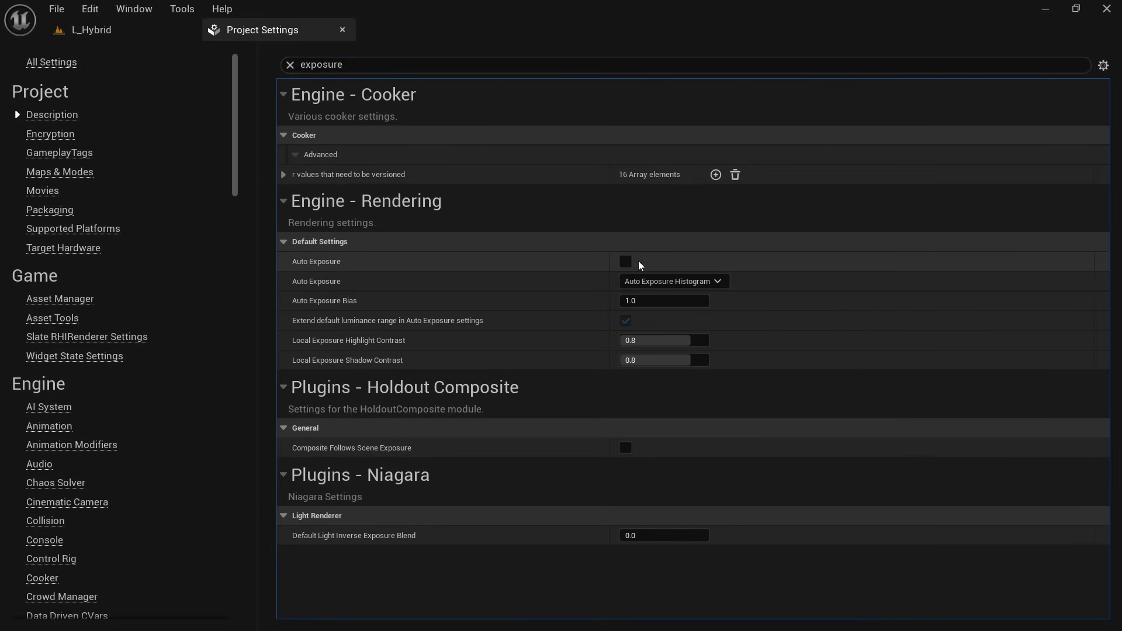
{"action": "left_click", "coordinate": [665, 323]}
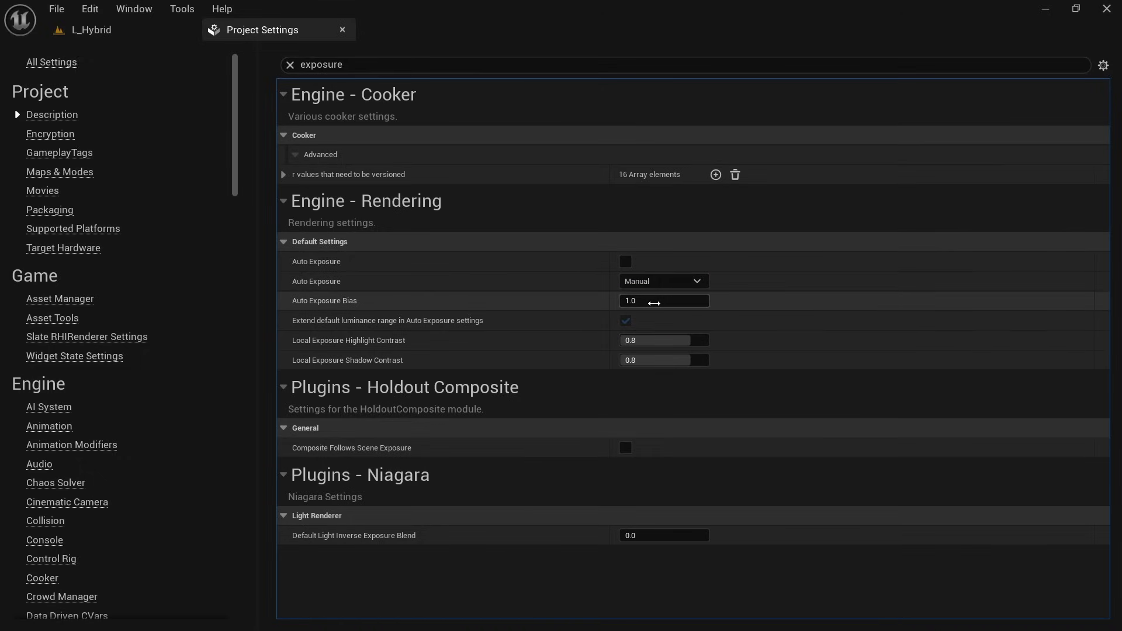
{"action": "left_click", "coordinate": [677, 301]}
{"action": "type", "text": "0"}
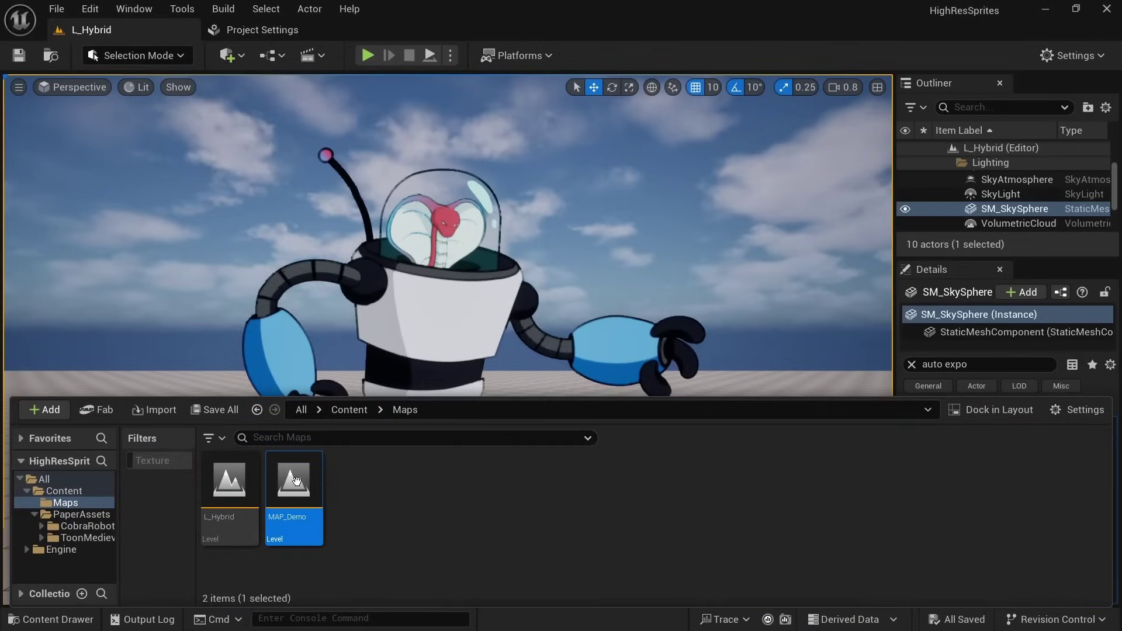
Open the MAP_Demo level from the Maps folder and select the camera pawn in the scene.
{"action": "double_click", "coordinate": [294, 480]}
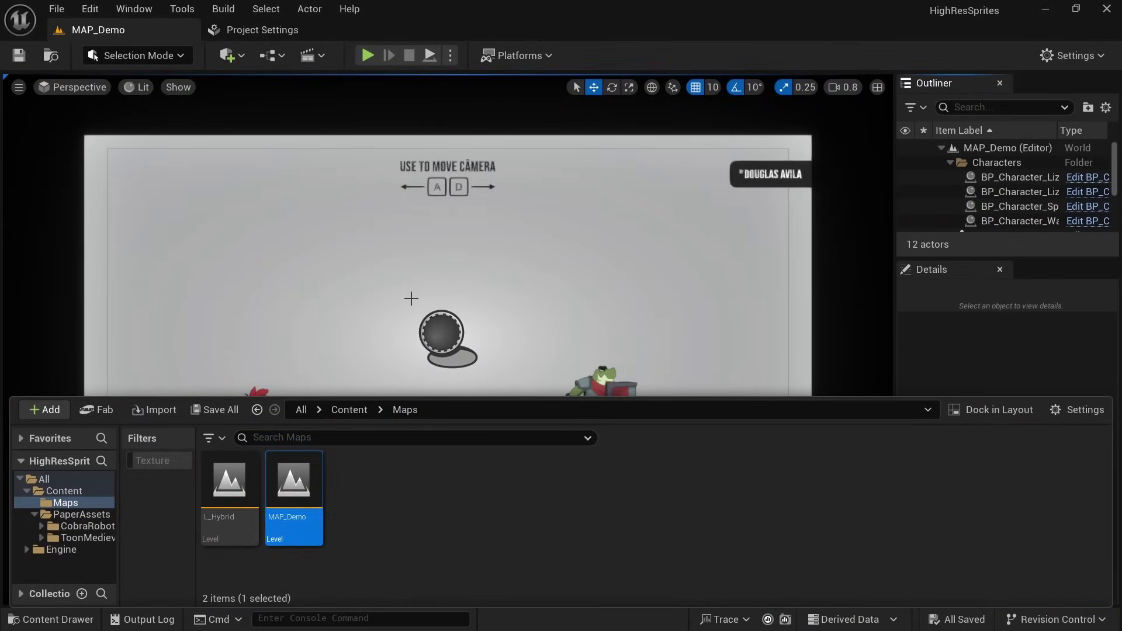
{"action": "left_click", "coordinate": [442, 333]}
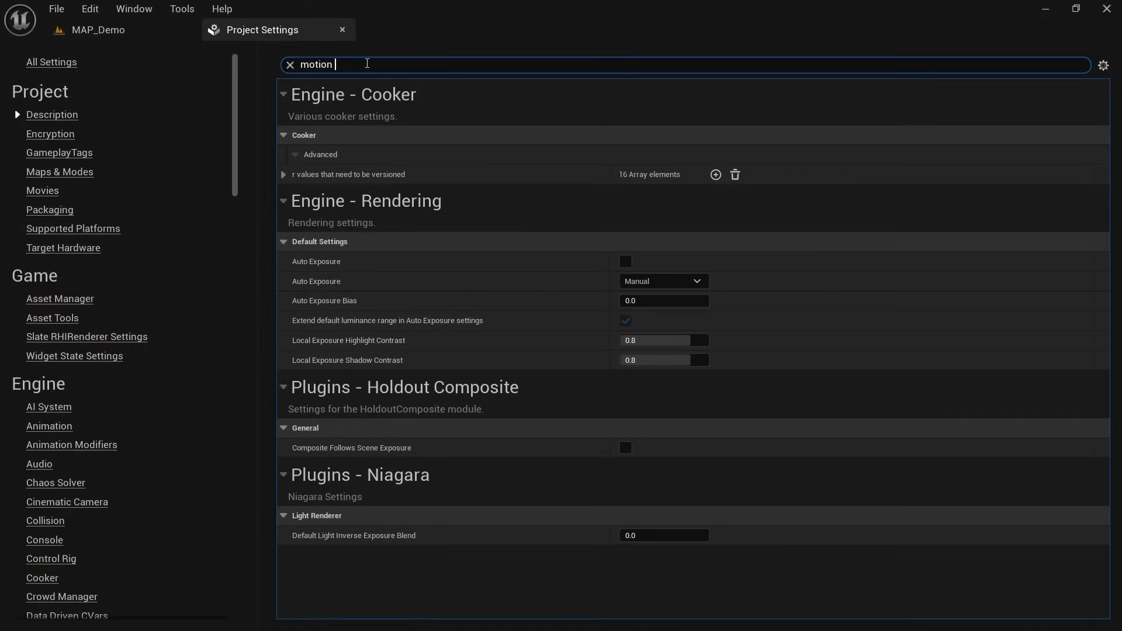
Find the Motion Blur option in the project's rendering settings and disable it.
{"action": "type", "text": "blur"}
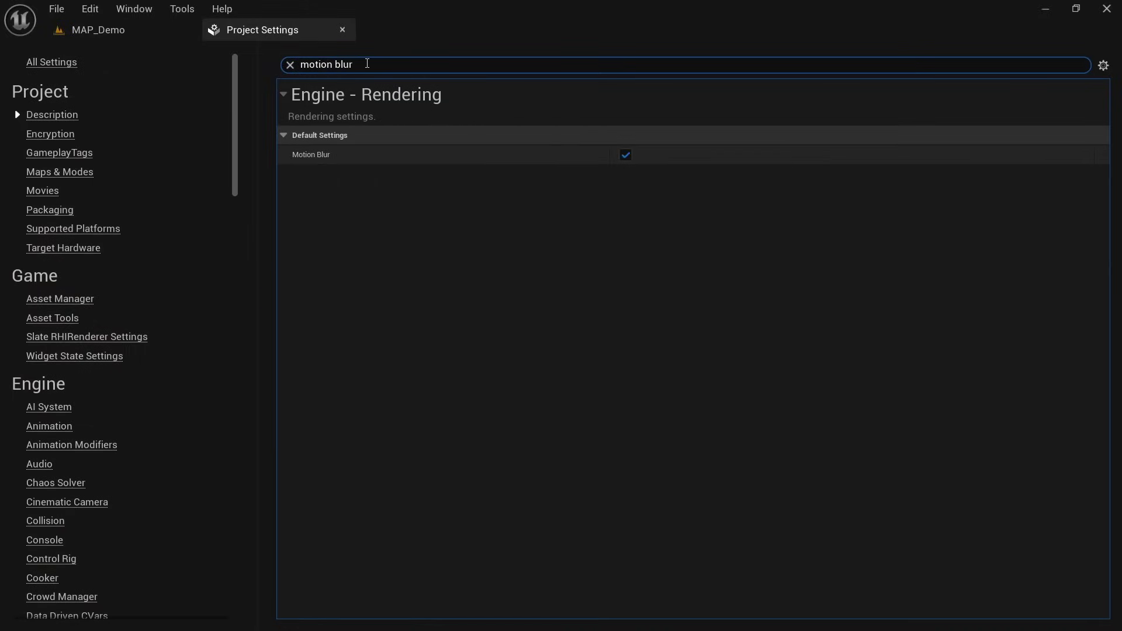
{"action": "left_click", "coordinate": [630, 156]}
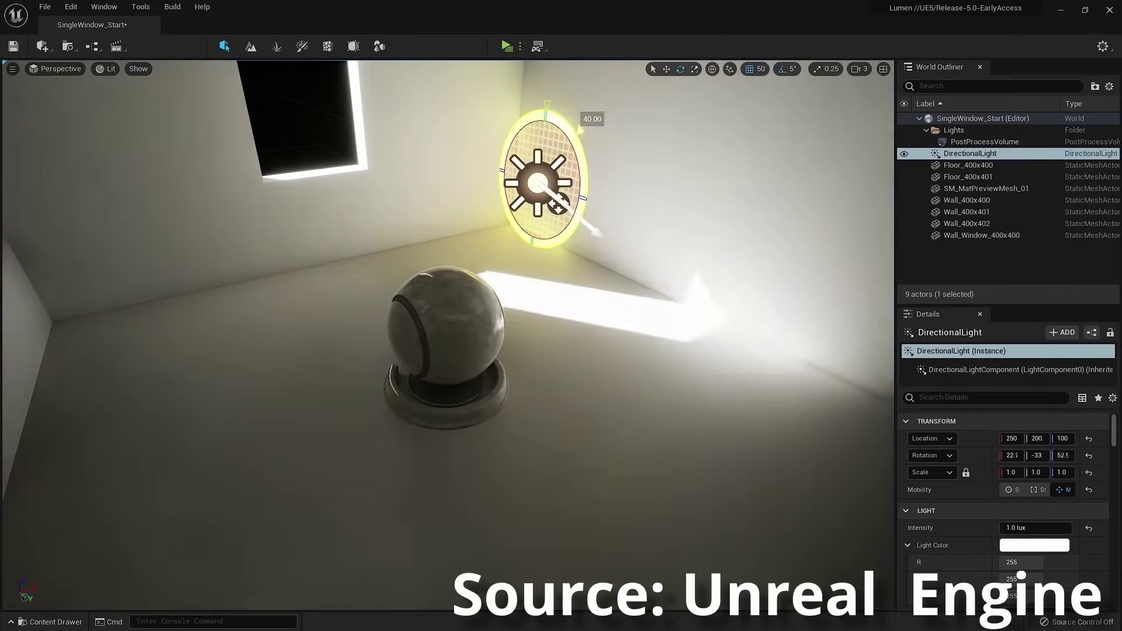
Rotate the directional light in the SingleWindow_Start scene to change the direction of the light entering the room.
{"action": "left_click_drag", "start_coordinate": [580, 130], "coordinate": [585, 146]}
{"action": "left_click_drag", "start_coordinate": [575, 204], "coordinate": [597, 182]}
{"action": "key", "text": "w"}
{"action": "left_click_drag", "start_coordinate": [585, 234], "coordinate": [328, 300], "text": "alt"}
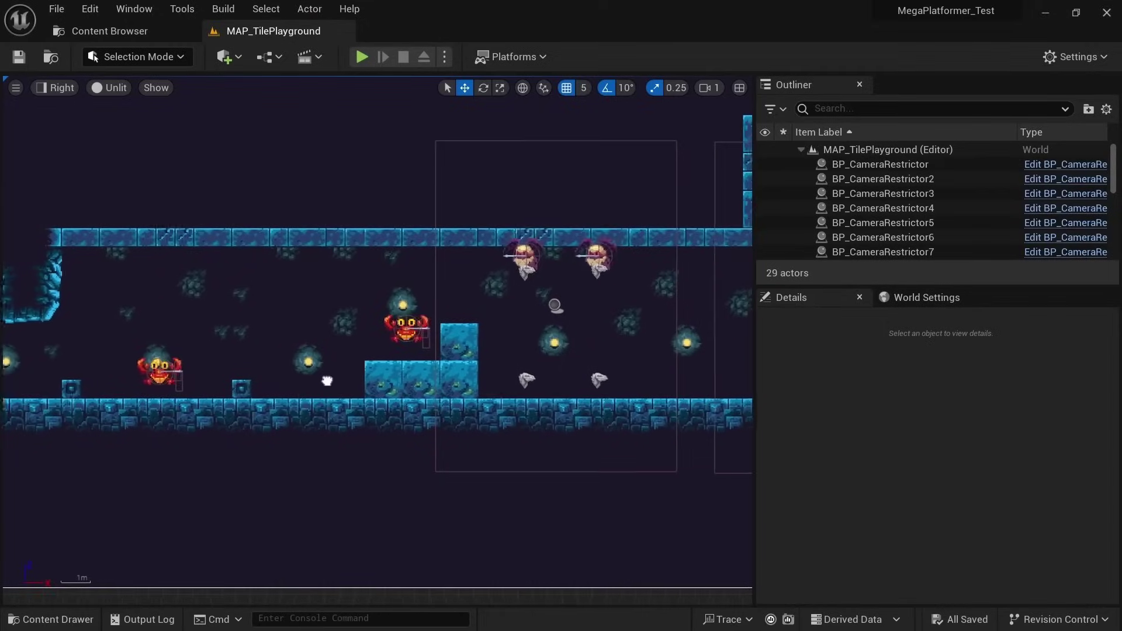
{"action": "left_click_drag", "start_coordinate": [326, 381], "coordinate": [170, 403]}
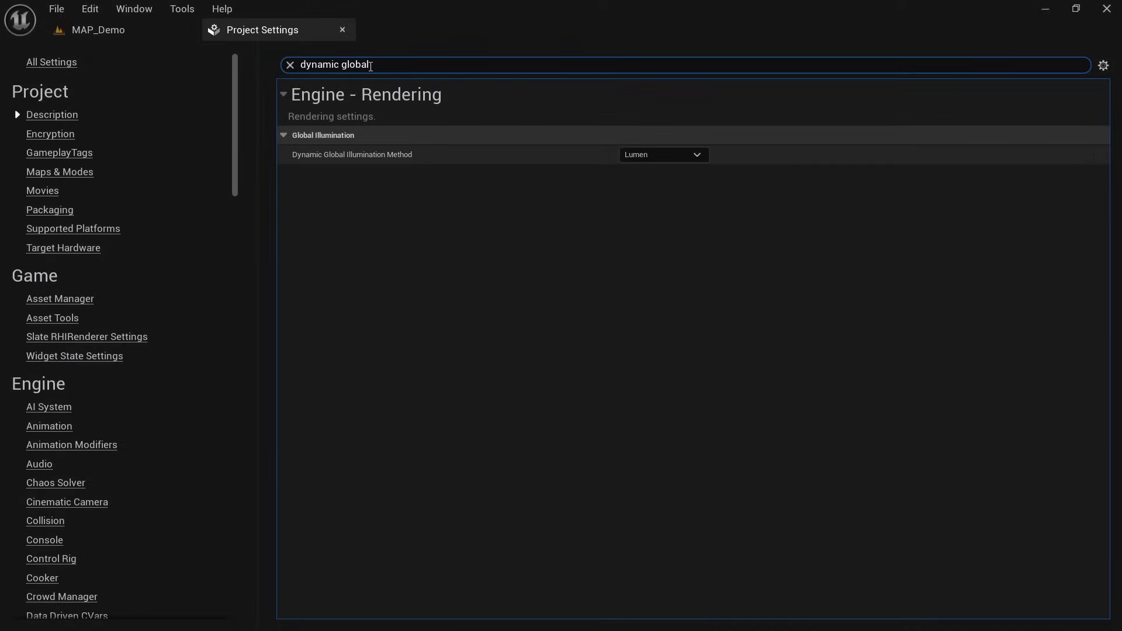
Set the project's Dynamic Global Illumination Method to None and its Reflection Method to Screen Space.
{"action": "left_click", "coordinate": [658, 154]}
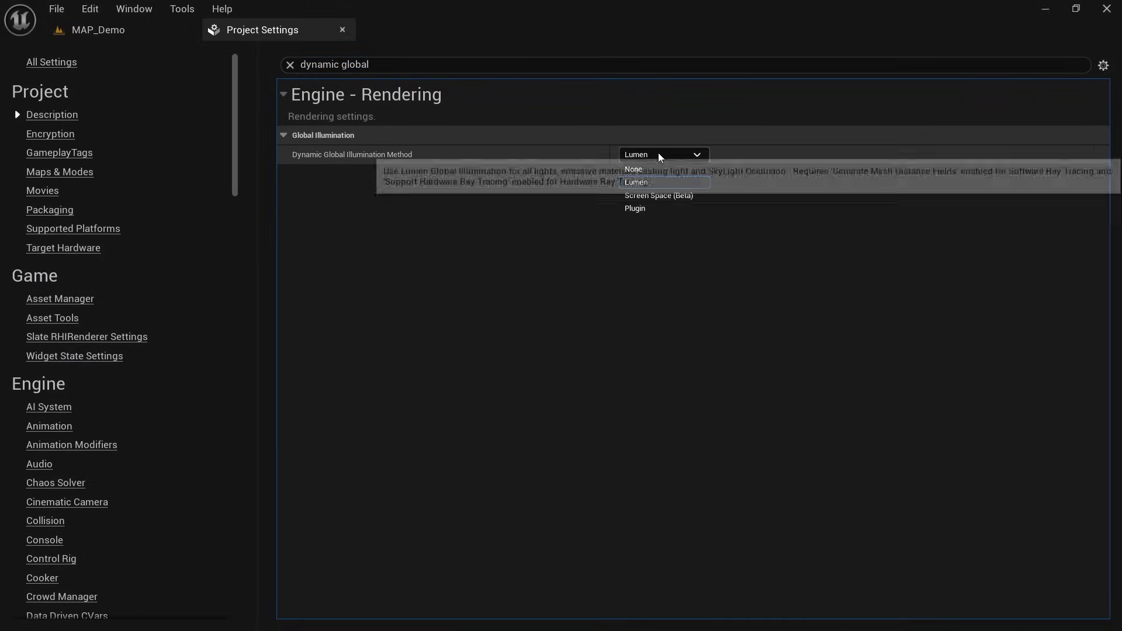
{"action": "left_click", "coordinate": [698, 169]}
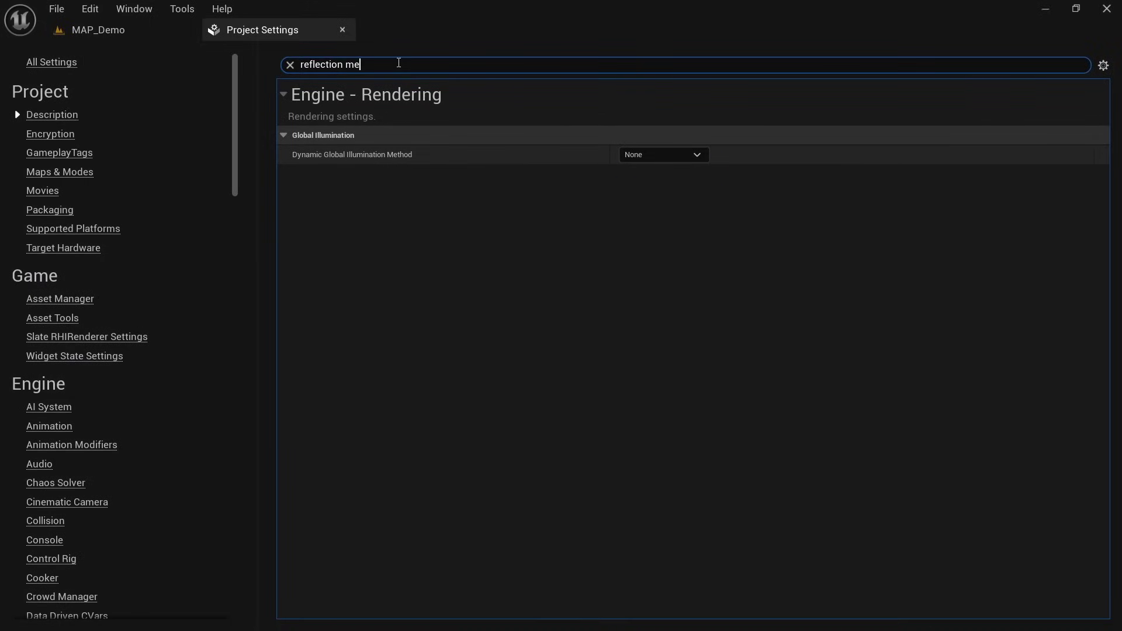
{"action": "left_click", "coordinate": [675, 151]}
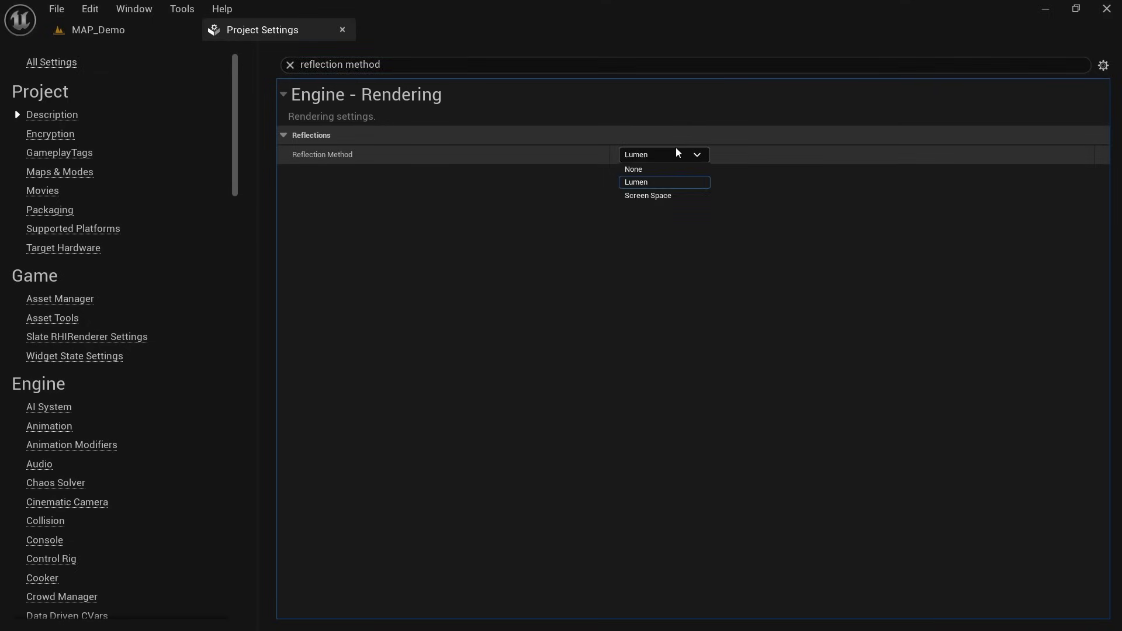
{"action": "left_click", "coordinate": [684, 200]}
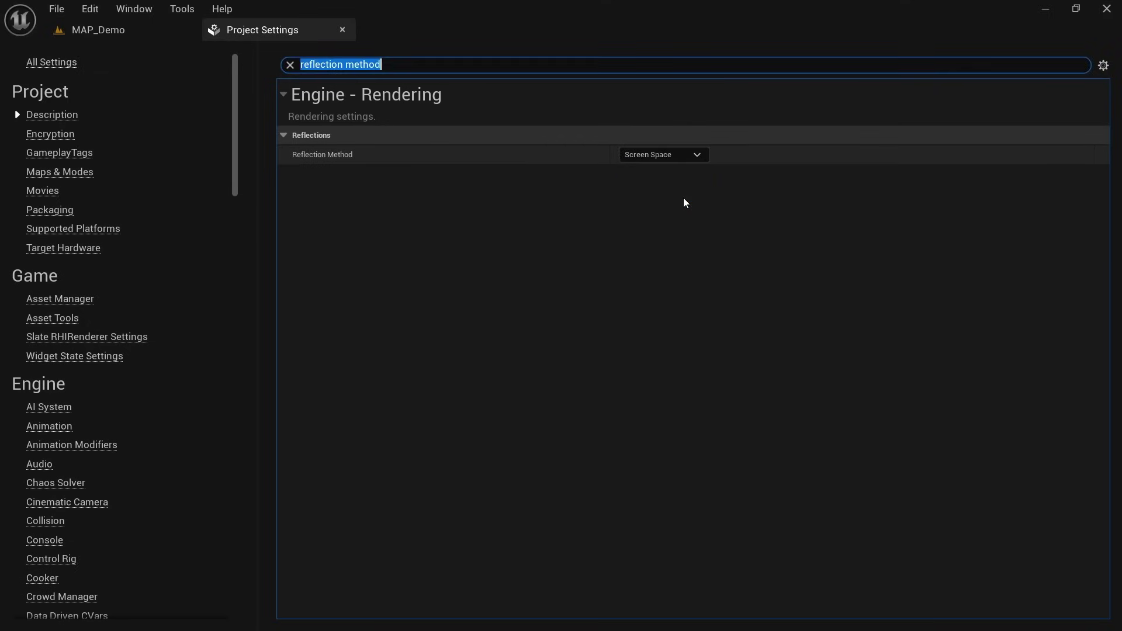
Set the project's Shadow Map Method to Shadow Maps.
{"action": "left_click", "coordinate": [659, 156]}
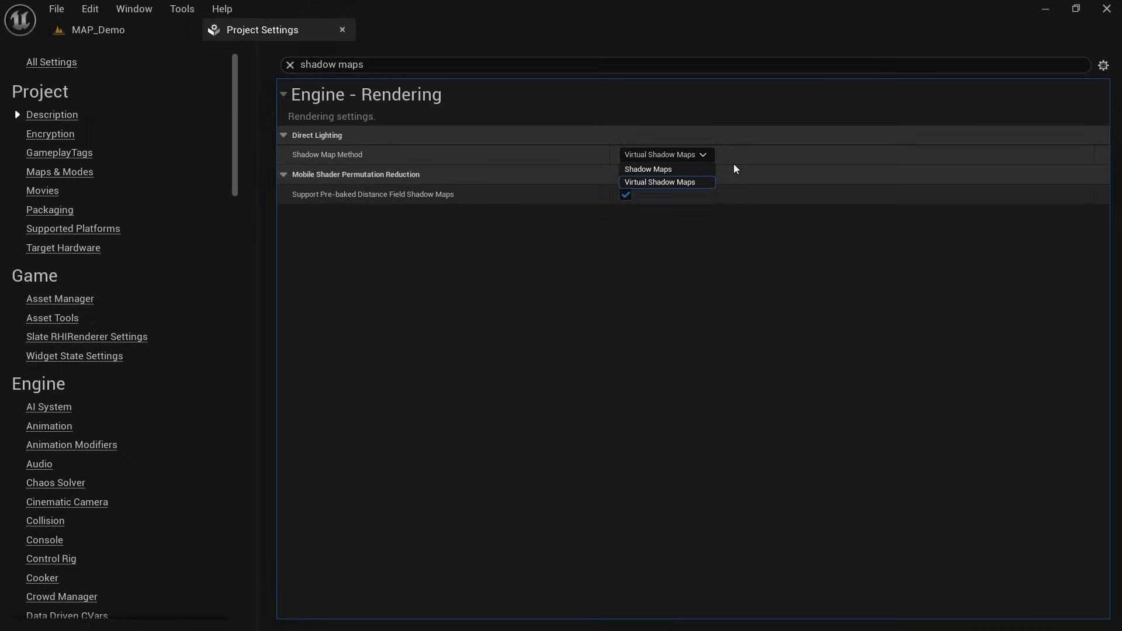
{"action": "left_click", "coordinate": [696, 172]}
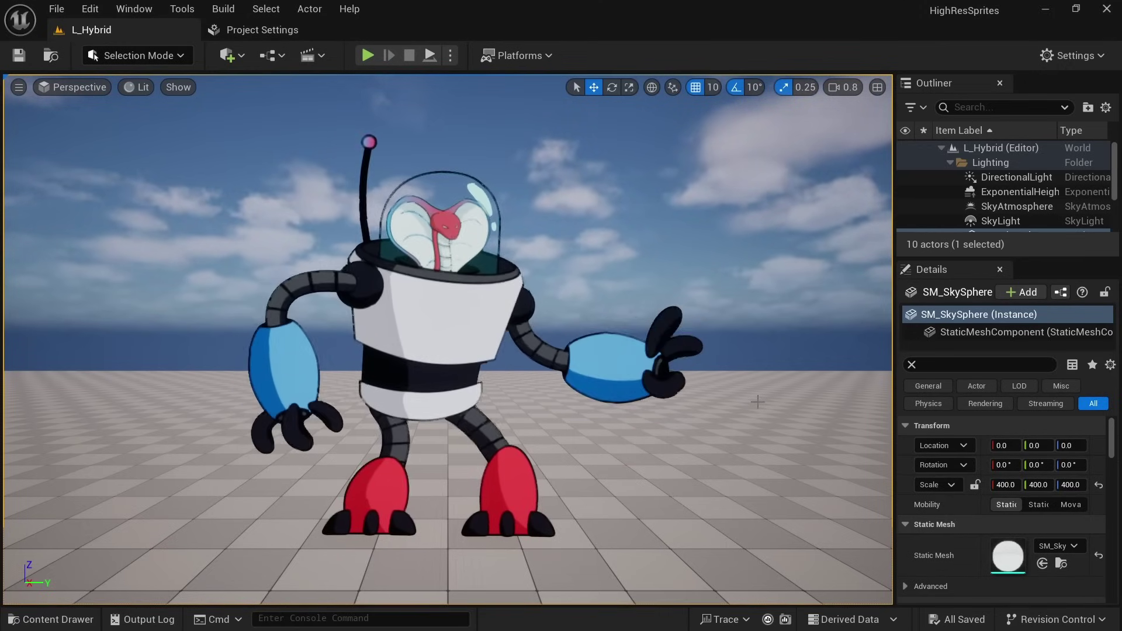
Search the project settings for "anti" and compare the documentation's sample scenes without and with anti-aliasing applied.
{"action": "type", "text": "anti"}
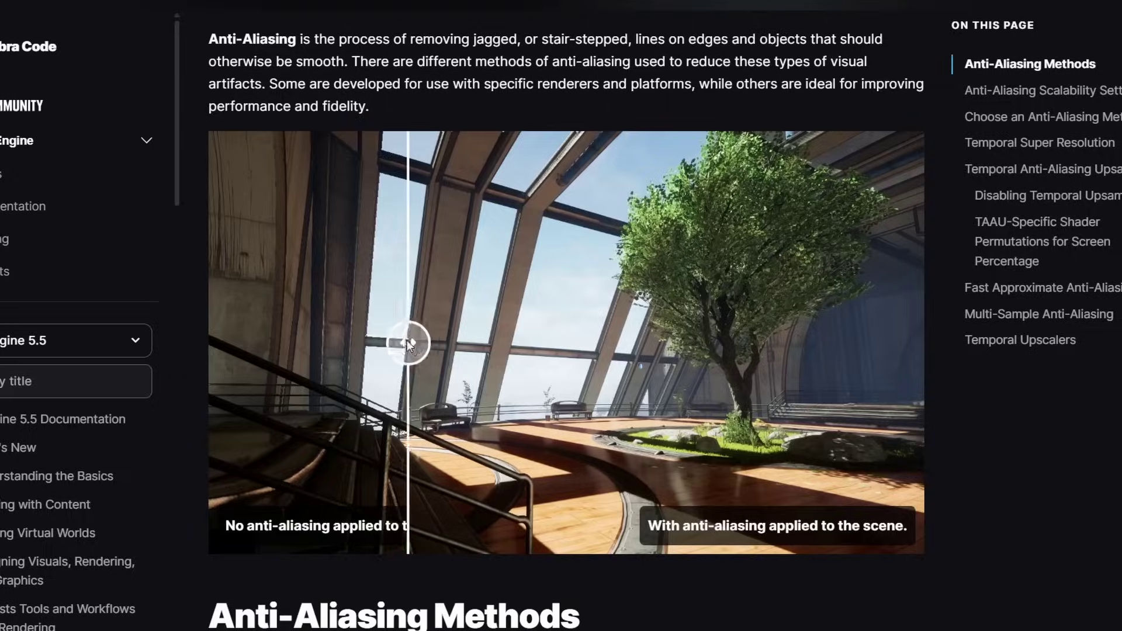
{"action": "left_click_drag", "start_coordinate": [754, 361], "coordinate": [373, 361]}
{"action": "left_click_drag", "start_coordinate": [250, 608], "coordinate": [1110, 608]}
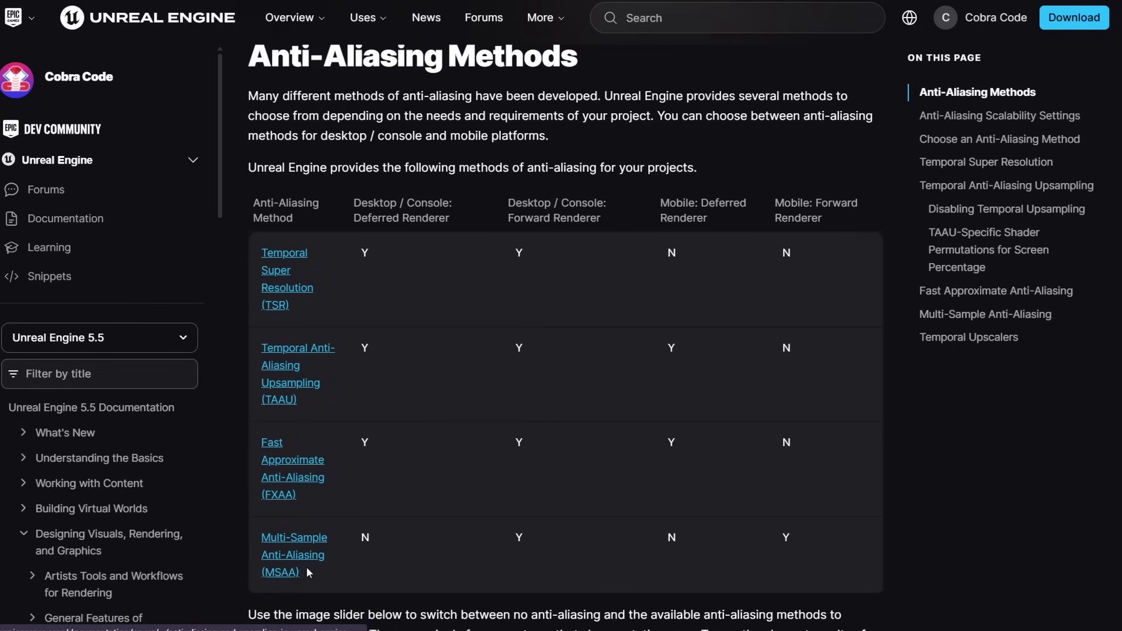
Read the Temporal Super Resolution (TSR) section of the anti-aliasing documentation, including its 4K and 1080p frame comparison.
{"action": "left_click", "coordinate": [275, 288]}
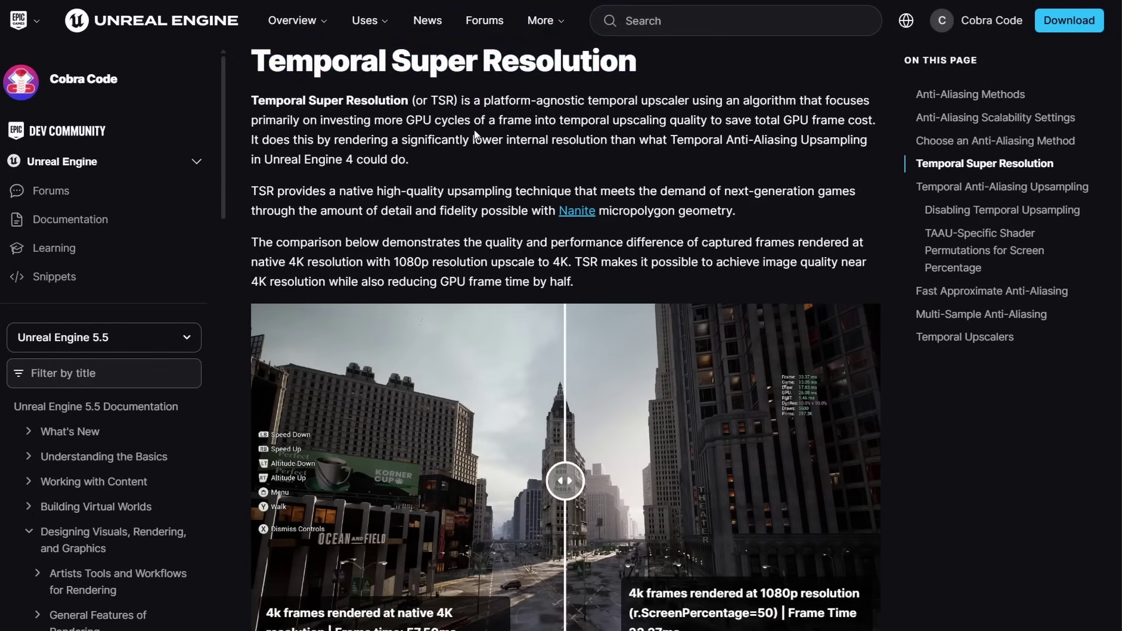
{"action": "left_click_drag", "start_coordinate": [313, 102], "coordinate": [554, 219]}
{"action": "left_click", "coordinate": [629, 258]}
{"action": "scroll", "coordinate": [629, 257], "scroll_direction": "down", "scroll_amount": 3}
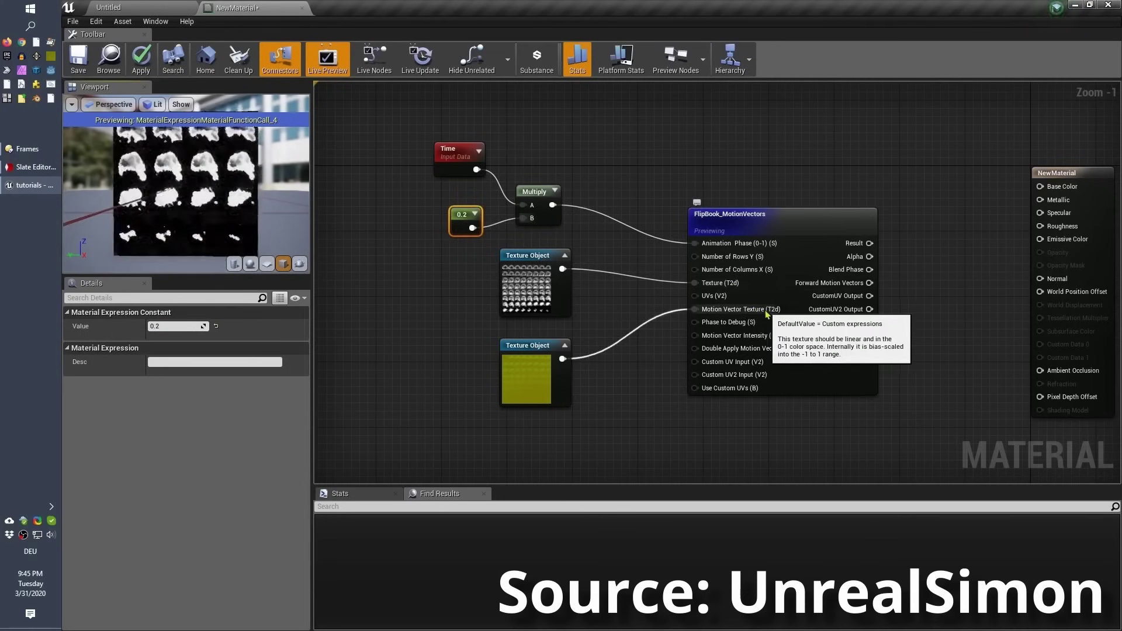
Locate the flipbook material's motion vector texture in the content, save all changed assets, and open the tutorialTest_OF texture.
{"action": "left_click", "coordinate": [551, 377]}
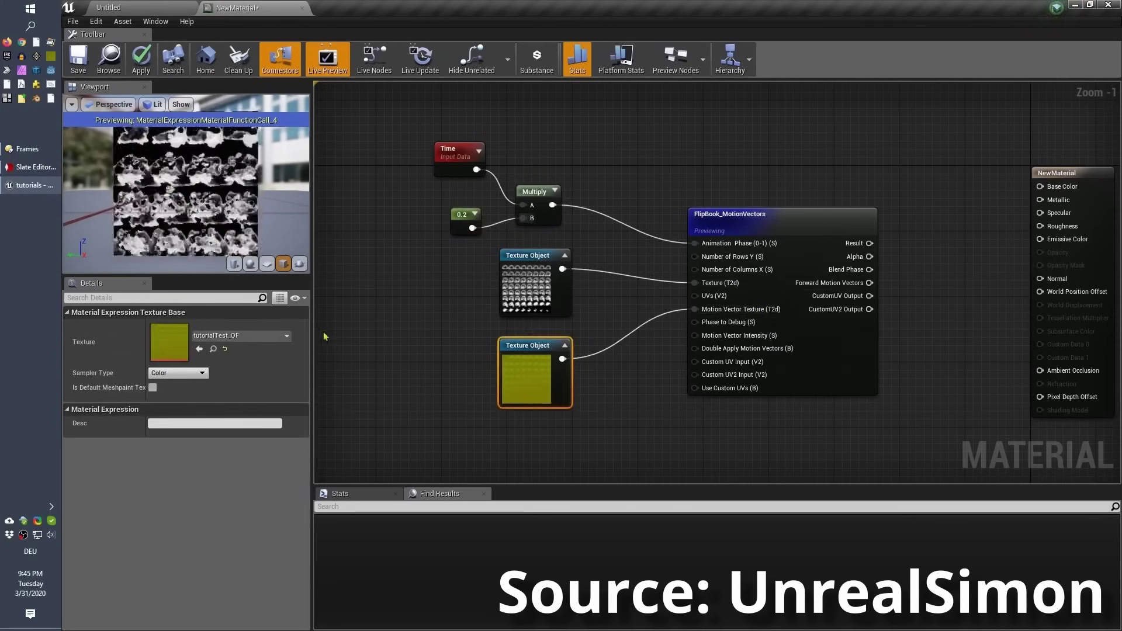
{"action": "left_click", "coordinate": [212, 349]}
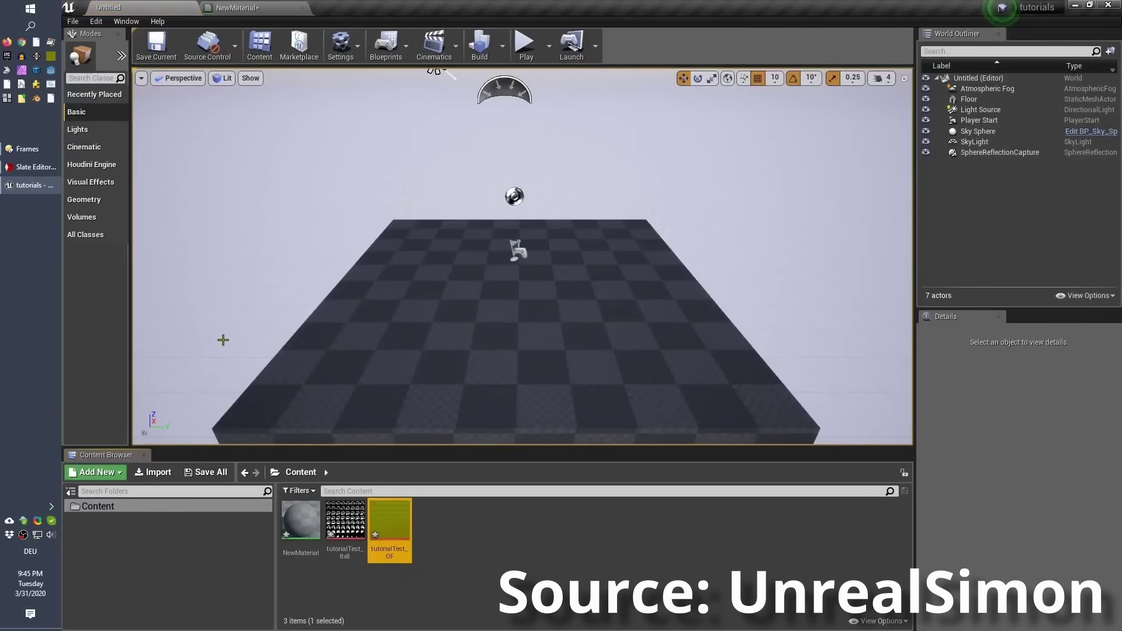
{"action": "left_click", "coordinate": [219, 477]}
{"action": "left_click", "coordinate": [697, 428]}
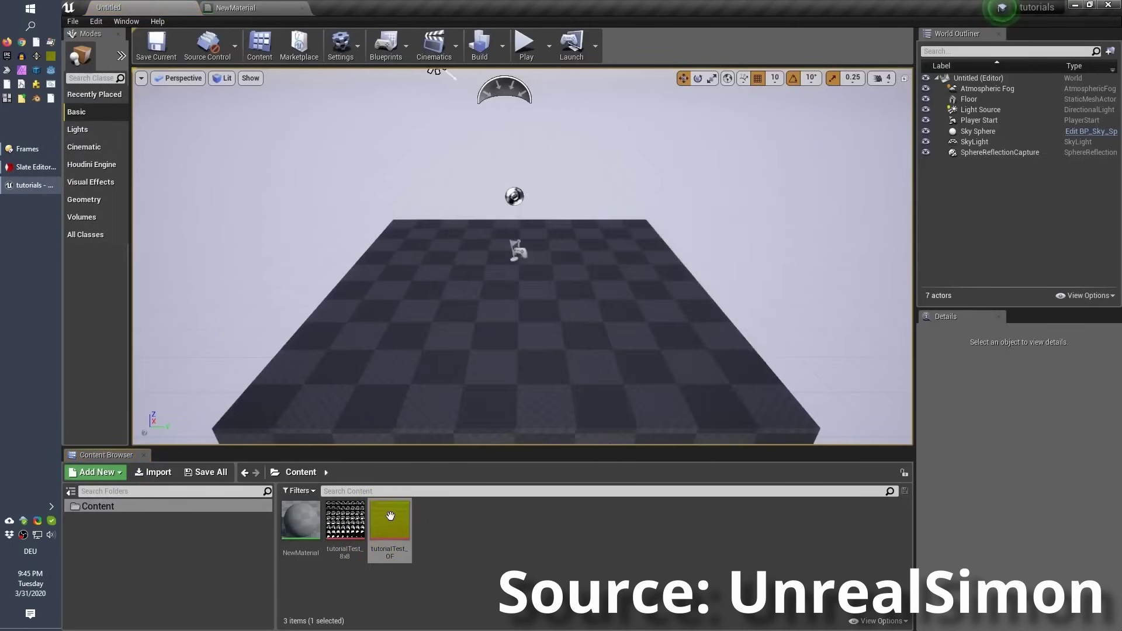
{"action": "double_click", "coordinate": [390, 521]}
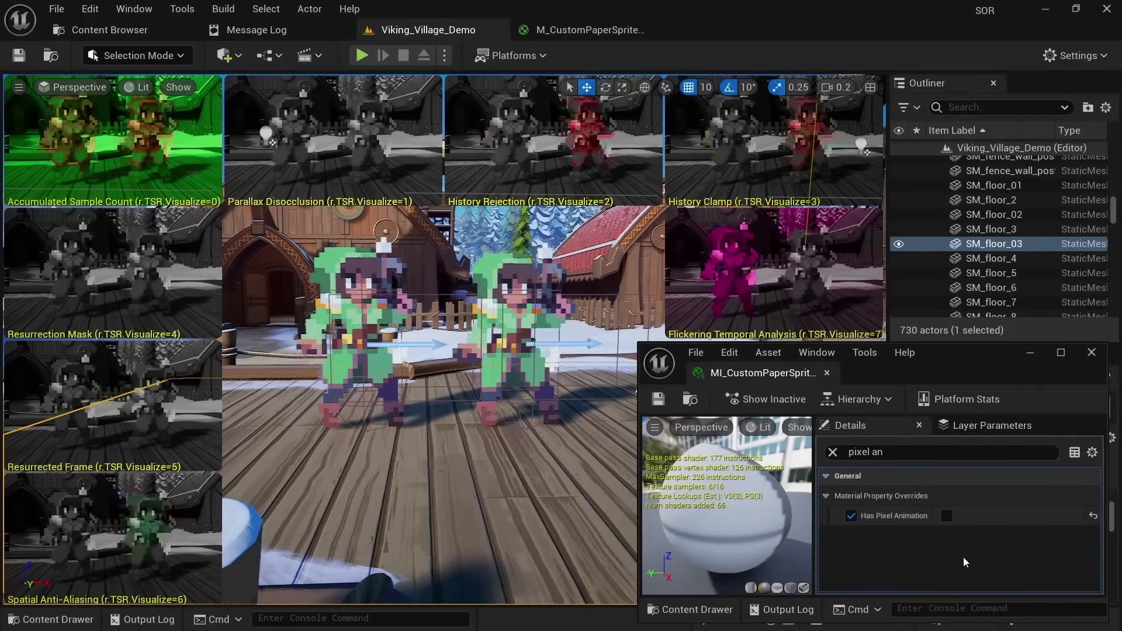
Enable Has Pixel Animation on the custom paper sprite material instance and consult the documentation on materials with pixel animation.
{"action": "left_click", "coordinate": [947, 517]}
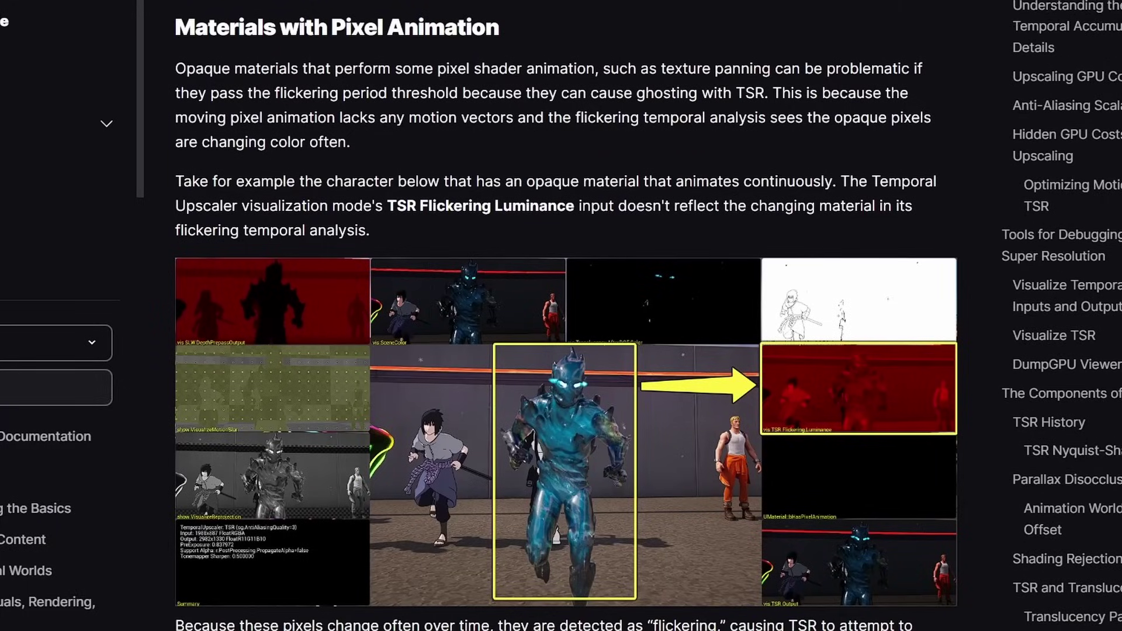
{"action": "scroll", "coordinate": [912, 199], "scroll_direction": "down", "scroll_amount": 10}
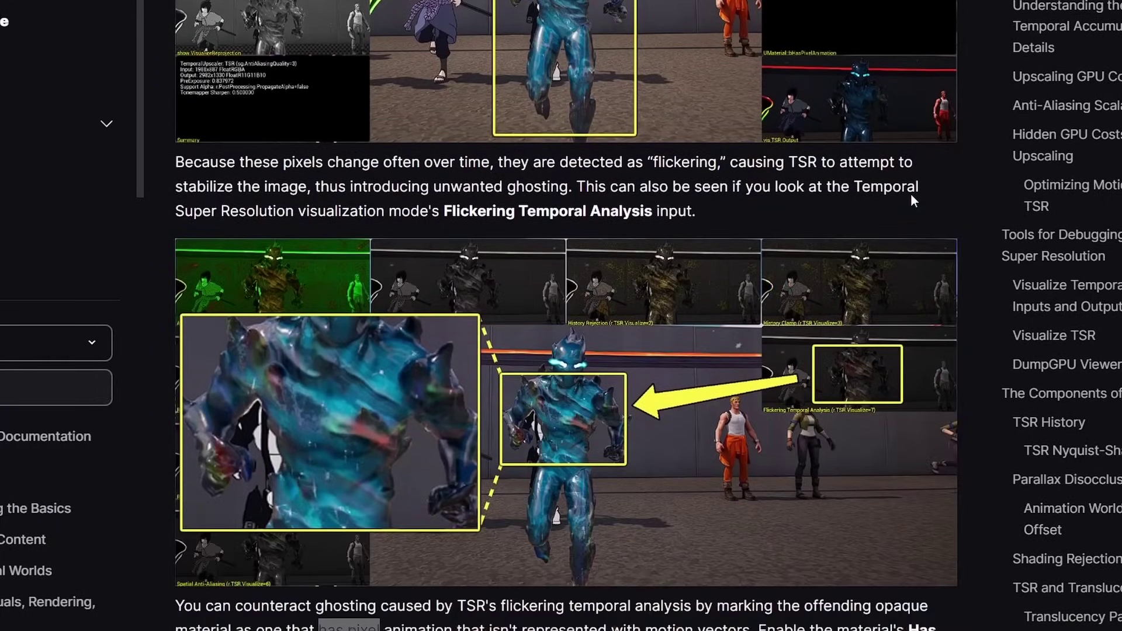
{"action": "scroll", "coordinate": [911, 194], "scroll_direction": "down", "scroll_amount": 9}
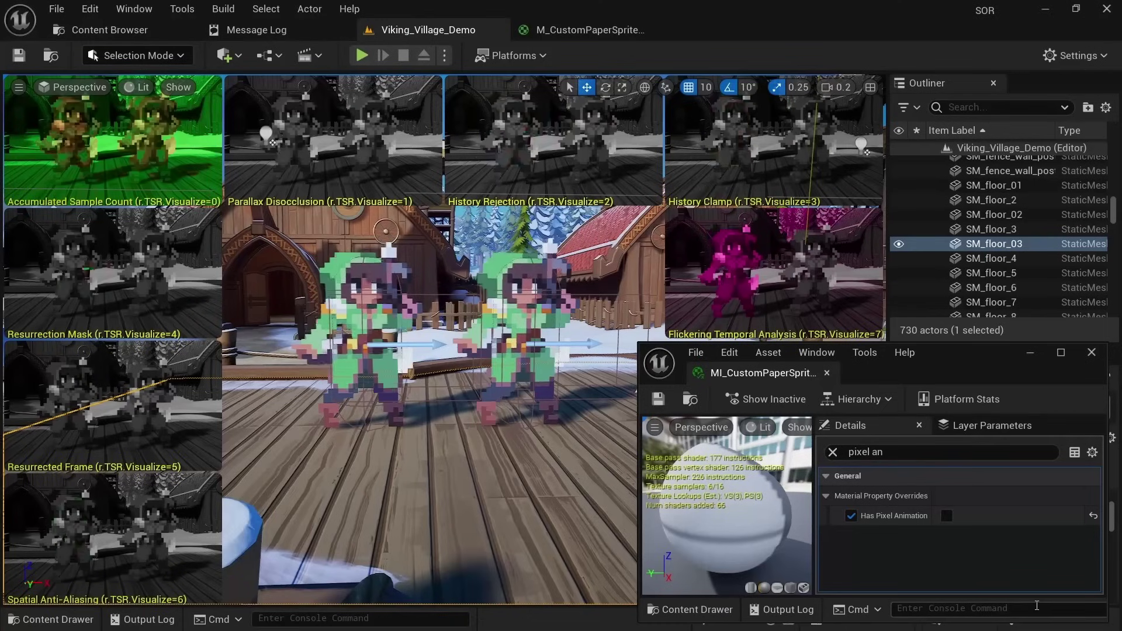
{"action": "left_click", "coordinate": [948, 517]}
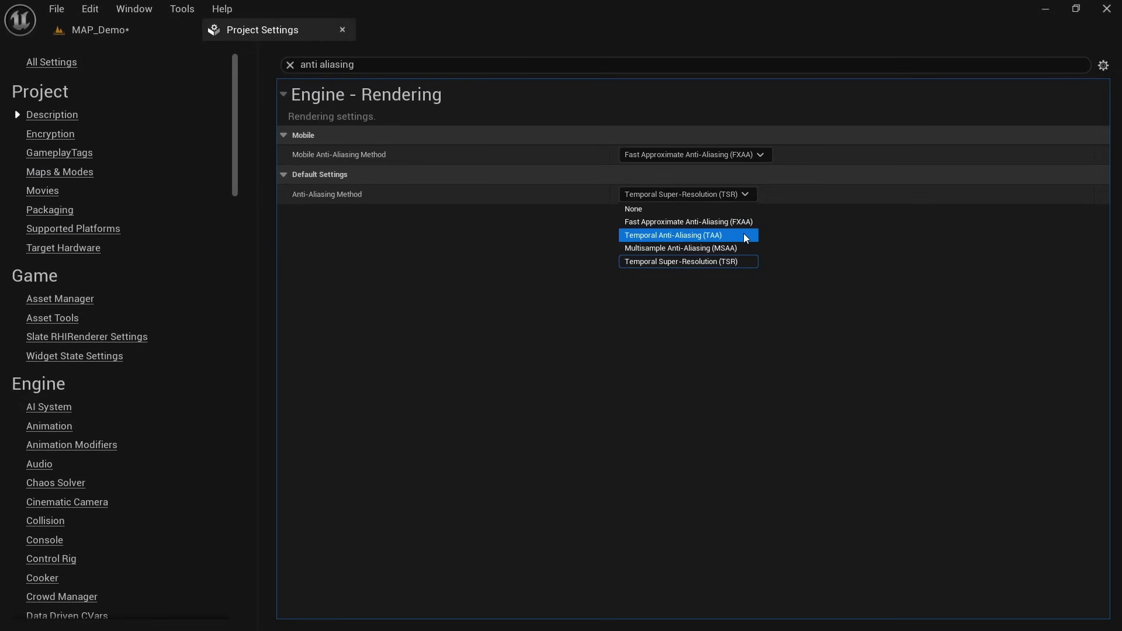
Try the project's Anti-Aliasing Method as TAA, FXAA and None in turn, checking the MAP_Demo sprites with each.
{"action": "left_click", "coordinate": [130, 29]}
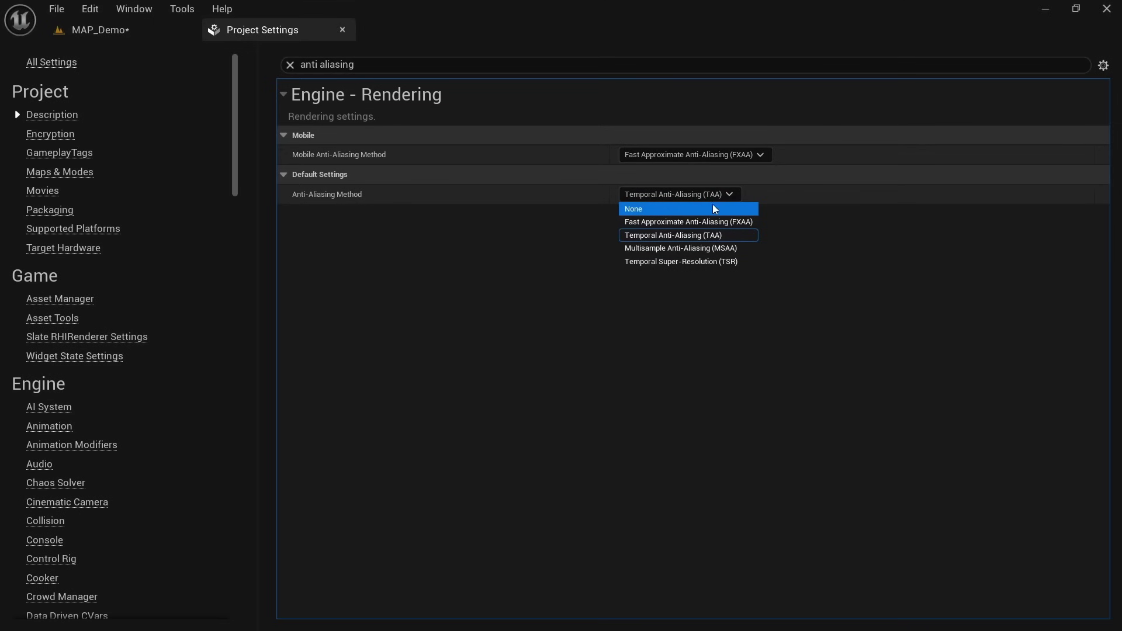
{"action": "left_click", "coordinate": [728, 222]}
{"action": "left_click", "coordinate": [68, 29]}
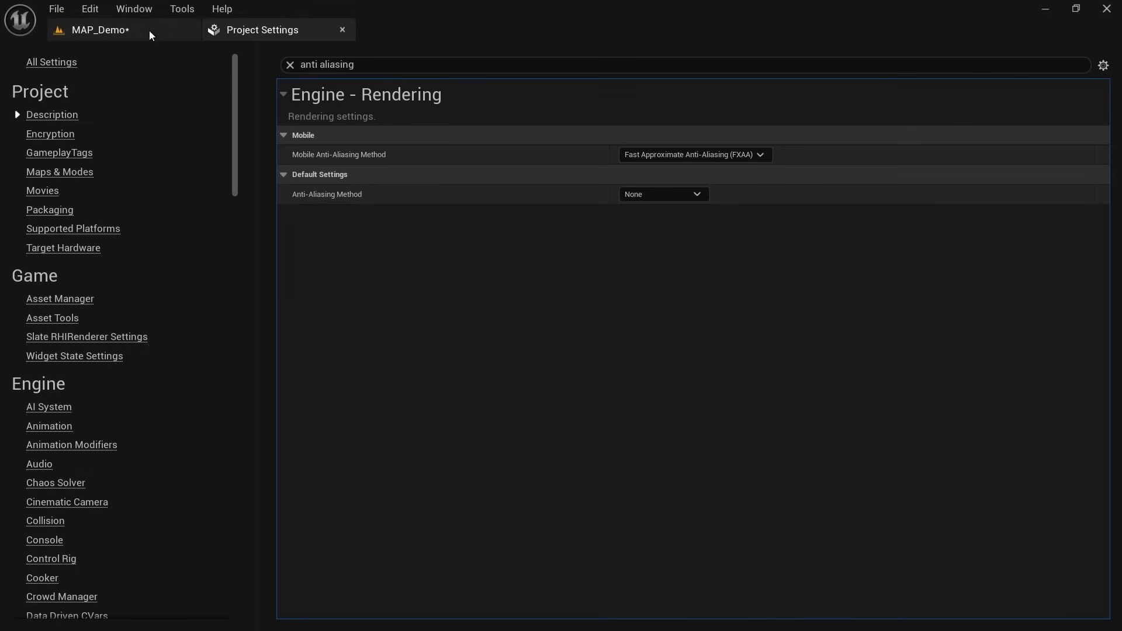
{"action": "left_click", "coordinate": [108, 26]}
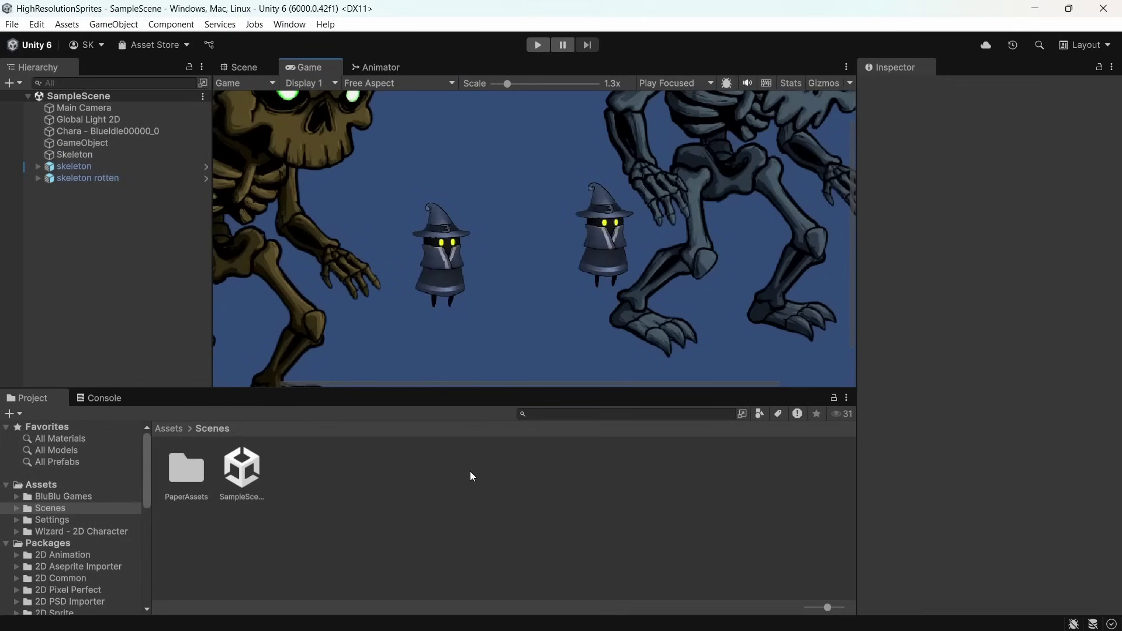
Switch to Unity and play SampleScene focused in the Game view, and play it again with Play Maximized.
{"action": "left_click", "coordinate": [537, 45]}
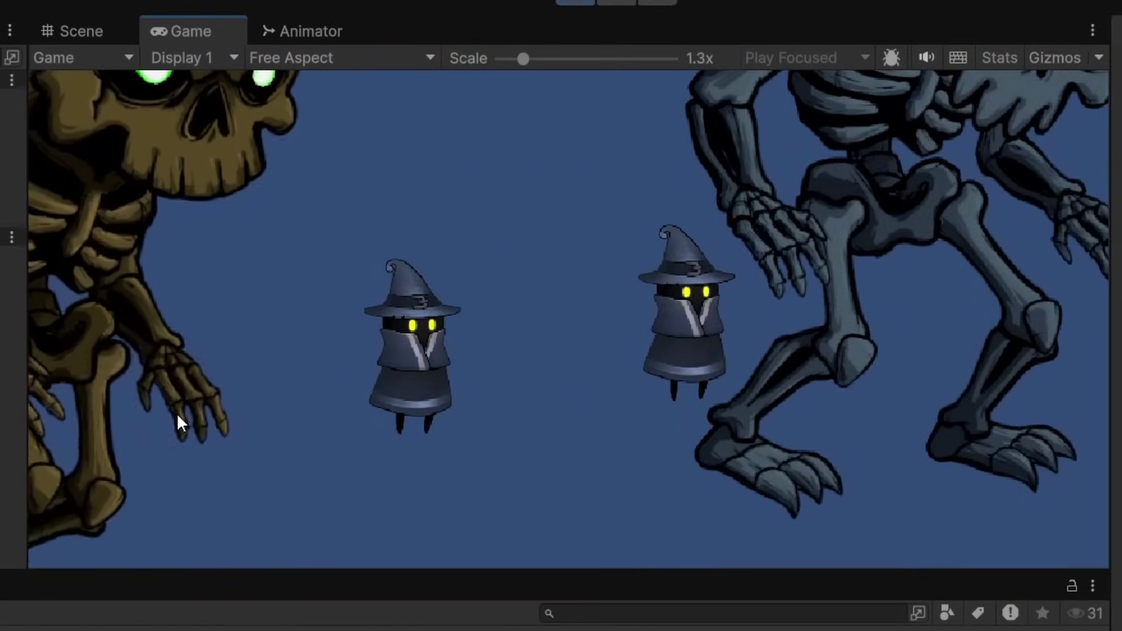
{"action": "key", "text": "ctrl+p"}
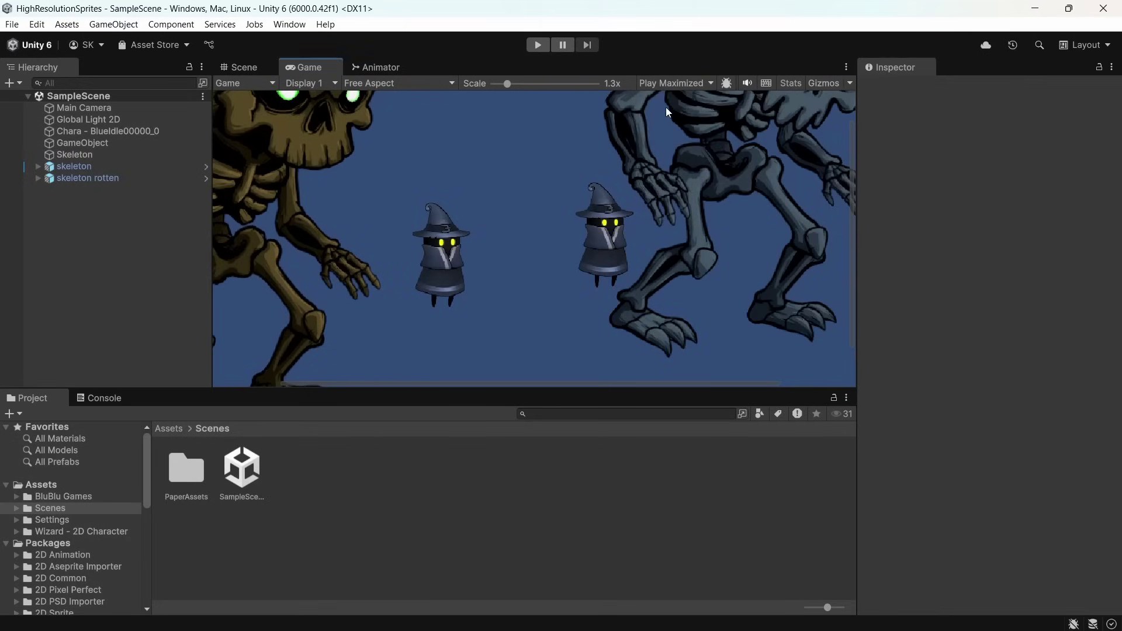
{"action": "left_click", "coordinate": [537, 47]}
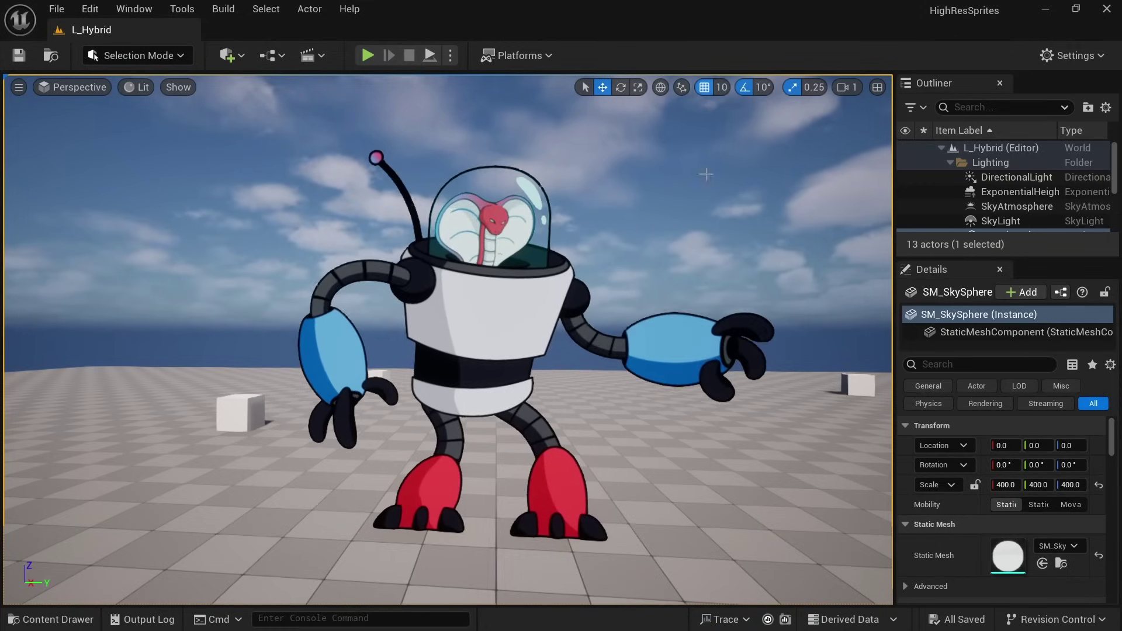
Switch to Unreal Engine, play L_Hybrid in the selected viewport, stop it, and play it in a new editor window (PIE).
{"action": "left_click", "coordinate": [368, 55]}
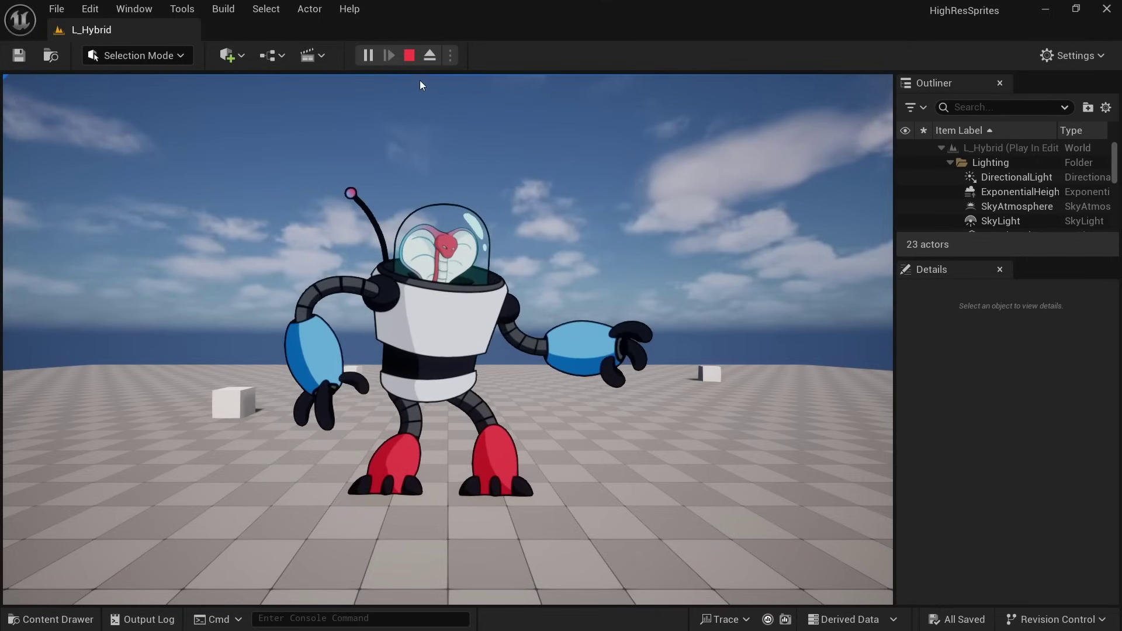
{"action": "left_click", "coordinate": [410, 56]}
{"action": "left_click", "coordinate": [451, 56]}
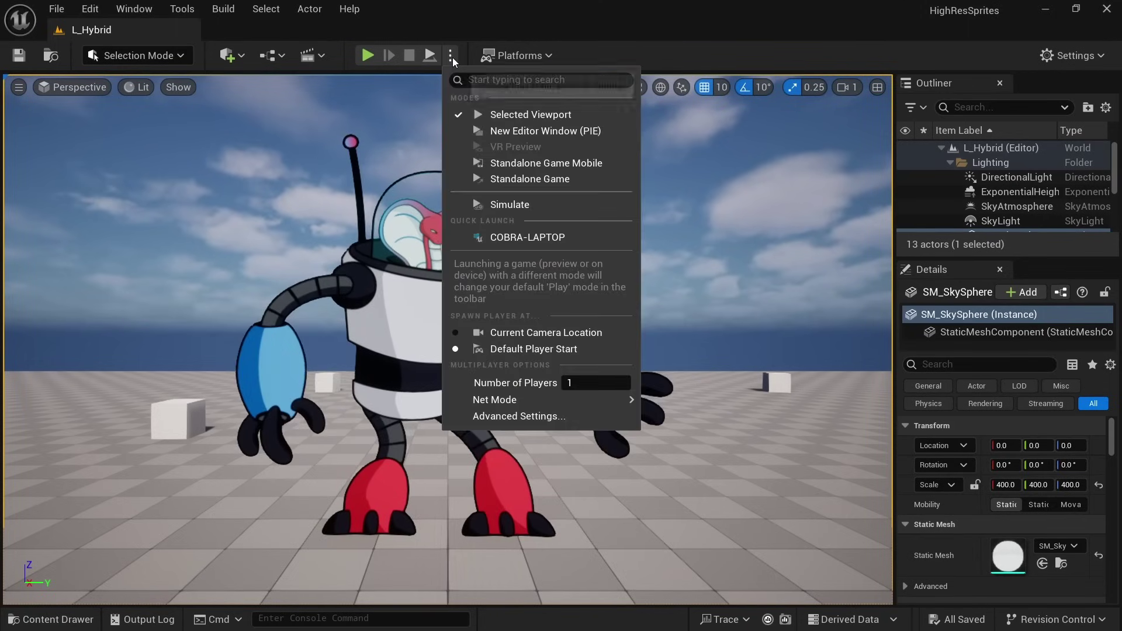
{"action": "left_click", "coordinate": [536, 130]}
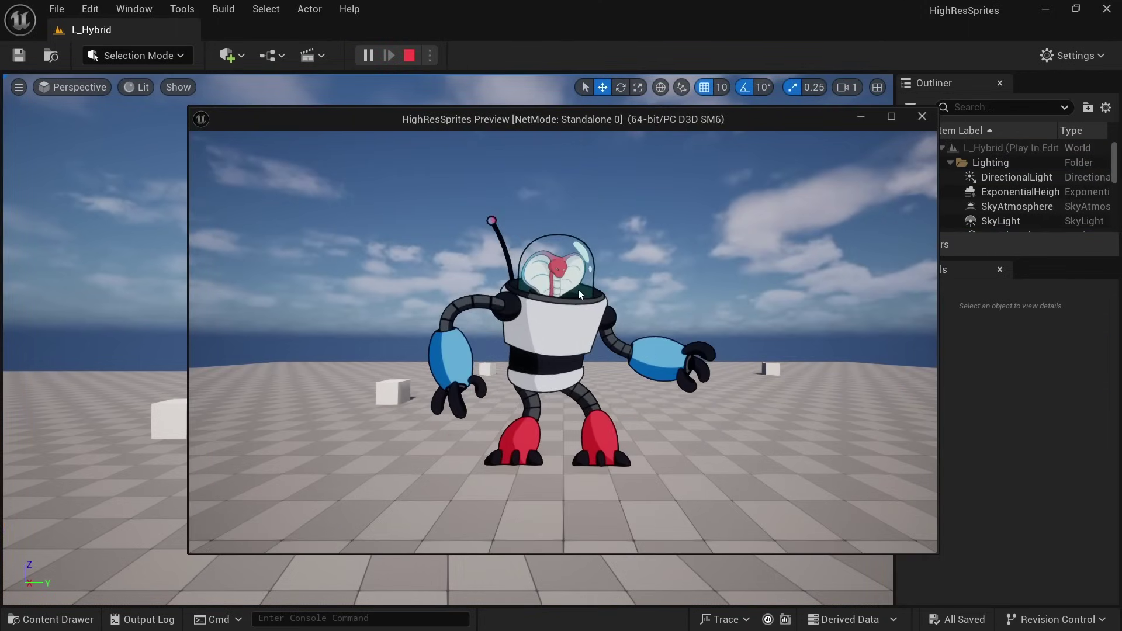
End the preview, launch L_Hybrid as a Standalone Game, and toggle the game window to full screen.
{"action": "key", "text": "Escape"}
{"action": "left_click", "coordinate": [451, 55]}
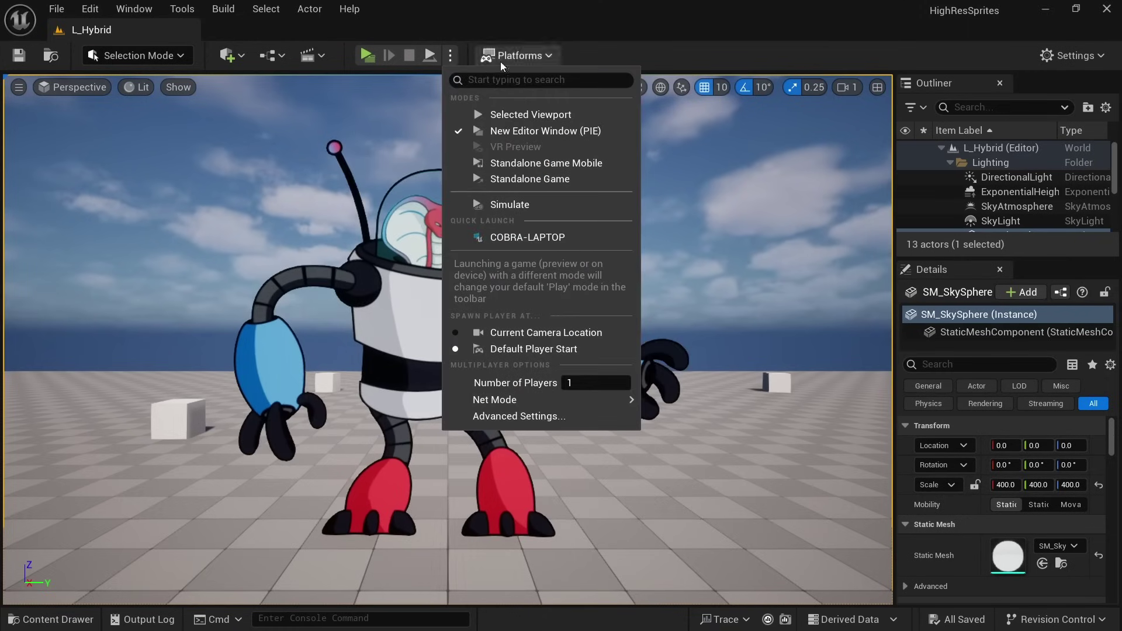
{"action": "left_click", "coordinate": [559, 179]}
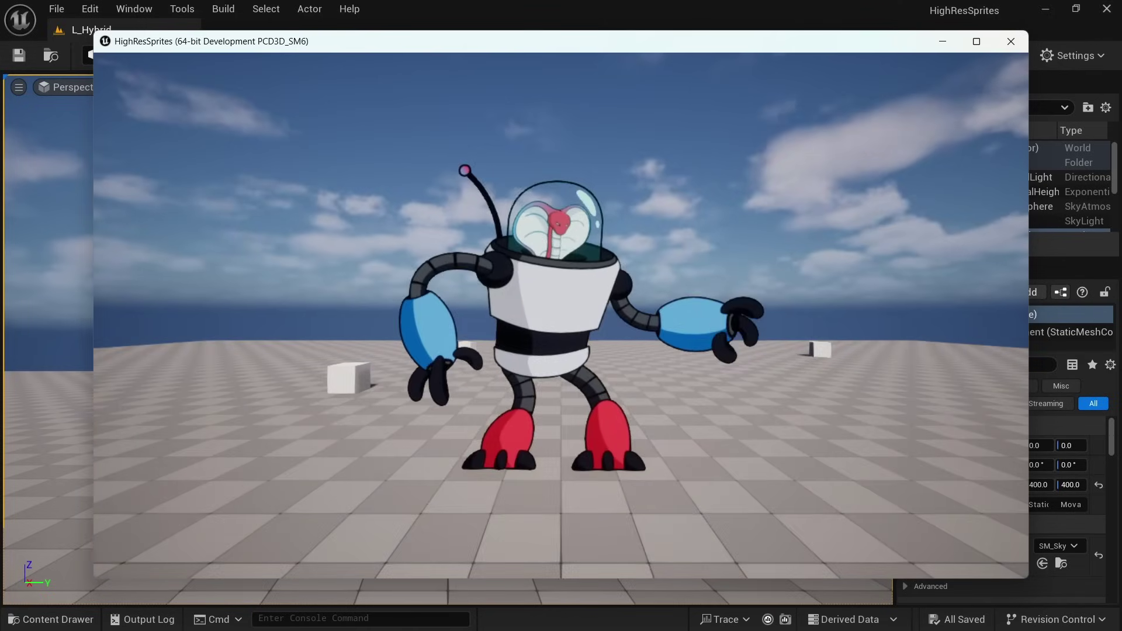
{"action": "key", "text": "alt+Return"}
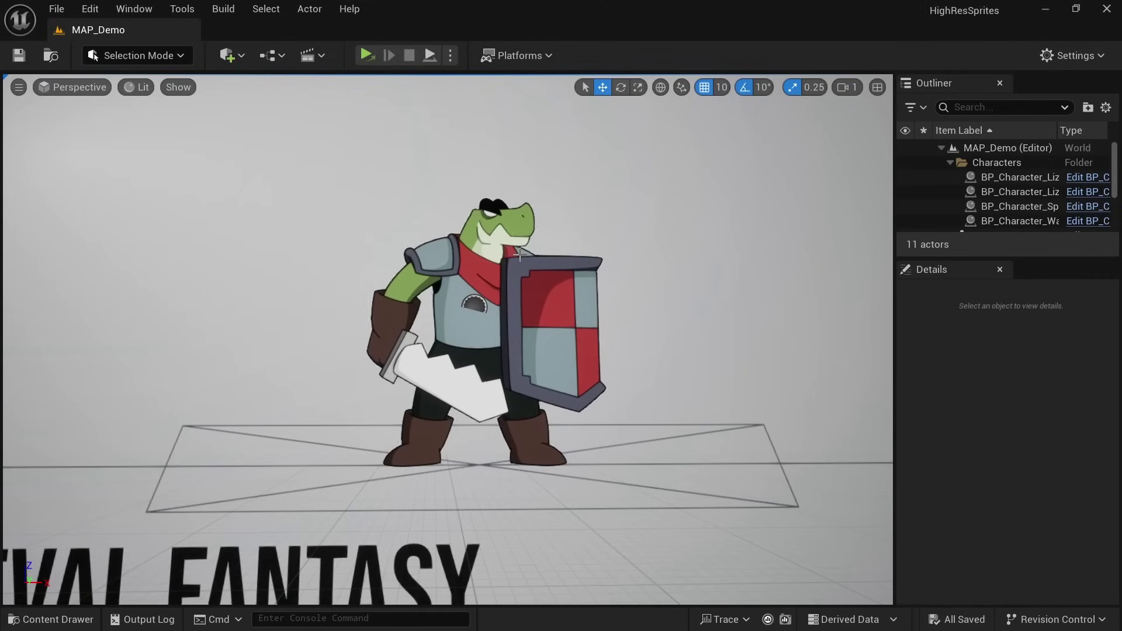
View the Engine Scalability Settings for MAP_Demo and play the level in the selected viewport.
{"action": "left_click", "coordinate": [1077, 58]}
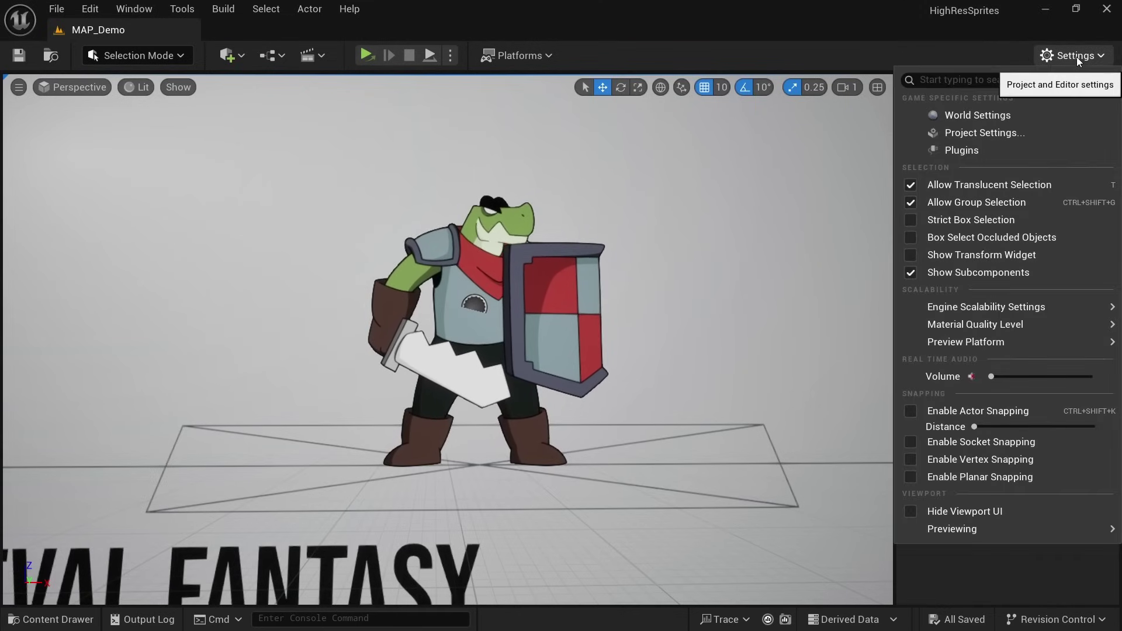
{"action": "mouse_move", "coordinate": [1044, 309]}
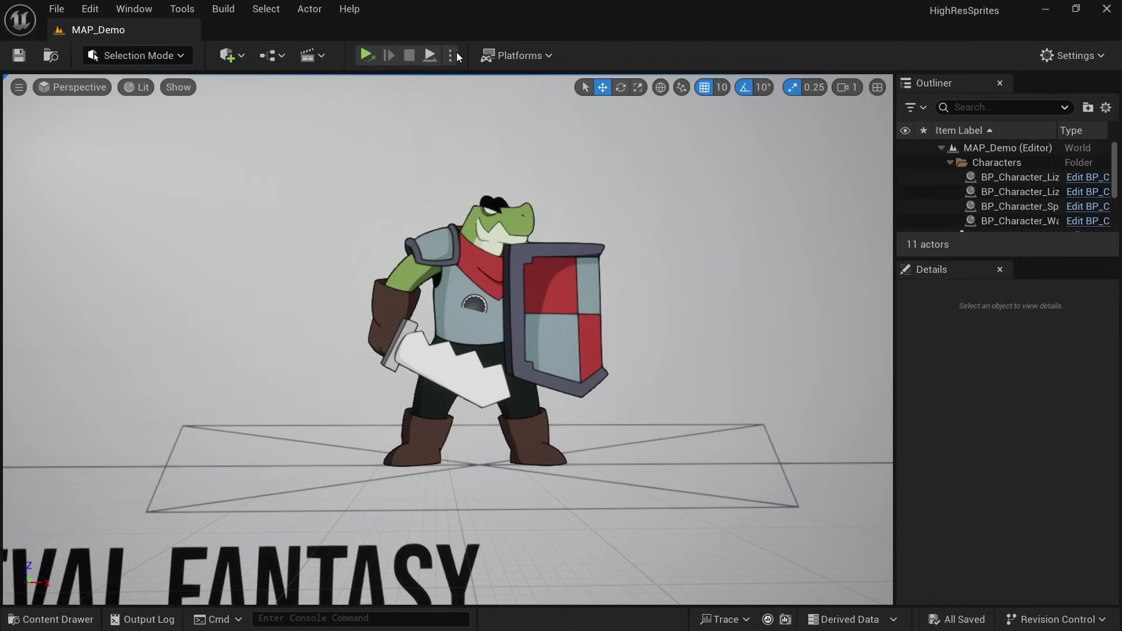
{"action": "left_click", "coordinate": [450, 54]}
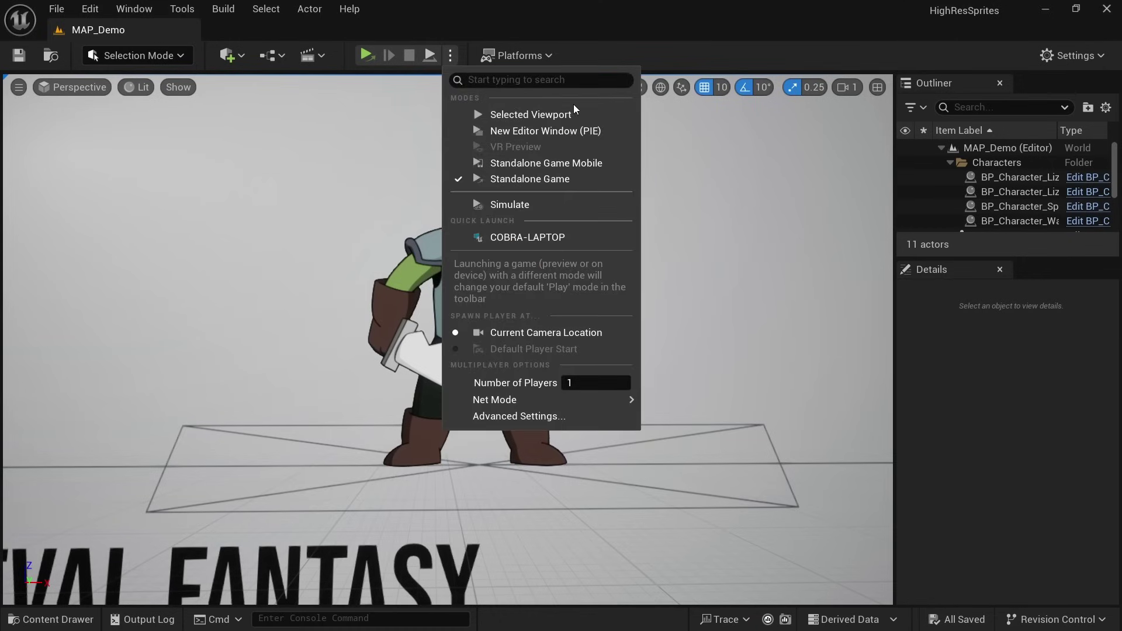
{"action": "left_click", "coordinate": [555, 117]}
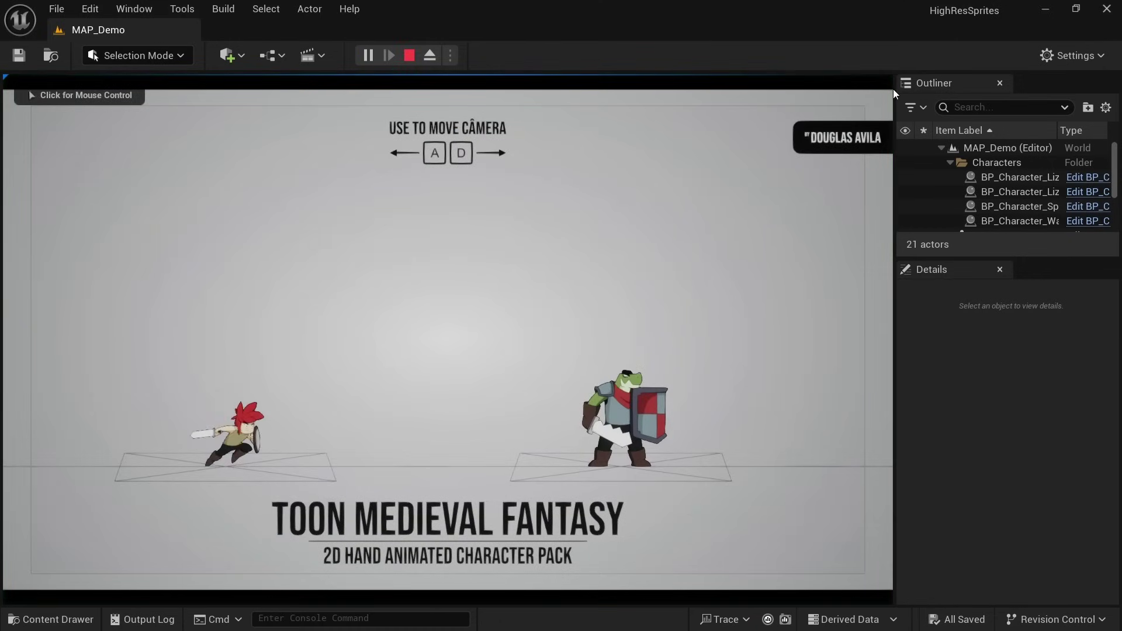
Set the Play-In-Editor Screen Percentage to 50% in the Engine Scalability Settings while MAP_Demo is running.
{"action": "left_click", "coordinate": [1087, 57]}
{"action": "mouse_move", "coordinate": [988, 308]}
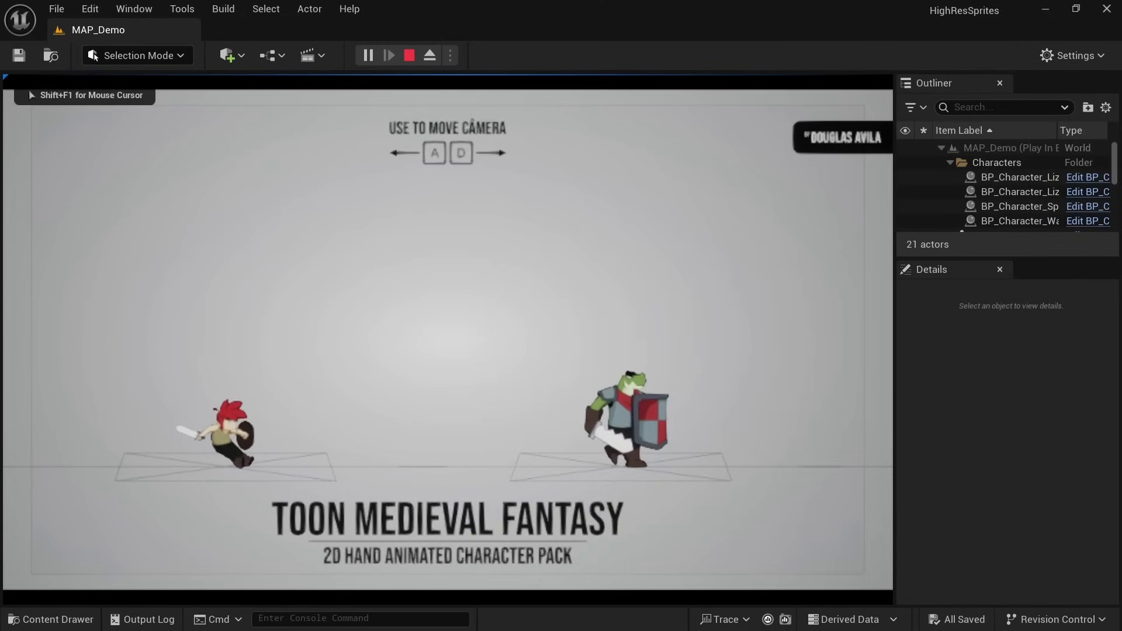
{"action": "left_click", "coordinate": [1074, 55]}
{"action": "mouse_move", "coordinate": [1029, 307]}
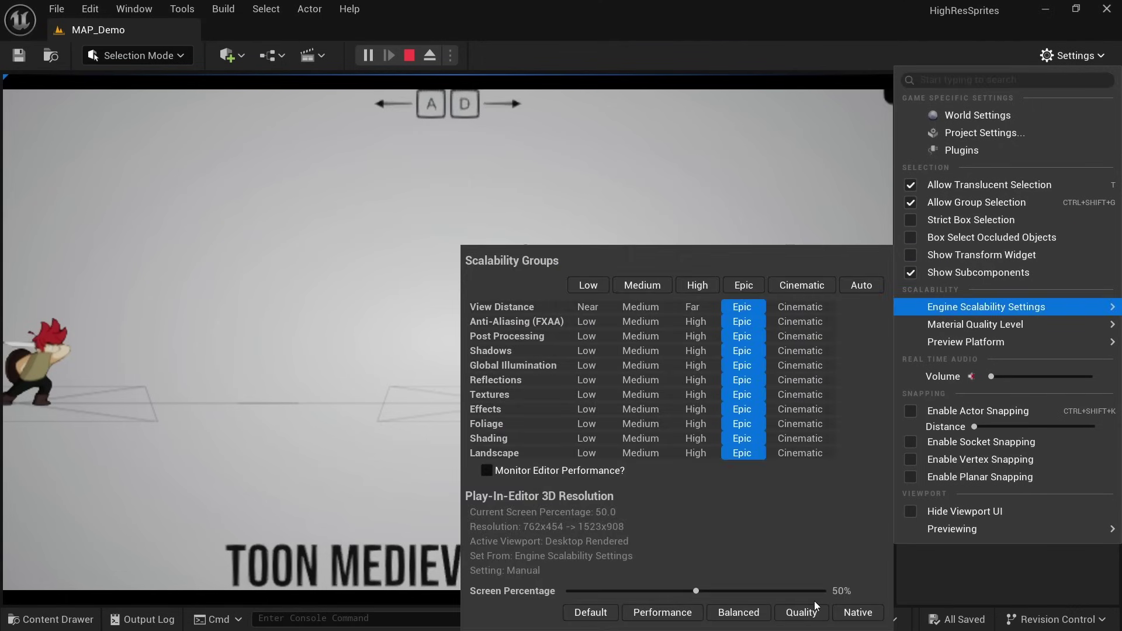
{"action": "left_click", "coordinate": [647, 232]}
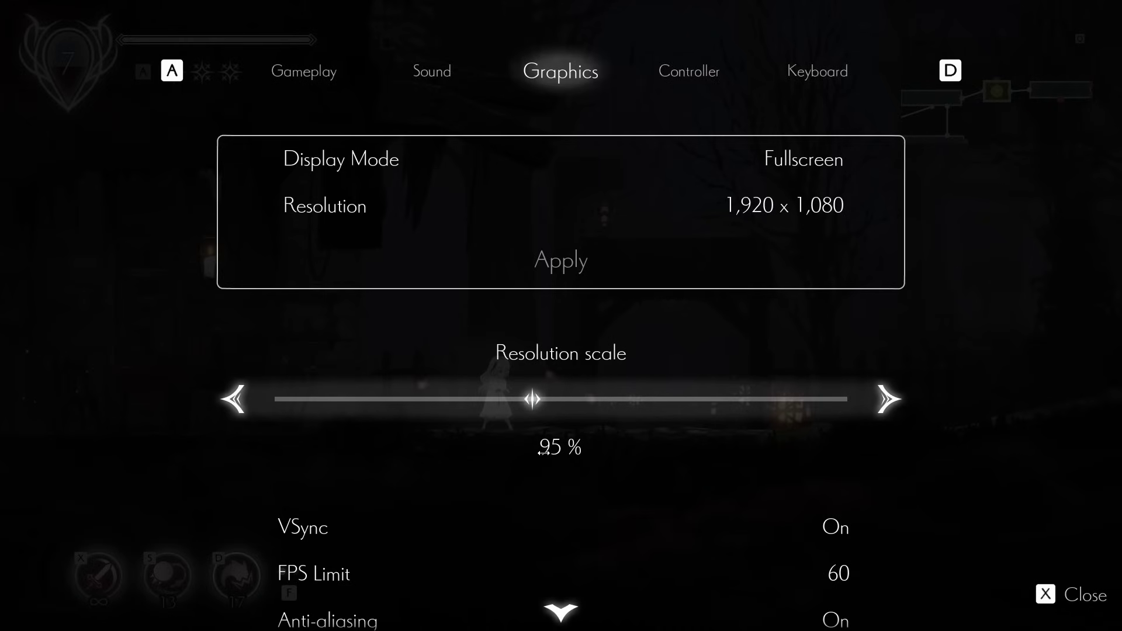
Switch to the fantasy game, lower its Resolution scale to 75%, check the scene in play, and lower the scale further to 50%.
{"action": "key", "text": "Left"}
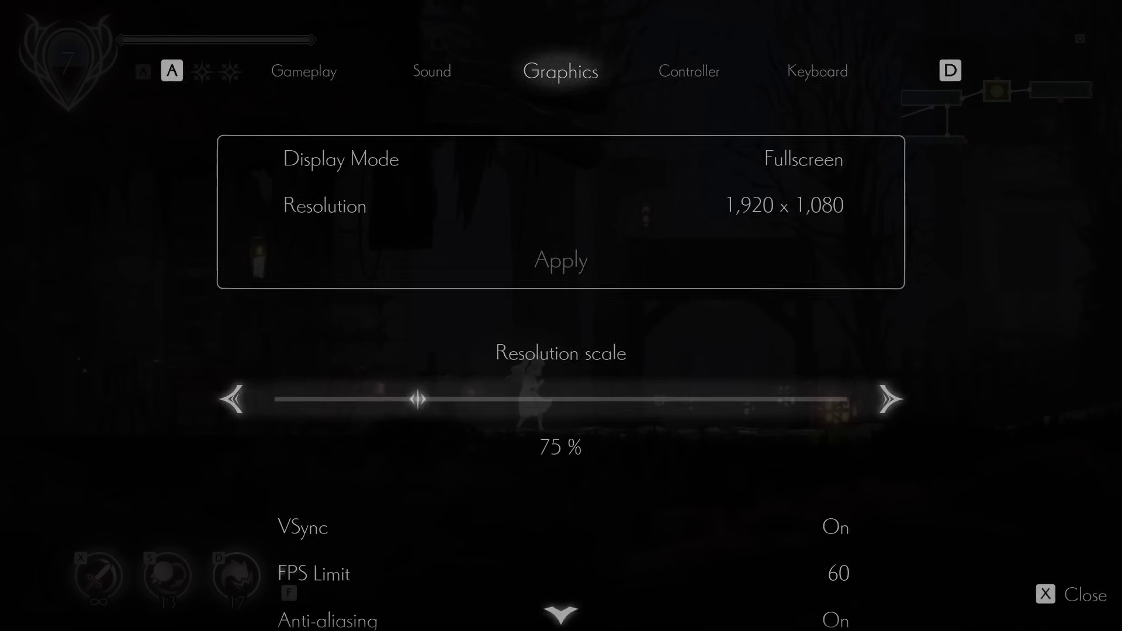
{"action": "key", "text": "x"}
{"action": "key", "text": "x"}
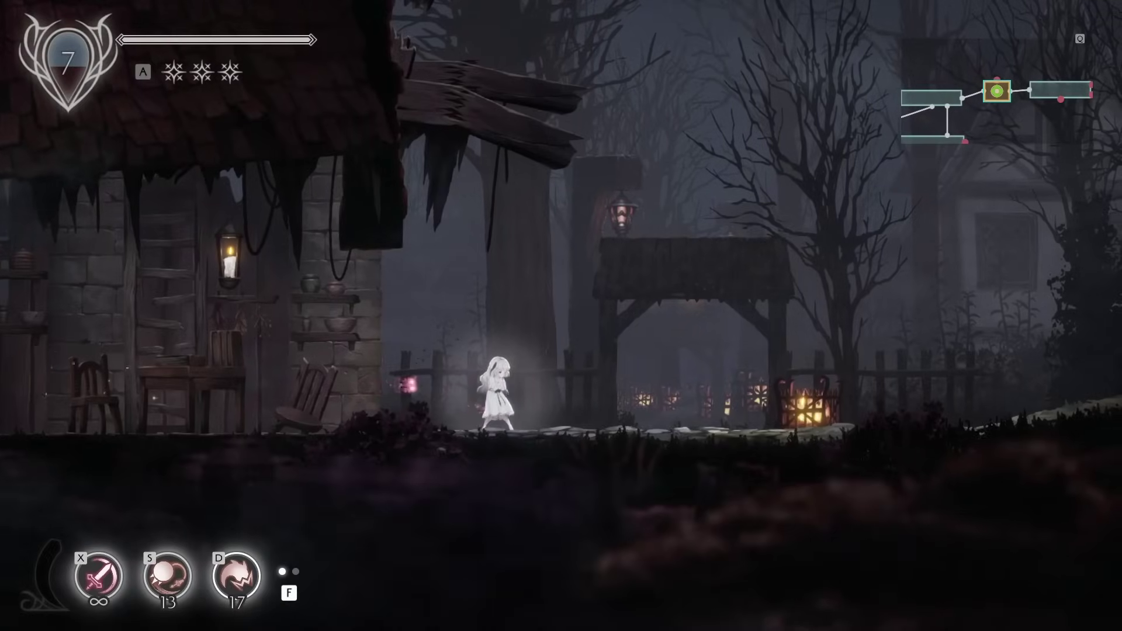
{"action": "key", "text": "d"}
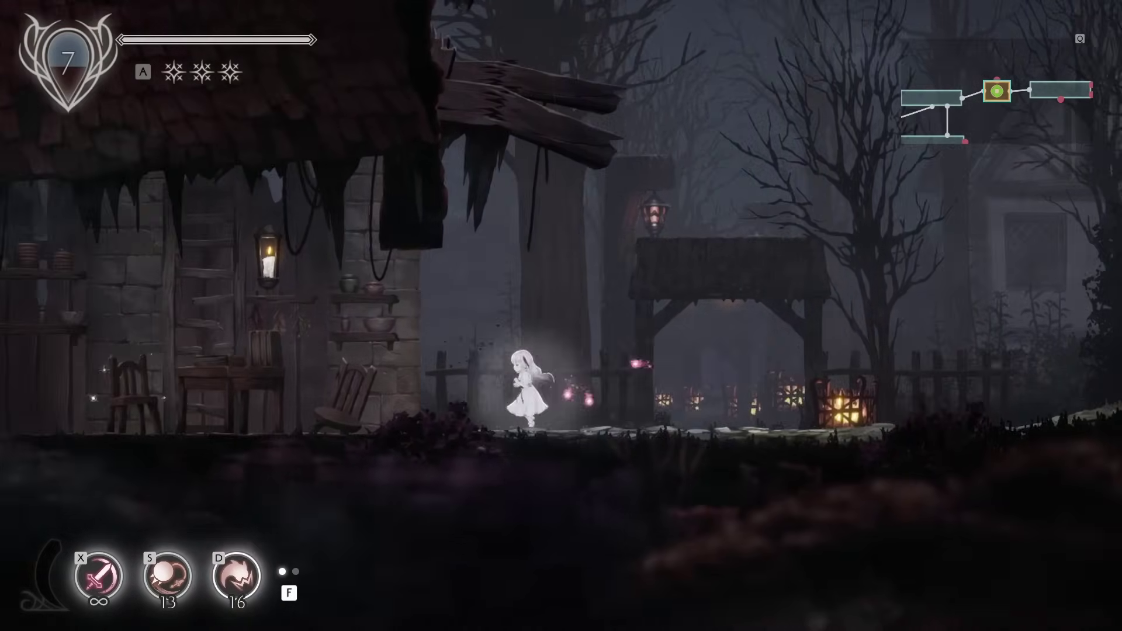
{"action": "left_click", "coordinate": [244, 405]}
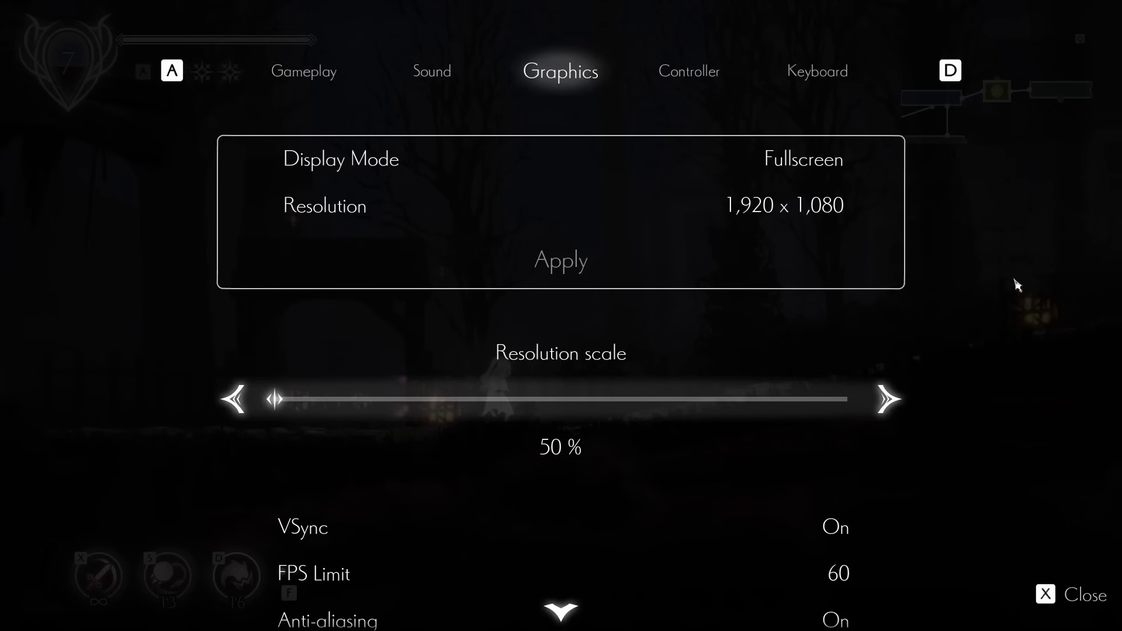
Close the game's settings, resume play, and run the character back and forth to examine the scene at 50% resolution scale.
{"action": "key", "text": "x"}
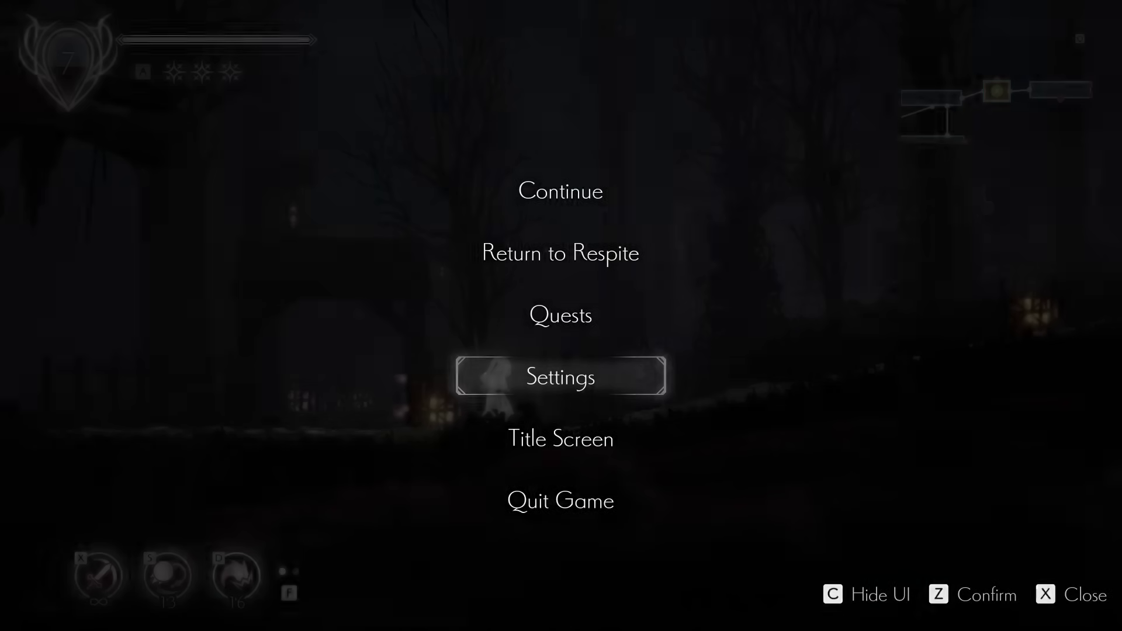
{"action": "key", "text": "x"}
{"action": "key", "text": "Right"}
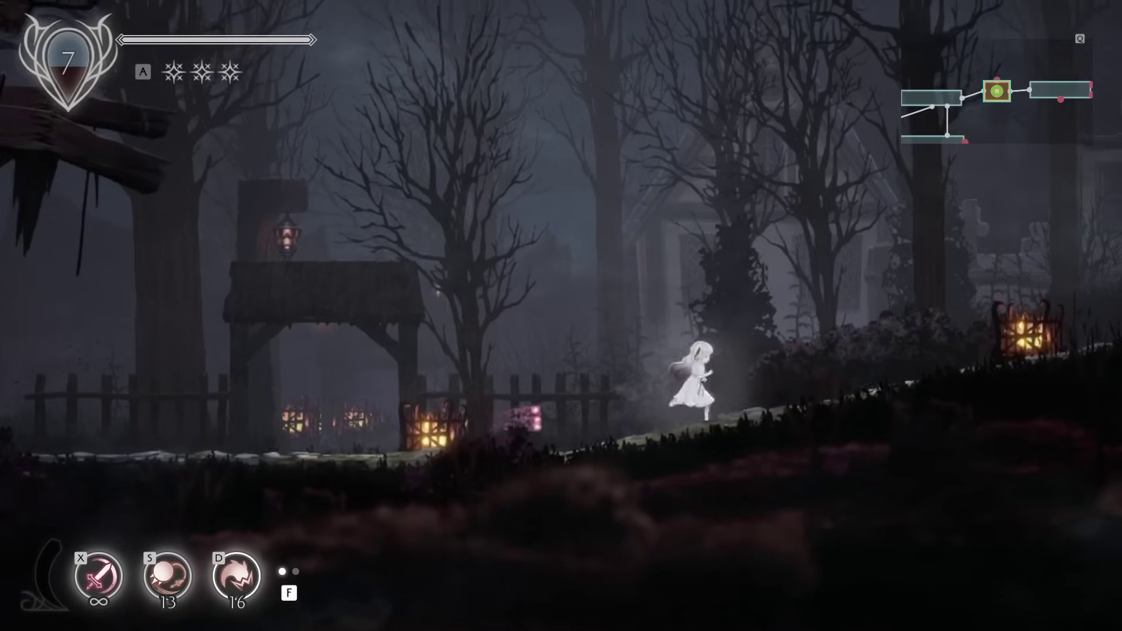
{"action": "key", "text": "Left"}
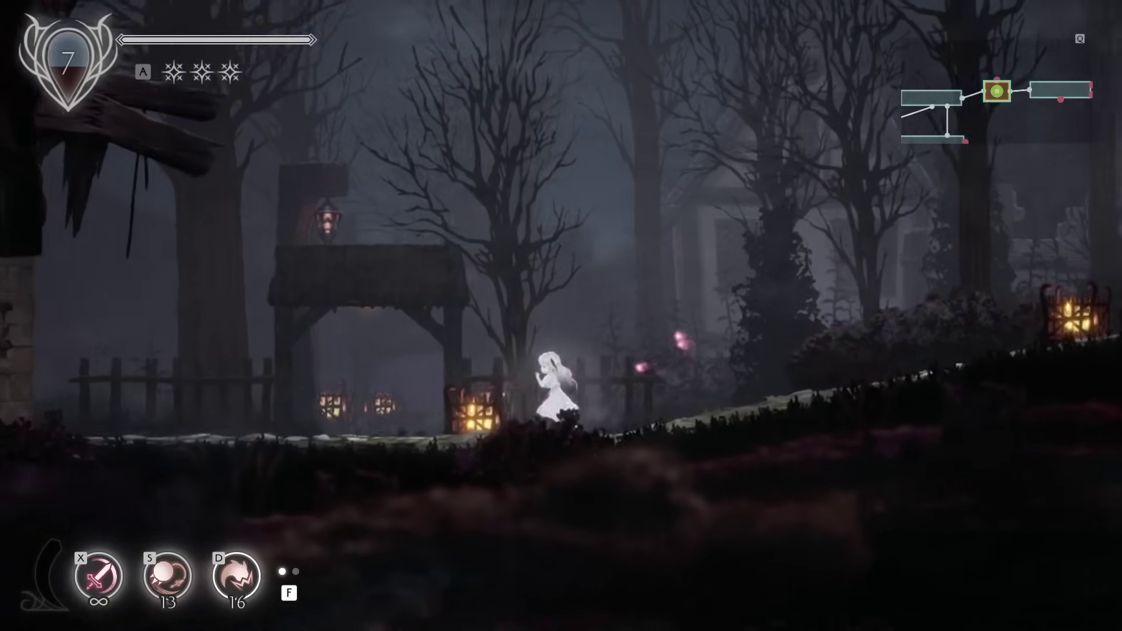
Filter Project Settings for "screen perc" and set the screen percentage modes for the desktop renderer and desktop realtime editor viewports to Manual.
{"action": "type", "text": "c"}
{"action": "type", "text": "ree"}
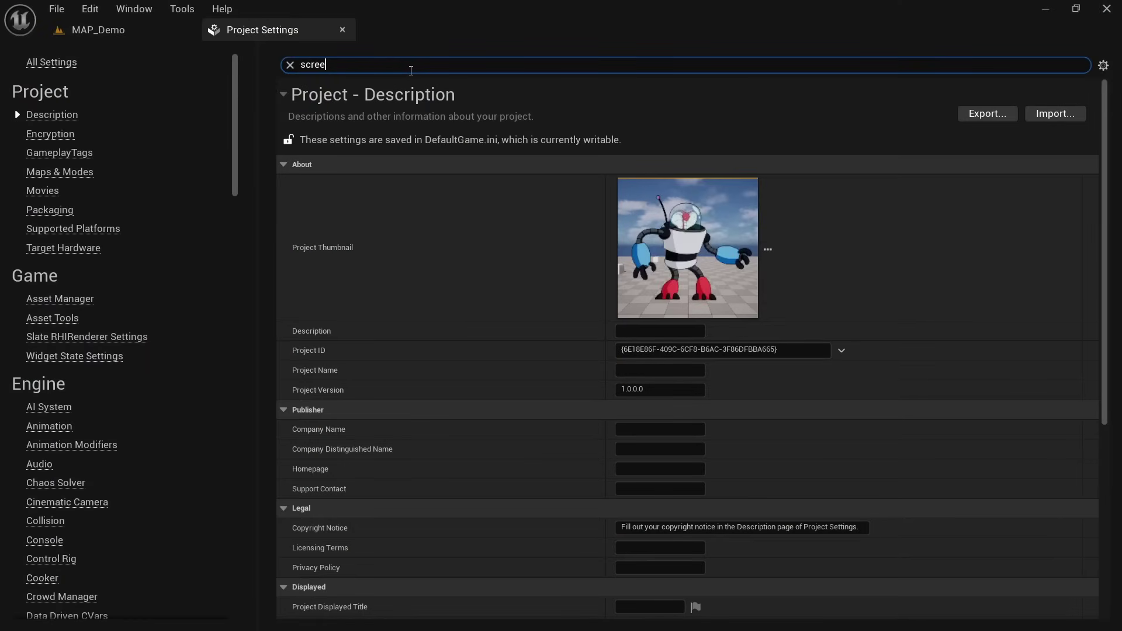
{"action": "type", "text": "n perc"}
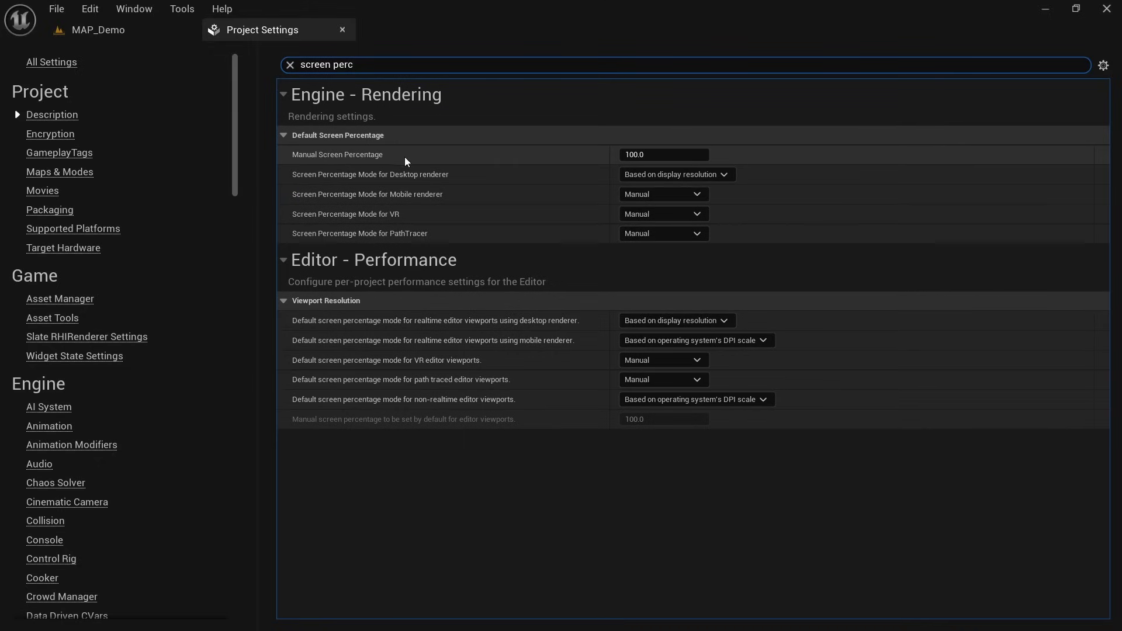
{"action": "left_click", "coordinate": [702, 174]}
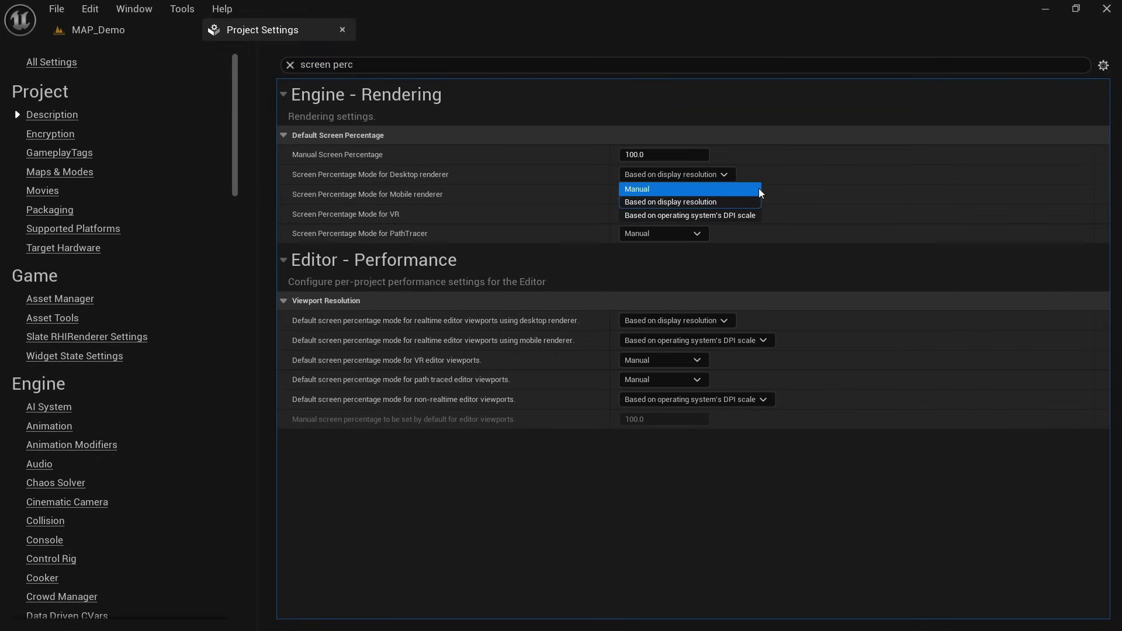
{"action": "left_click", "coordinate": [758, 188]}
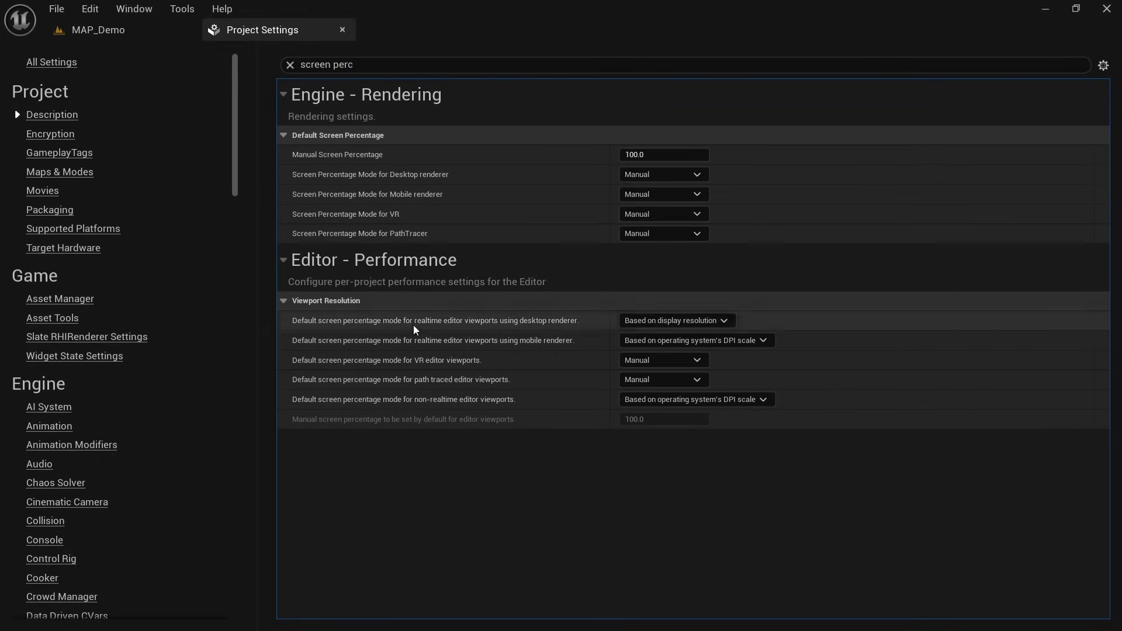
{"action": "left_click", "coordinate": [682, 321]}
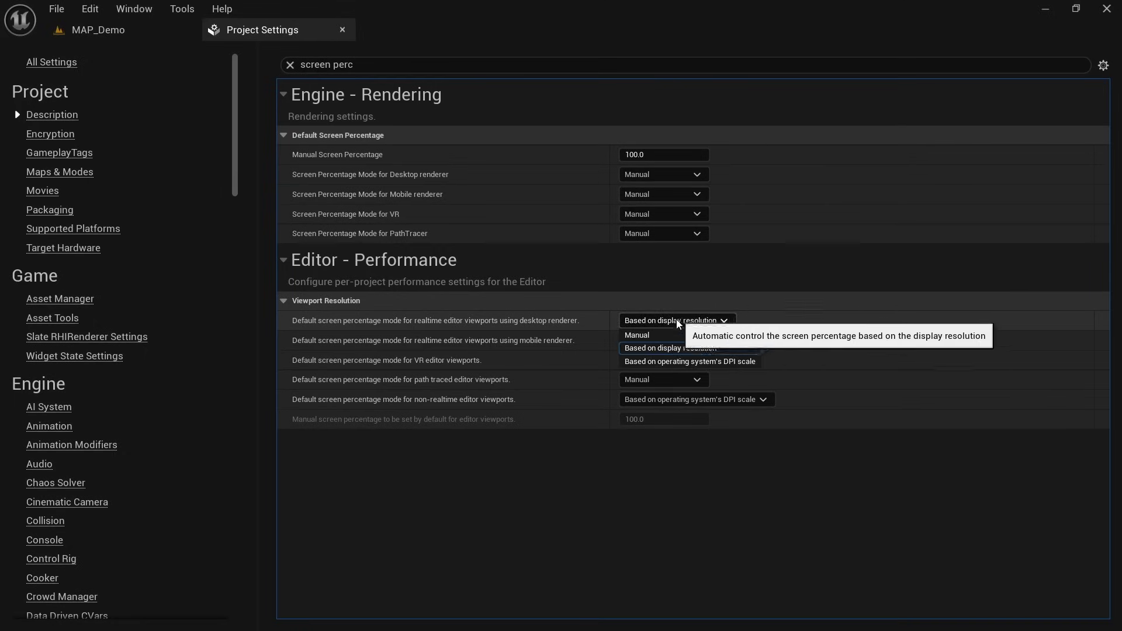
{"action": "left_click", "coordinate": [658, 335]}
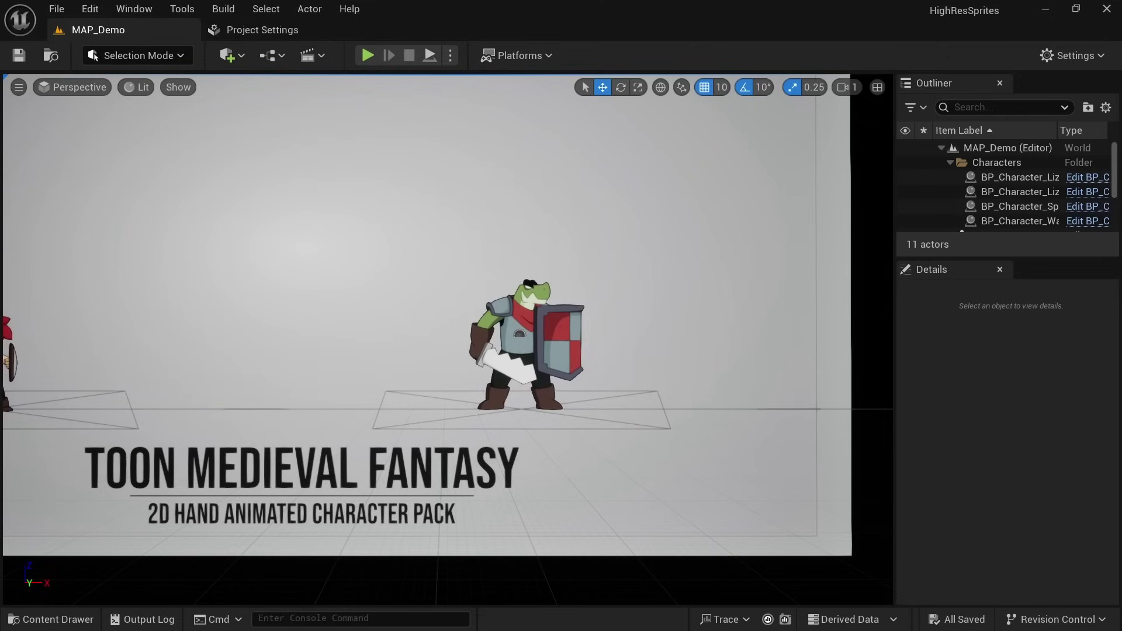
Enable the MAP_Demo viewport's custom Screen Percentage override, try values up to 200, and set it to 100.
{"action": "left_click", "coordinate": [19, 87]}
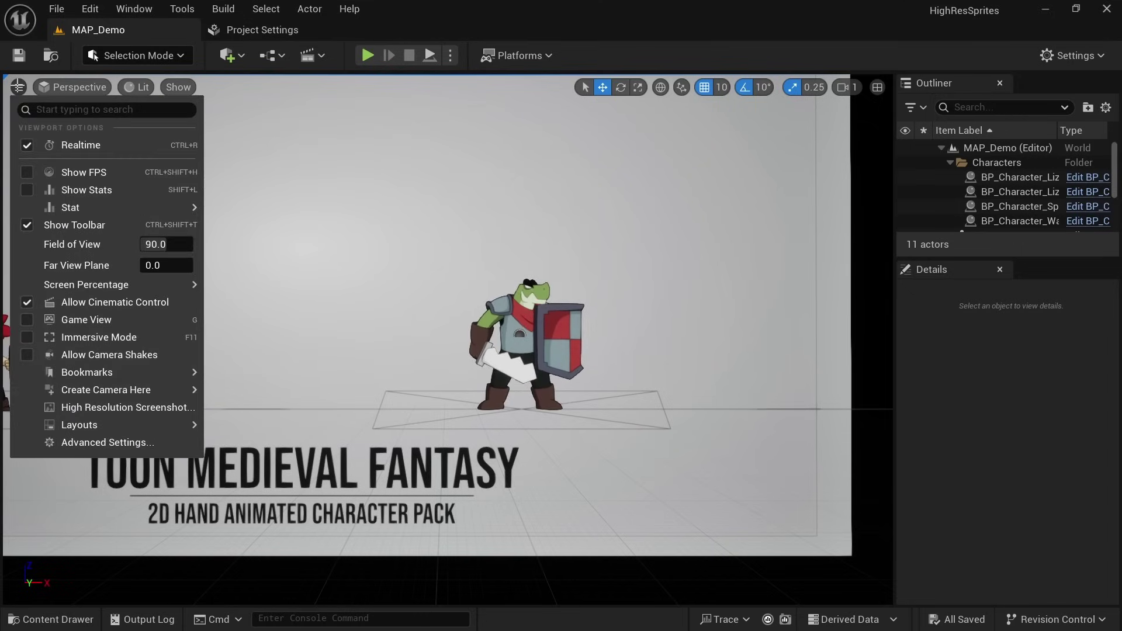
{"action": "mouse_move", "coordinate": [113, 286]}
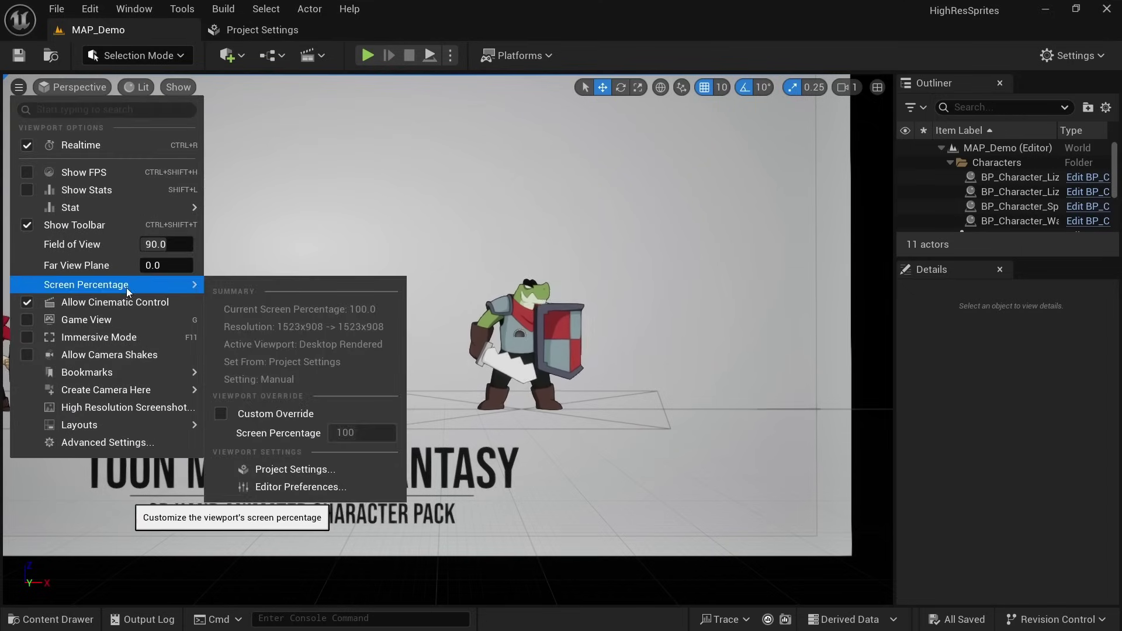
{"action": "left_click", "coordinate": [222, 413]}
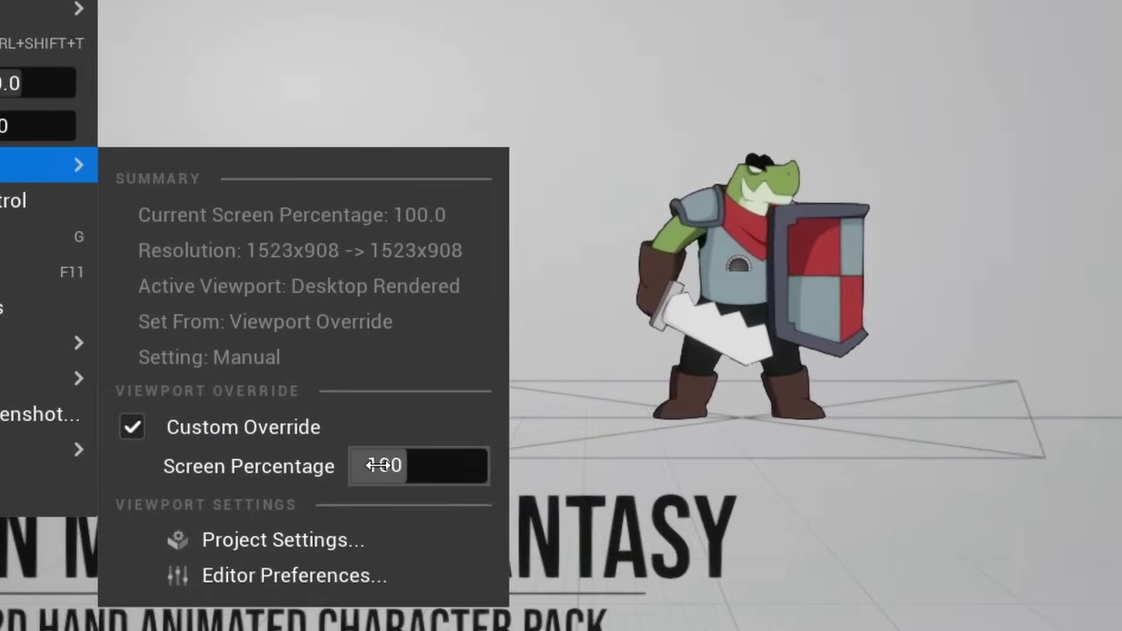
{"action": "left_click_drag", "start_coordinate": [350, 441], "coordinate": [380, 442]}
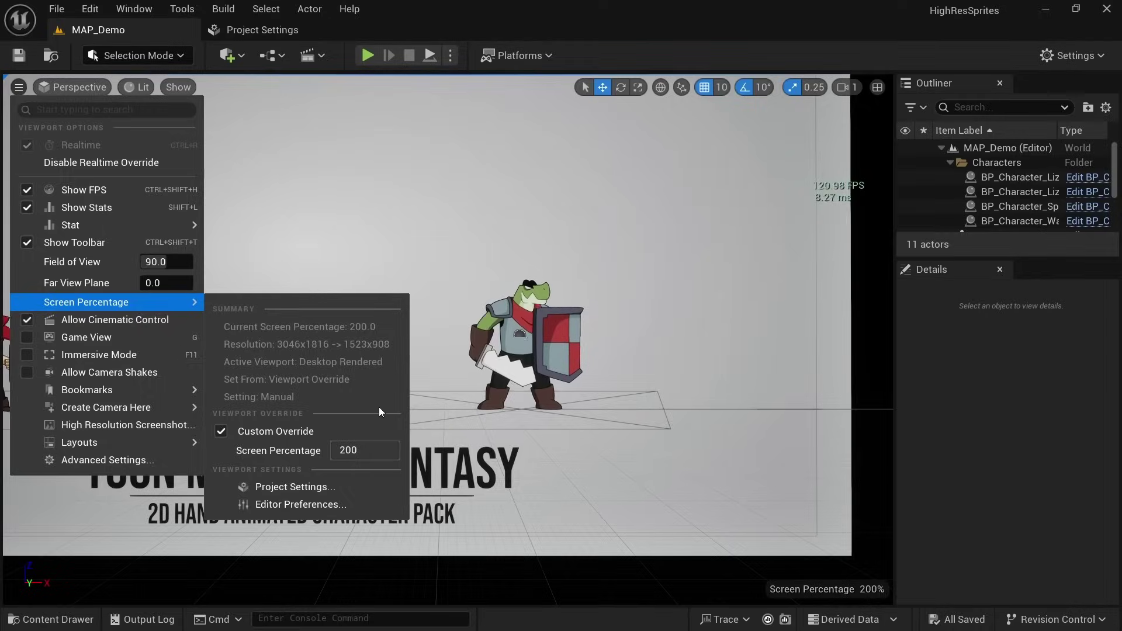
{"action": "left_click", "coordinate": [369, 451]}
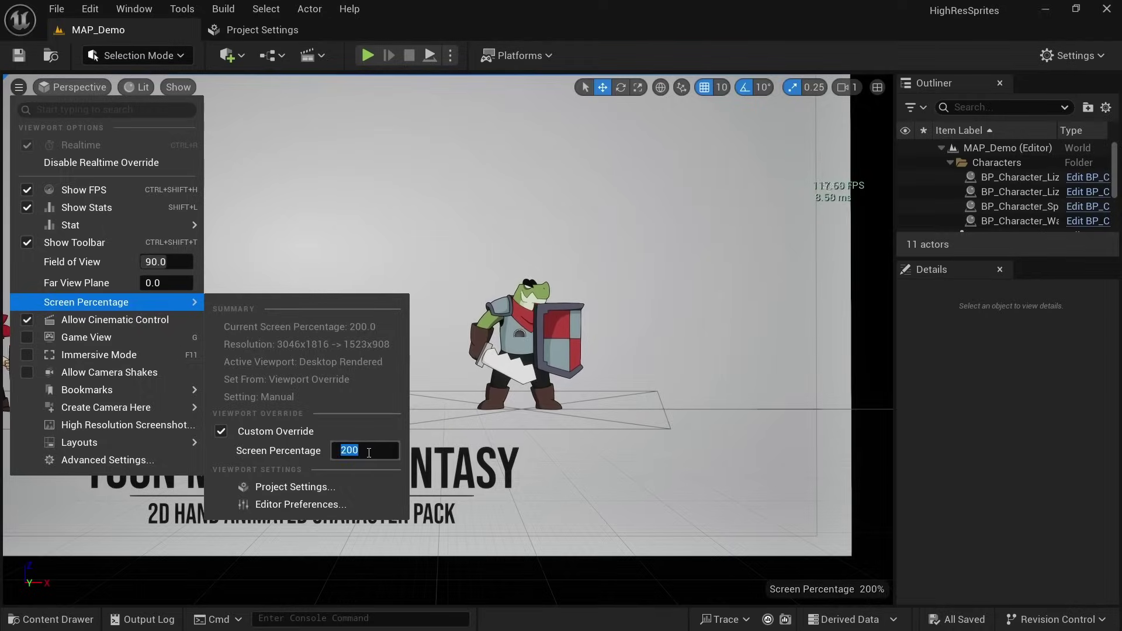
{"action": "type", "text": "100"}
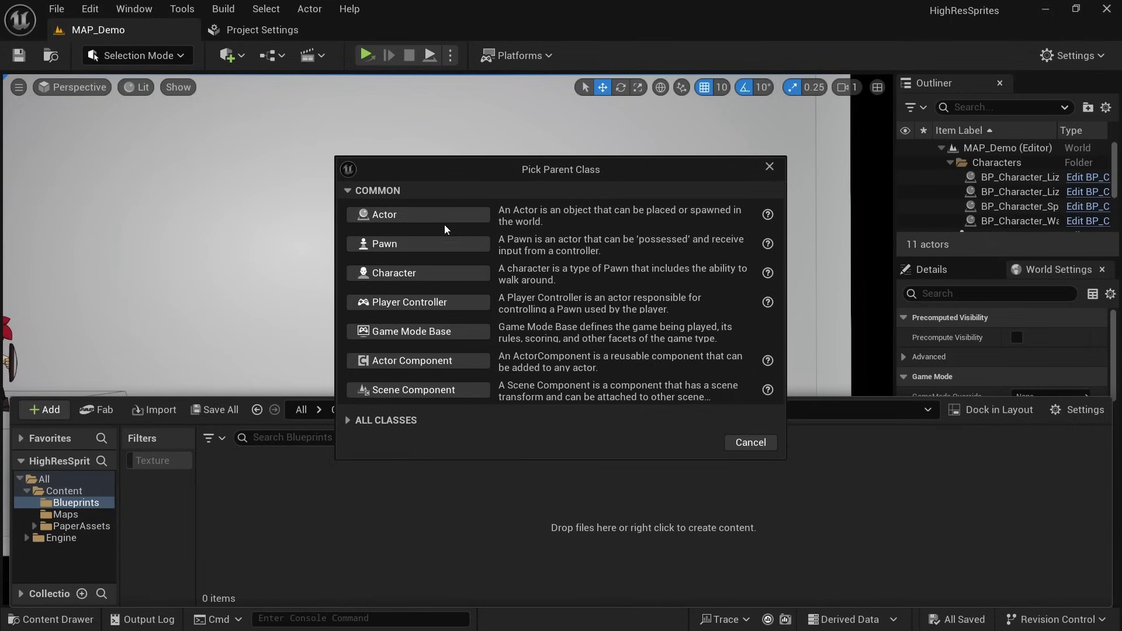
Create a Game Mode Base blueprint in the Blueprints folder and assign GM_Main as the project's Default GameMode.
{"action": "left_click", "coordinate": [419, 331]}
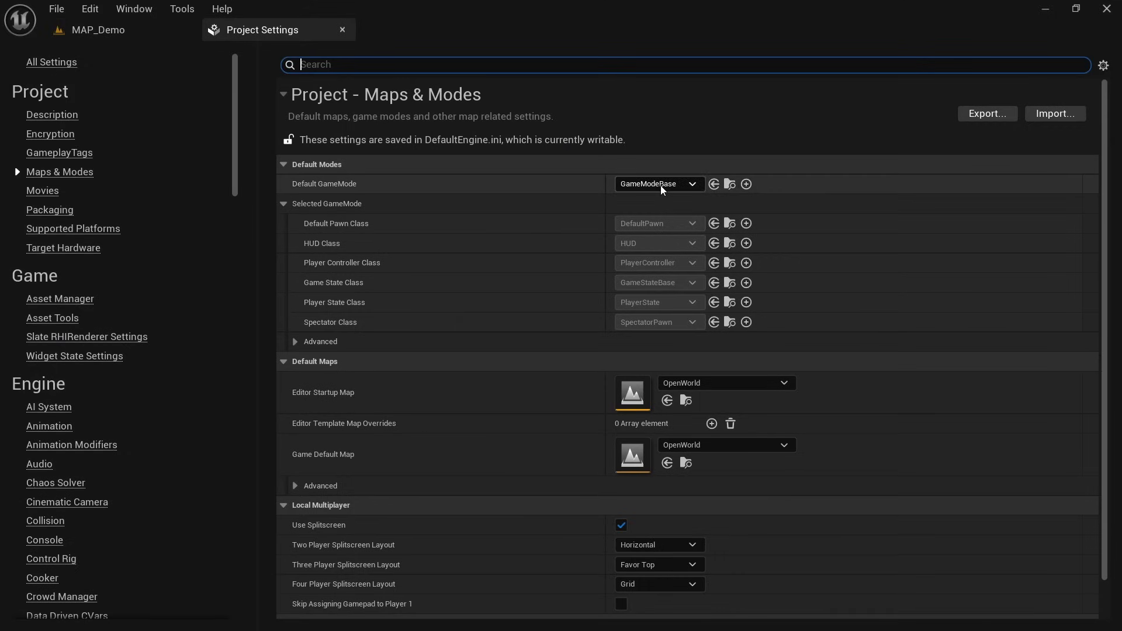
{"action": "left_click", "coordinate": [661, 184]}
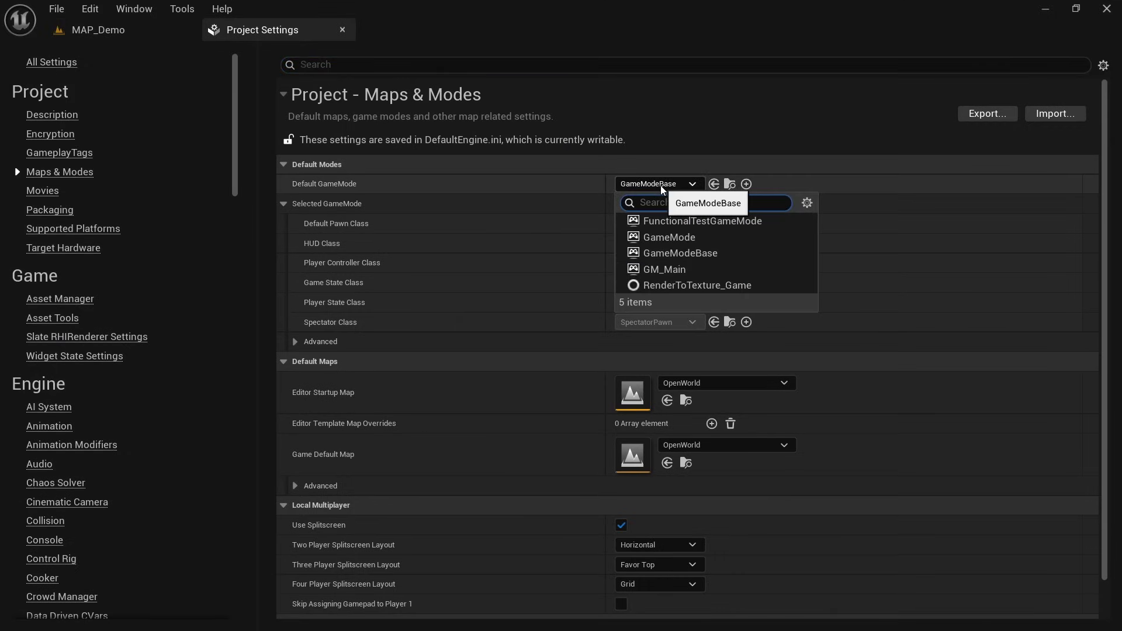
{"action": "left_click", "coordinate": [662, 267]}
Add an Execute Console Command node after Event BeginPlay in GM_Main with the command "r.ScreenPercentage 150".
{"action": "left_click_drag", "start_coordinate": [380, 290], "coordinate": [496, 289]}
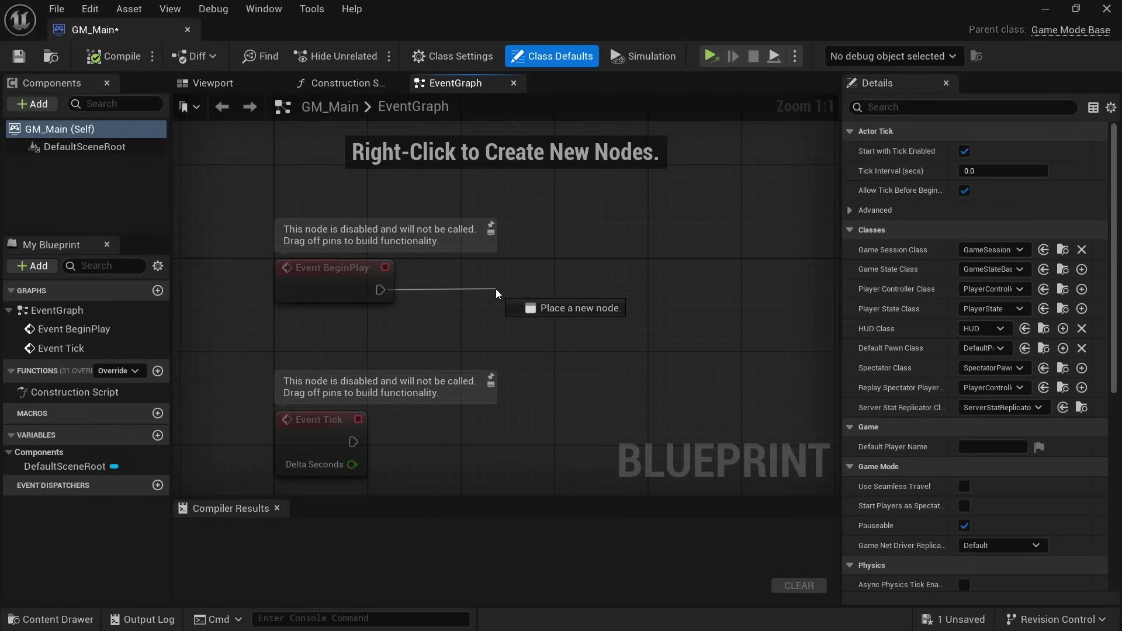
{"action": "type", "text": "console com"}
{"action": "type", "text": "mand"}
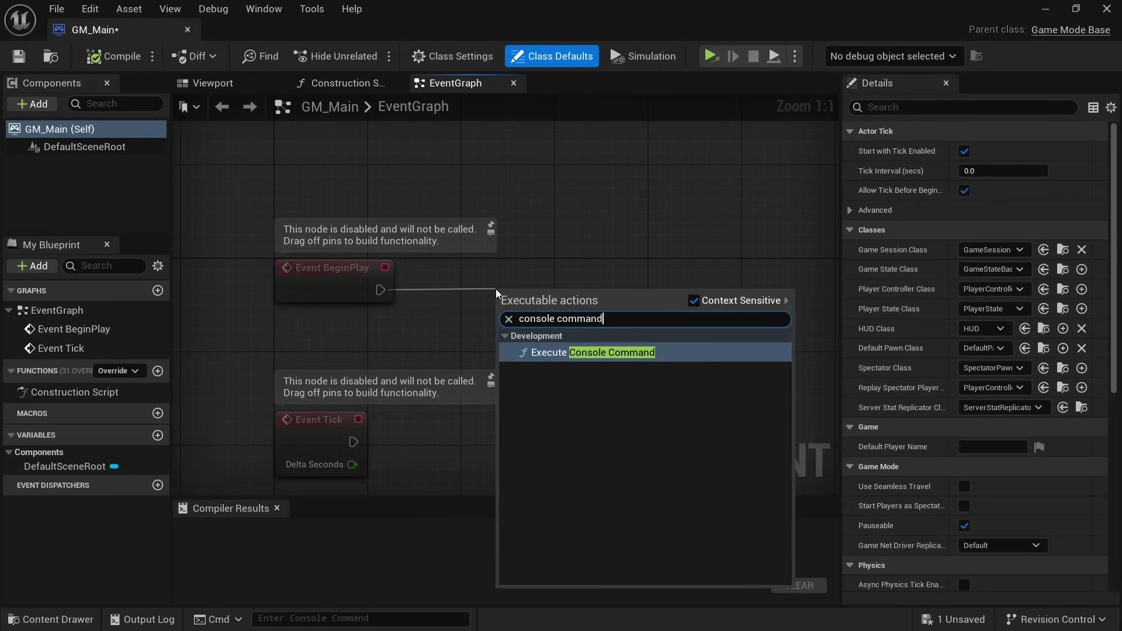
{"action": "key", "text": "Return"}
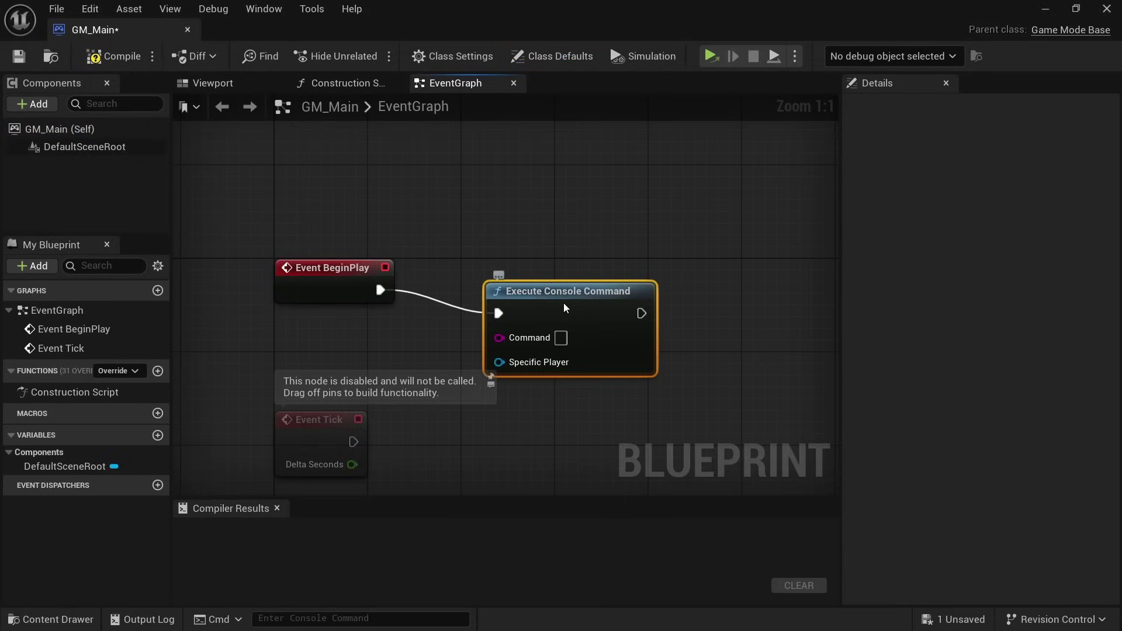
{"action": "left_click_drag", "start_coordinate": [496, 289], "coordinate": [520, 263]}
{"action": "left_click", "coordinate": [568, 325]}
{"action": "type", "text": "r.ScreenPercentage 150"}
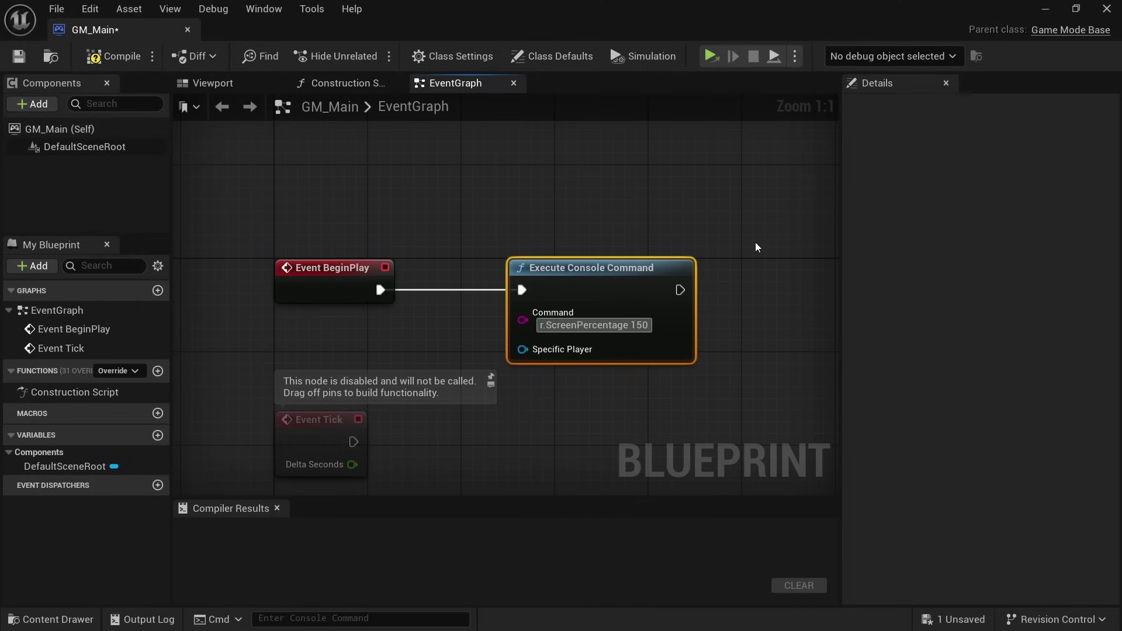
{"action": "left_click", "coordinate": [755, 247]}
Add a Get Game User Settings node and connect it after the Execute Console Command node.
{"action": "scroll", "coordinate": [704, 278], "scroll_direction": "down", "scroll_amount": 2}
{"action": "right_click_drag", "start_coordinate": [704, 278], "coordinate": [531, 258]}
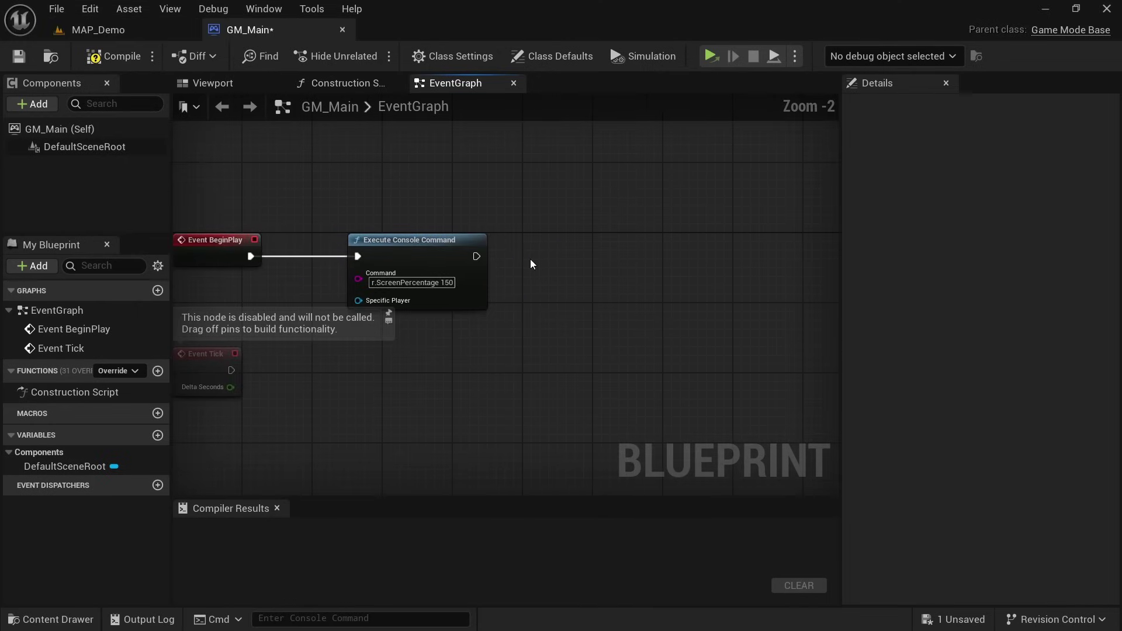
{"action": "right_click", "coordinate": [539, 261]}
{"action": "type", "text": "get game user setting"}
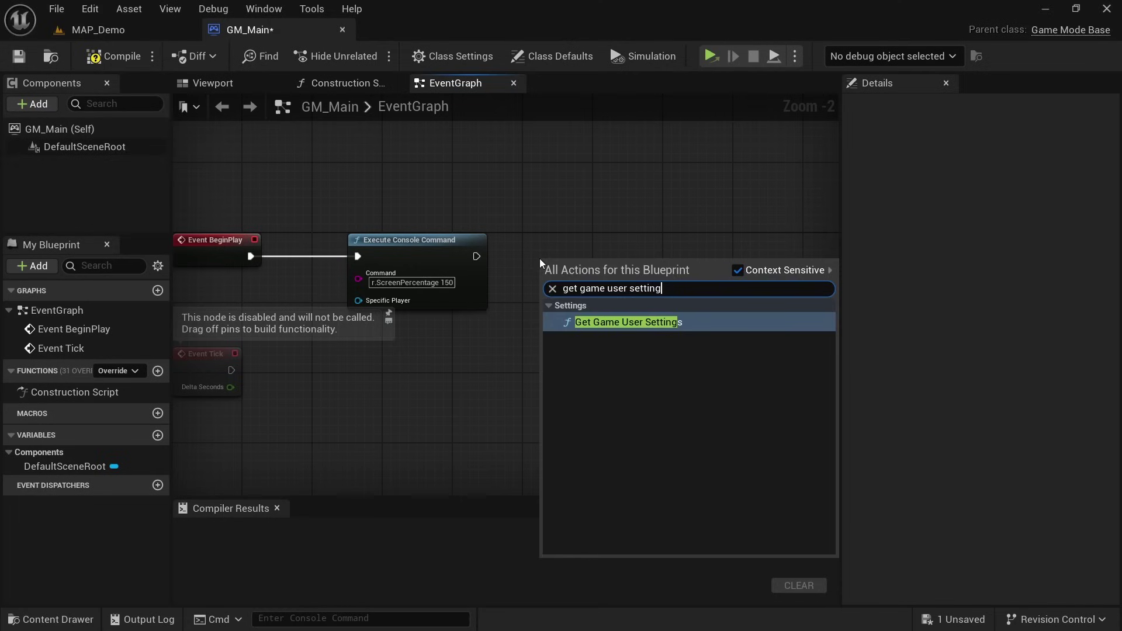
{"action": "key", "text": "Return"}
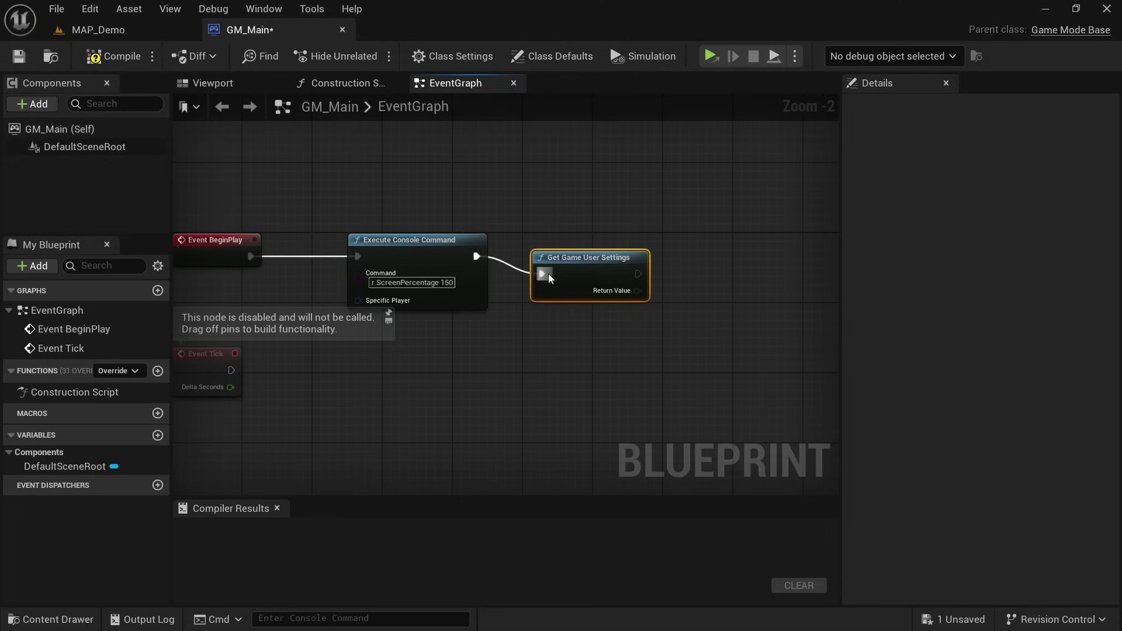
{"action": "left_click_drag", "start_coordinate": [602, 277], "coordinate": [610, 259]}
Add a Get Screen Resolution node fed by the Return Value of Get Game User Settings.
{"action": "right_click_drag", "start_coordinate": [633, 290], "coordinate": [526, 293]}
{"action": "left_click_drag", "start_coordinate": [588, 288], "coordinate": [590, 287]}
{"action": "type", "text": "get"}
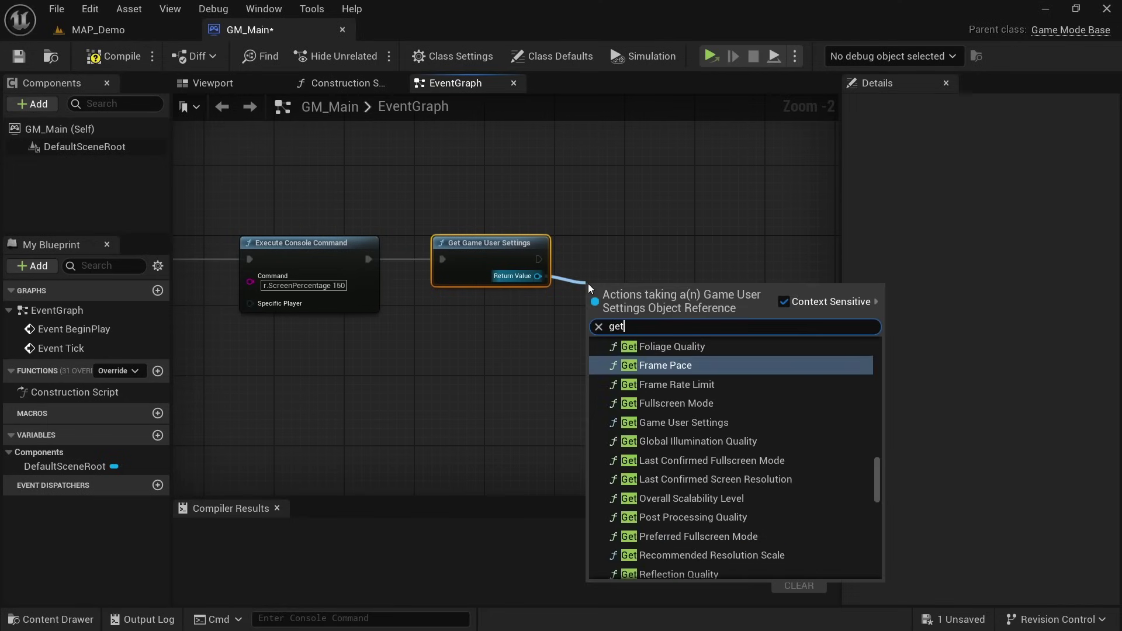
{"action": "type", "text": " reso"}
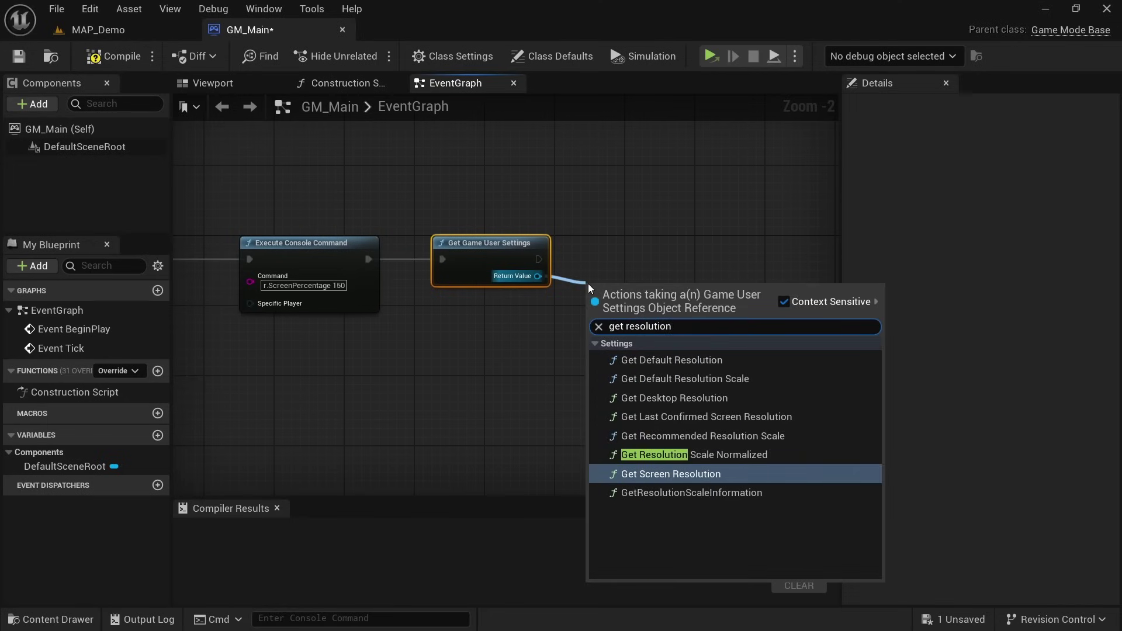
{"action": "type", "text": "lution"}
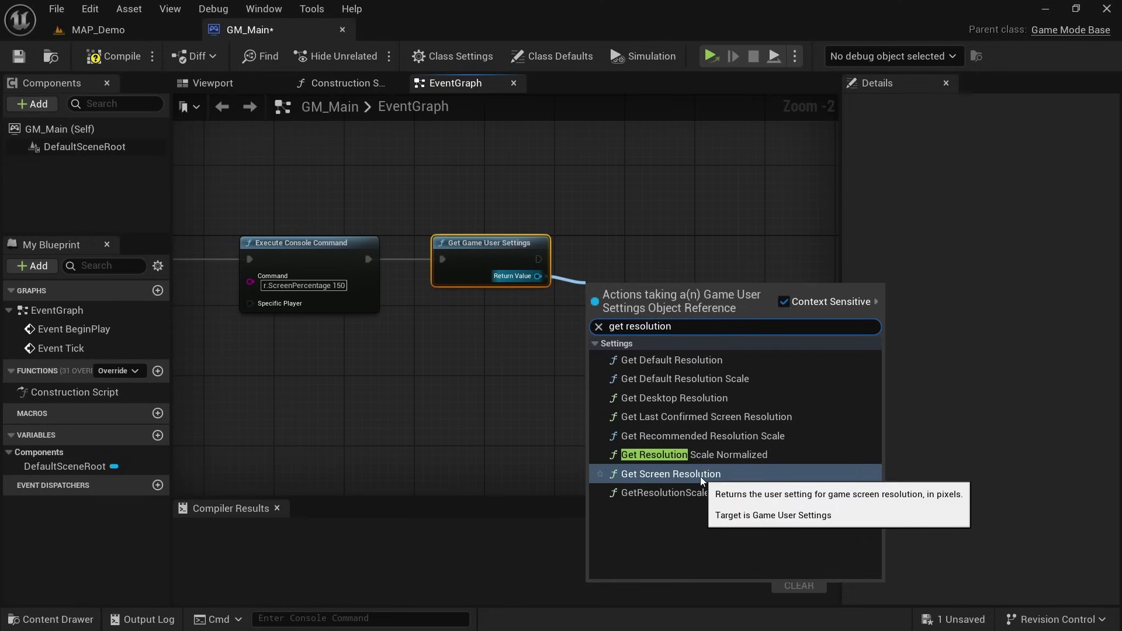
{"action": "left_click", "coordinate": [718, 476]}
Add a Print String node after Get Game User Settings and feed the Get Screen Resolution value into its In String input.
{"action": "left_click_drag", "start_coordinate": [452, 258], "coordinate": [614, 262]}
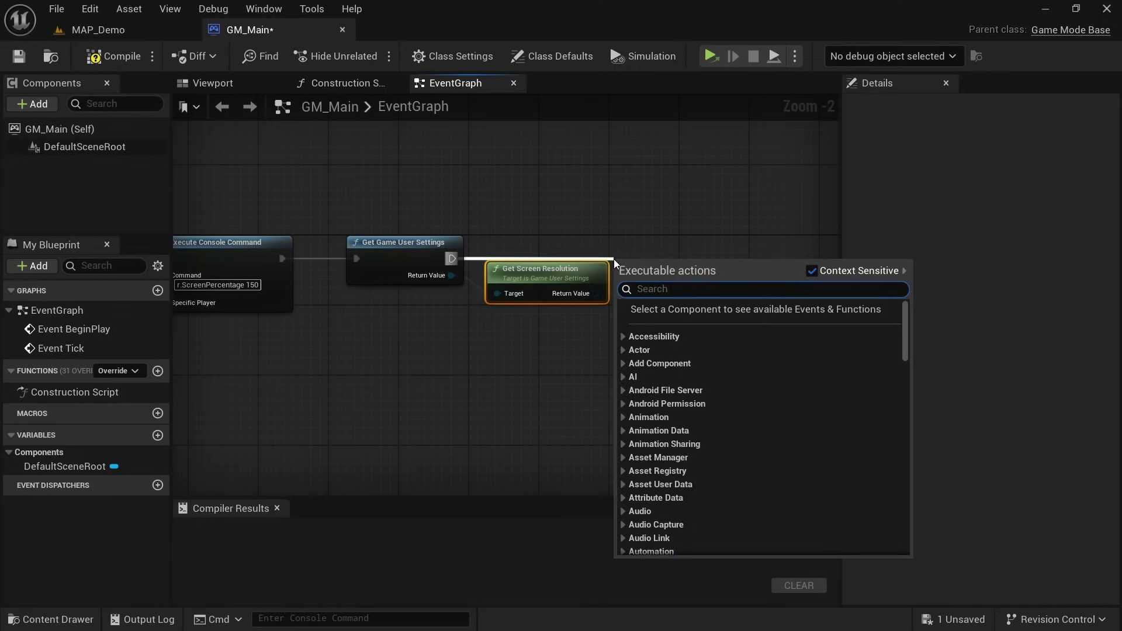
{"action": "type", "text": "print string"}
{"action": "key", "text": "Return"}
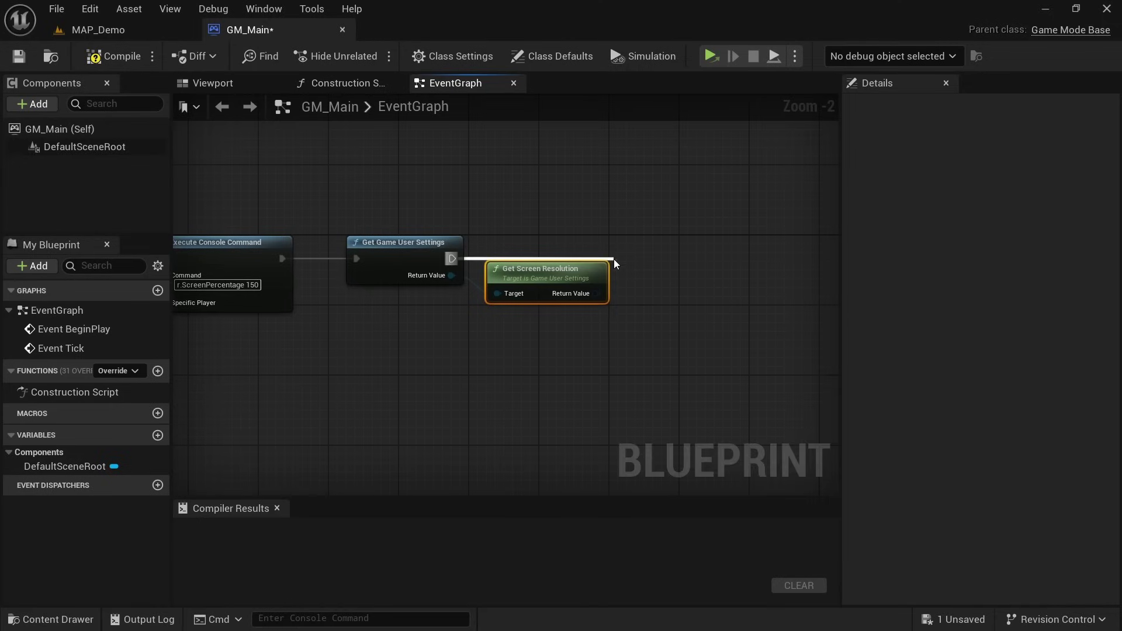
{"action": "left_click_drag", "start_coordinate": [652, 261], "coordinate": [719, 255]}
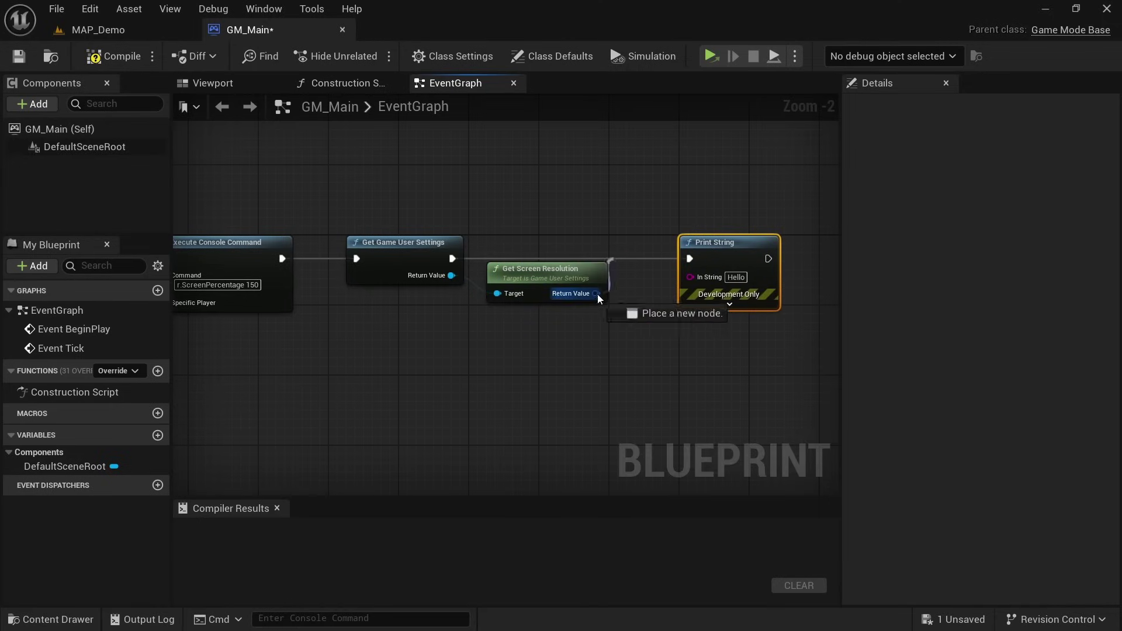
{"action": "left_click_drag", "start_coordinate": [597, 298], "coordinate": [702, 284]}
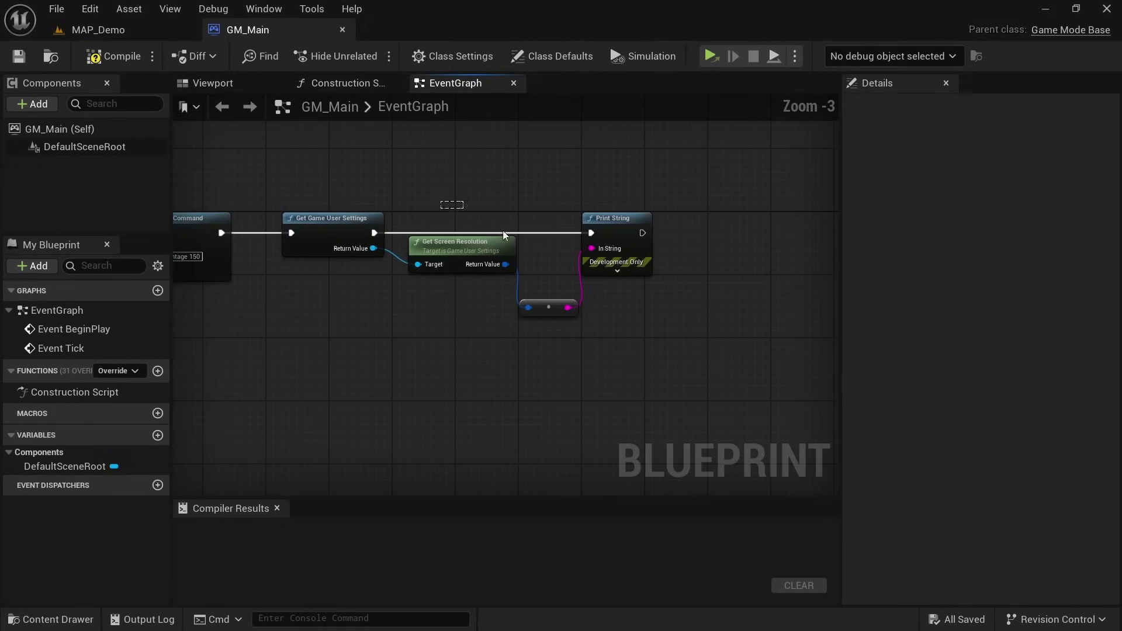
Move the Get Screen Resolution nodes away from Get Game User Settings and add a Set Screen Resolution node from its Return Value.
{"action": "left_click_drag", "start_coordinate": [474, 250], "coordinate": [741, 256]}
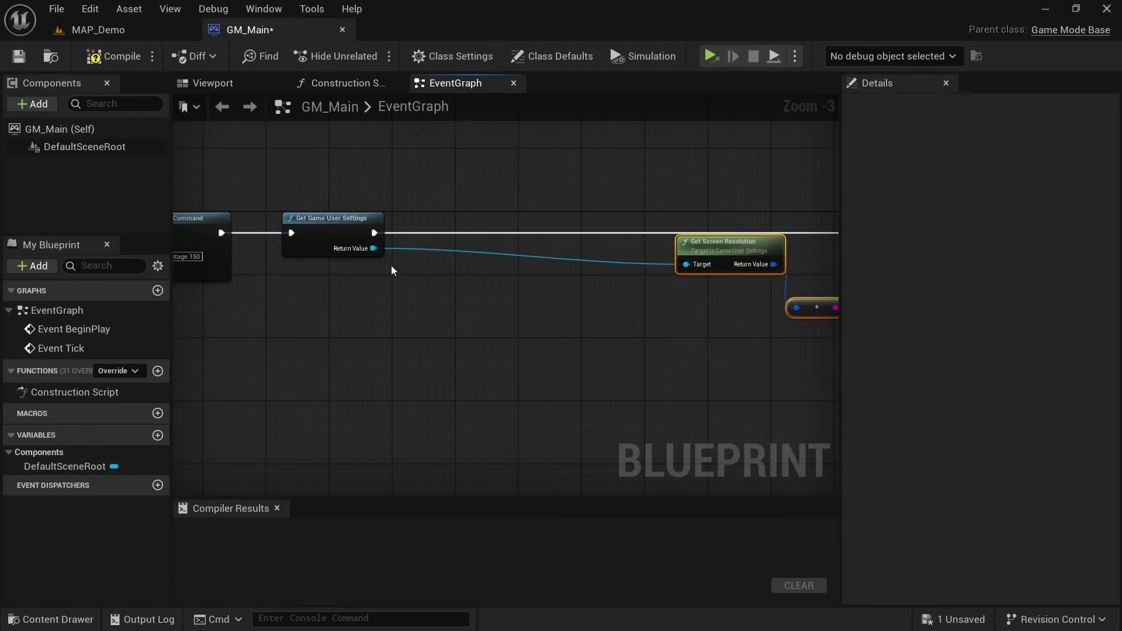
{"action": "left_click_drag", "start_coordinate": [373, 249], "coordinate": [418, 289]}
{"action": "type", "text": "set screen re"}
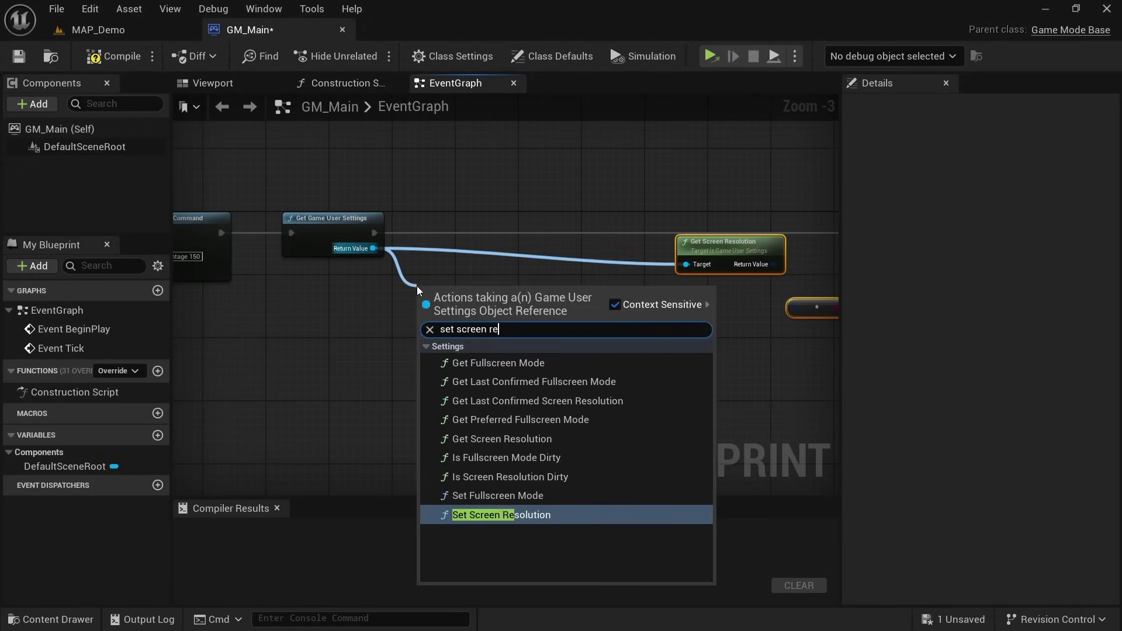
{"action": "type", "text": "so"}
{"action": "key", "text": "Return"}
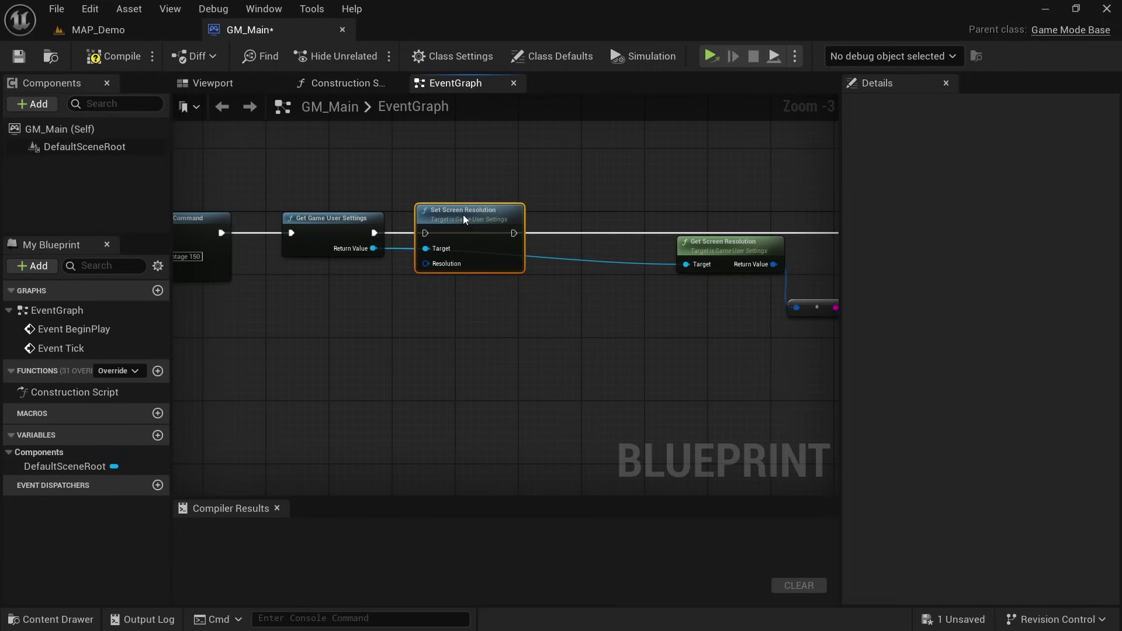
Wire Set Screen Resolution into the execution flow between Get Game User Settings and Print String, and place Get Screen Resolution lower in the graph.
{"action": "scroll", "coordinate": [410, 234], "scroll_direction": "up", "scroll_amount": 2}
{"action": "left_click_drag", "start_coordinate": [443, 235], "coordinate": [443, 235]}
{"action": "right_click_drag", "start_coordinate": [453, 238], "coordinate": [352, 227]}
{"action": "left_click_drag", "start_coordinate": [453, 226], "coordinate": [628, 225]}
{"action": "right_click_drag", "start_coordinate": [384, 324], "coordinate": [536, 314]}
{"action": "left_click_drag", "start_coordinate": [536, 315], "coordinate": [693, 251]}
{"action": "left_click_drag", "start_coordinate": [673, 243], "coordinate": [643, 323]}
{"action": "right_click_drag", "start_coordinate": [643, 323], "coordinate": [702, 305]}
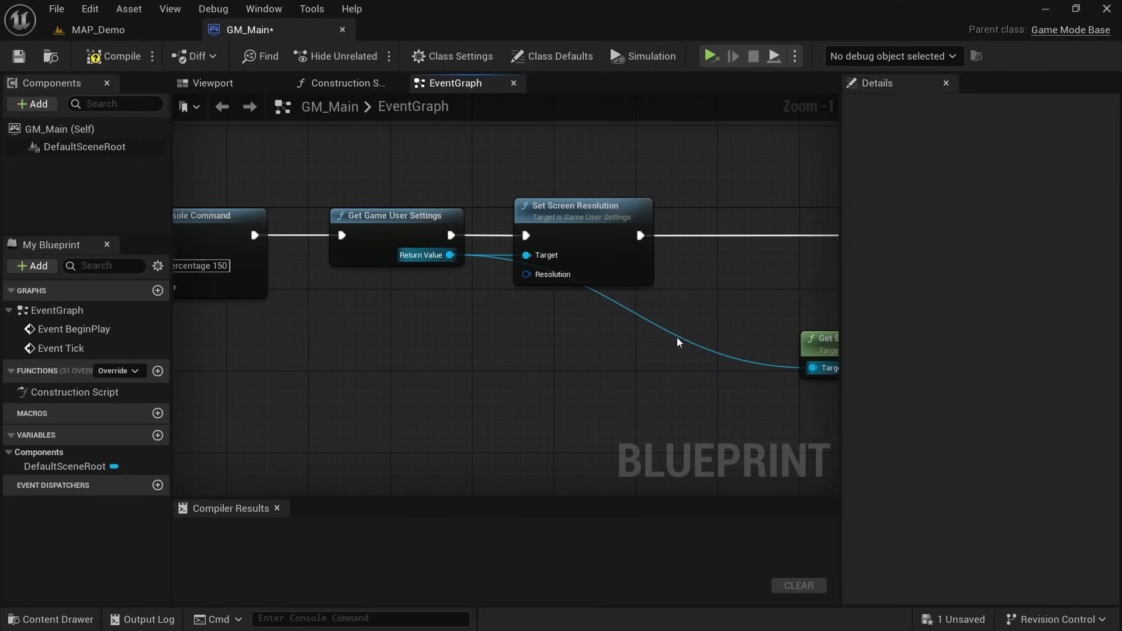
Feed Set Screen Resolution's Resolution input from a new Make Int Point node with X 1920 and Y 1080.
{"action": "left_click_drag", "start_coordinate": [528, 274], "coordinate": [354, 342]}
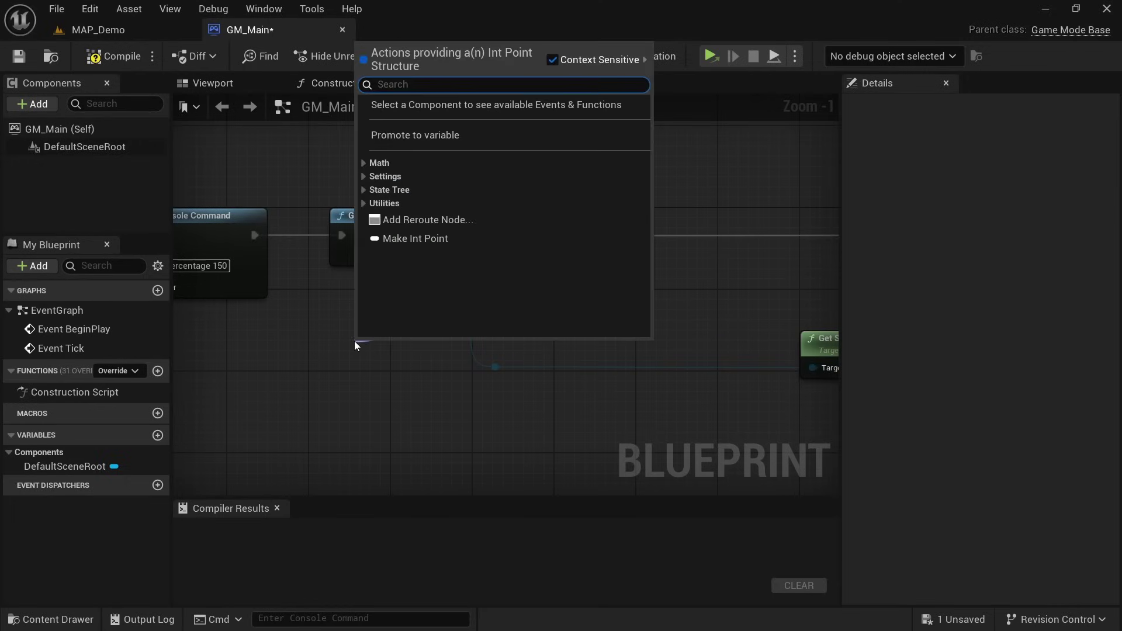
{"action": "left_click", "coordinate": [476, 243]}
{"action": "left_click", "coordinate": [375, 328]}
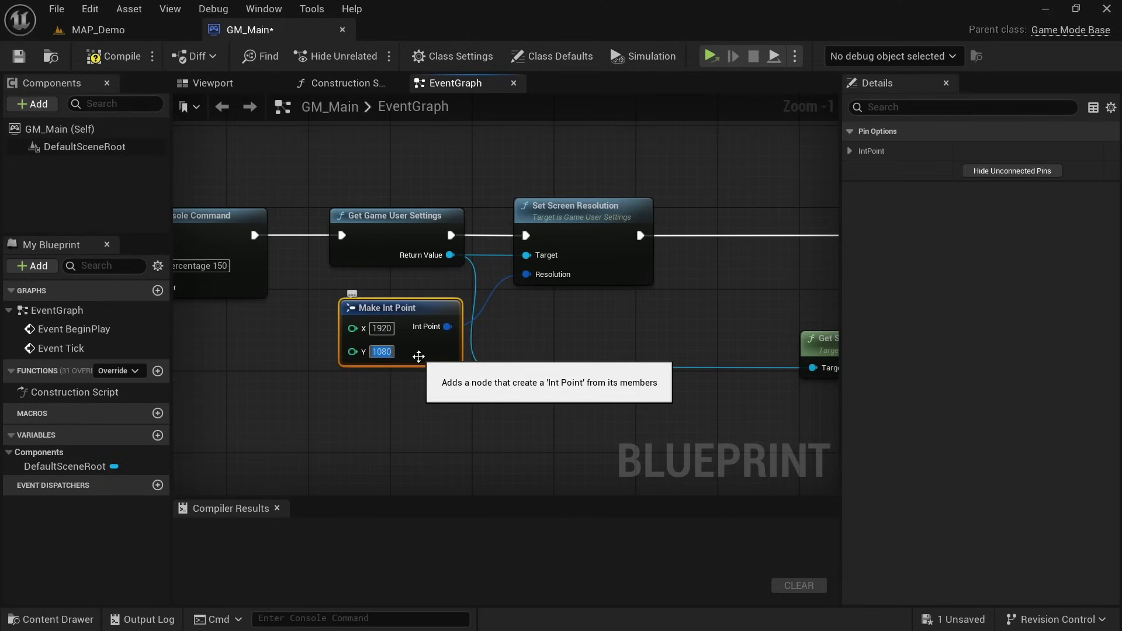
{"action": "left_click", "coordinate": [535, 348]}
{"action": "scroll", "coordinate": [581, 341], "scroll_direction": "down", "scroll_amount": 2}
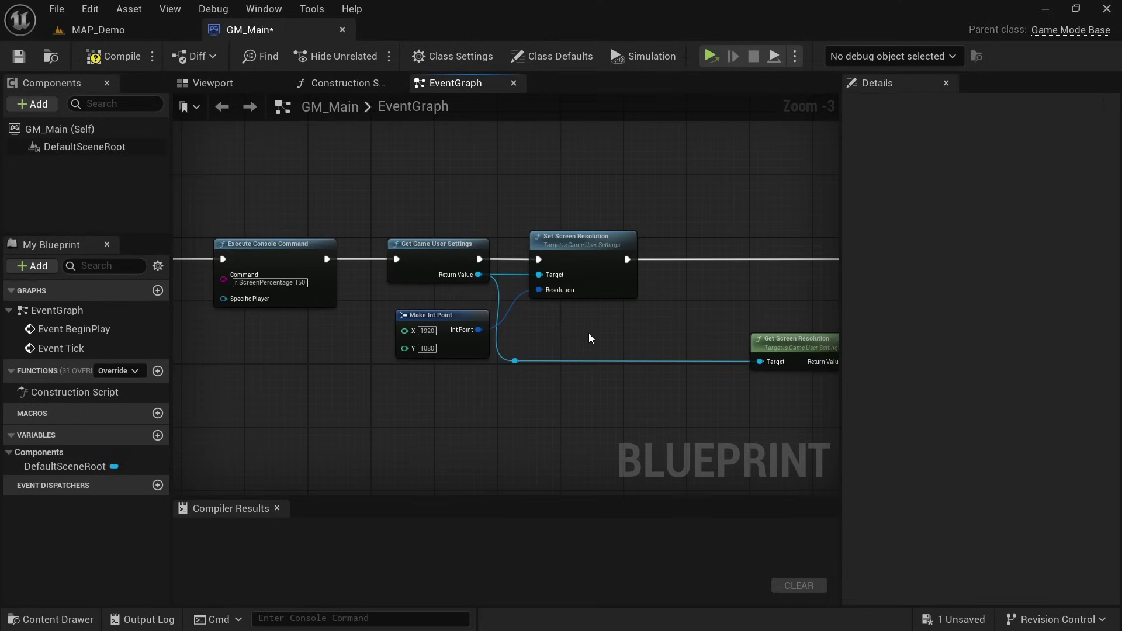
{"action": "scroll", "coordinate": [555, 327], "scroll_direction": "down", "scroll_amount": 2}
{"action": "scroll", "coordinate": [533, 313], "scroll_direction": "up", "scroll_amount": 3}
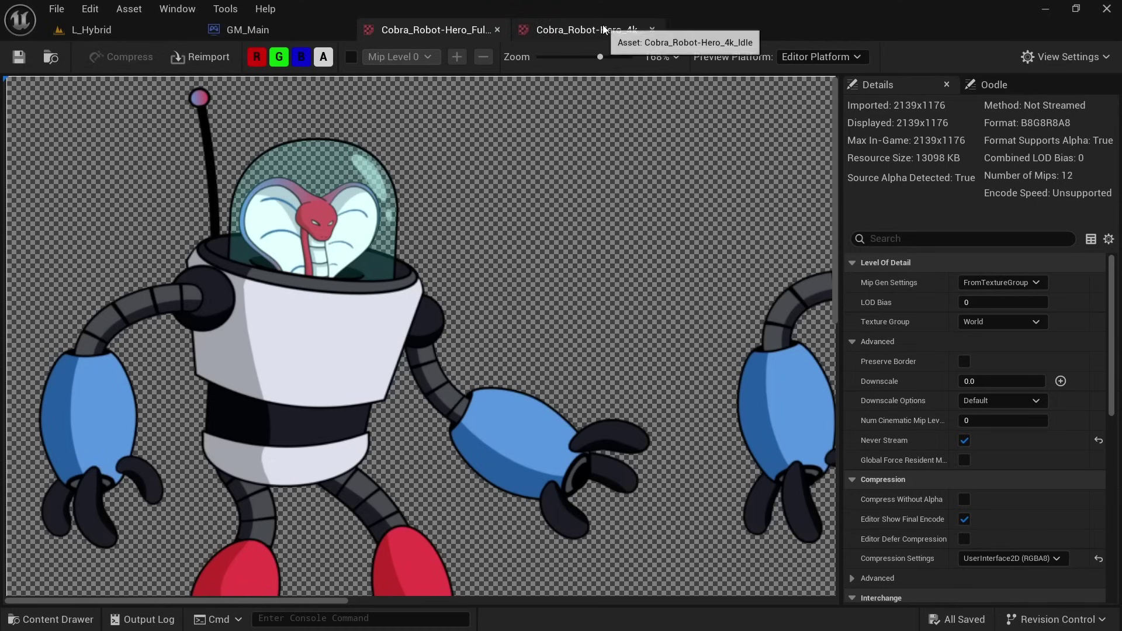
Compare the image dimensions and texture details of the Full HD and 4K Cobra Robot textures.
{"action": "left_click", "coordinate": [604, 29]}
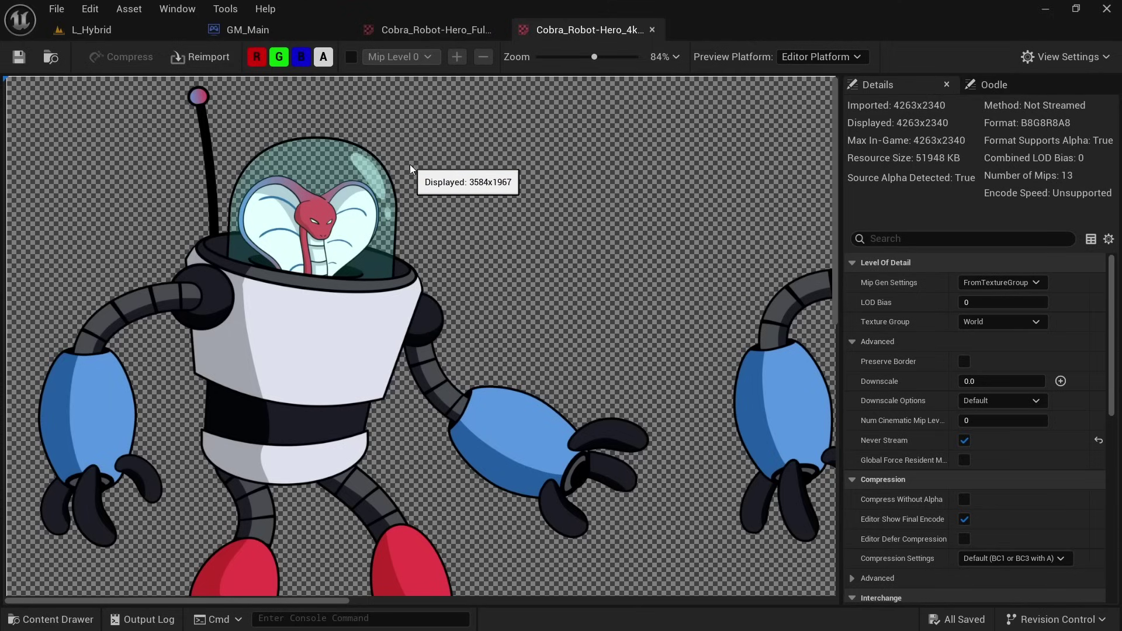
{"action": "left_click", "coordinate": [453, 24]}
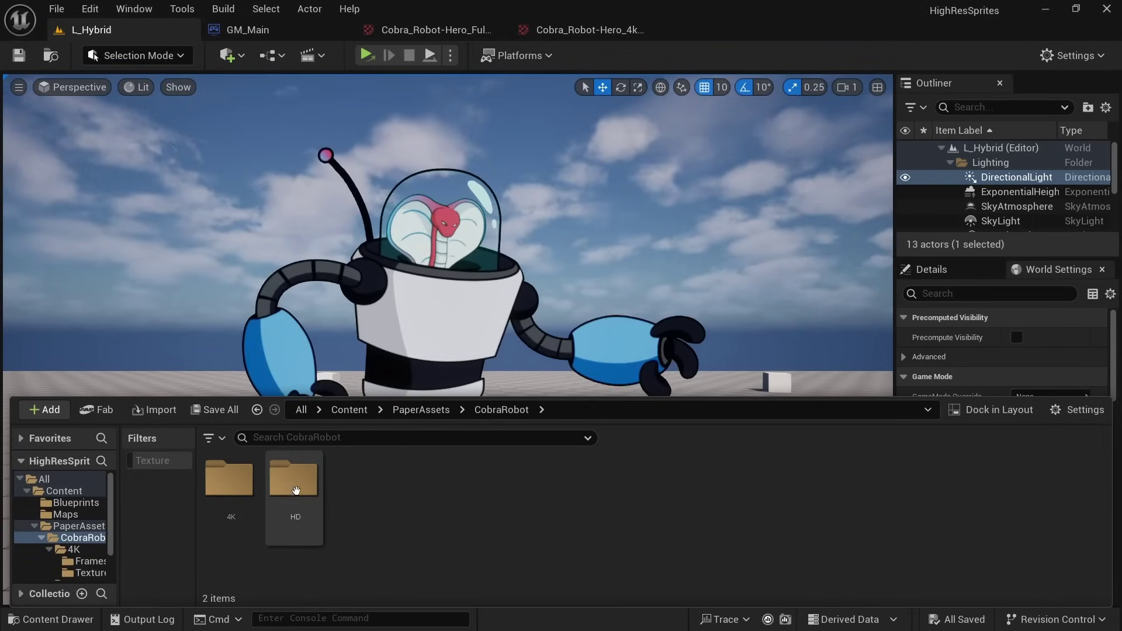
{"action": "left_click", "coordinate": [396, 31]}
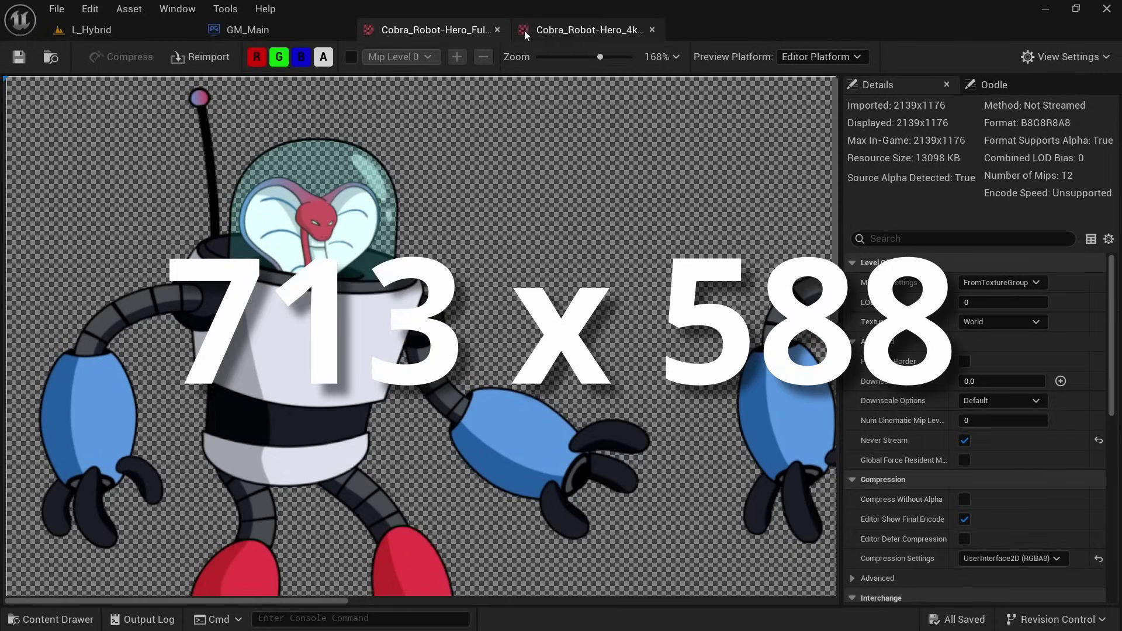
{"action": "left_click", "coordinate": [563, 30]}
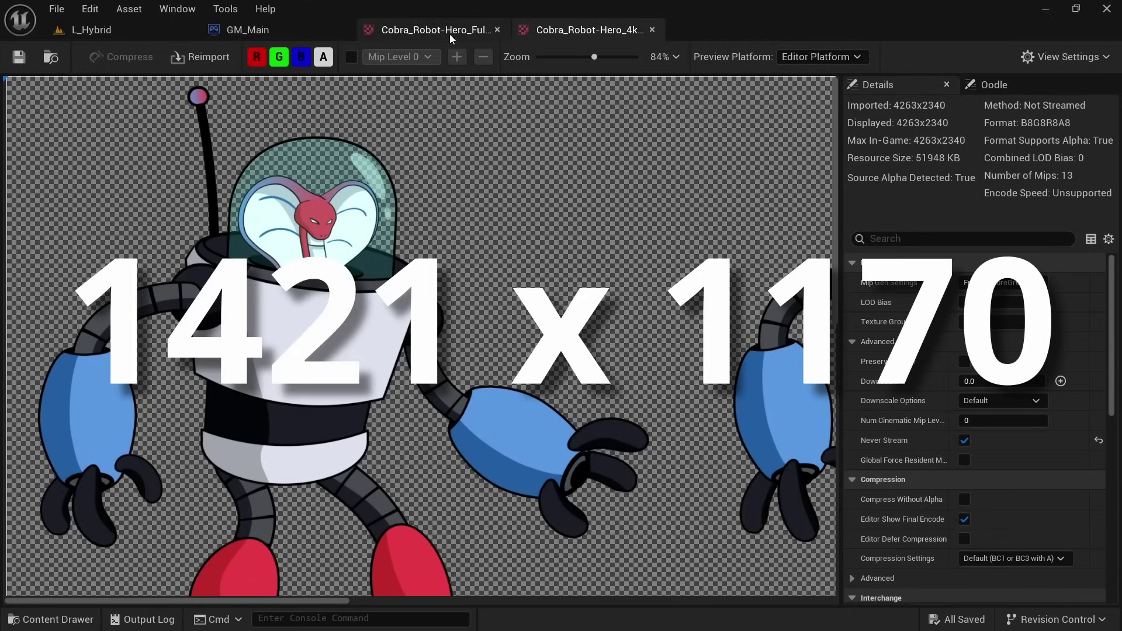
{"action": "left_click", "coordinate": [450, 32]}
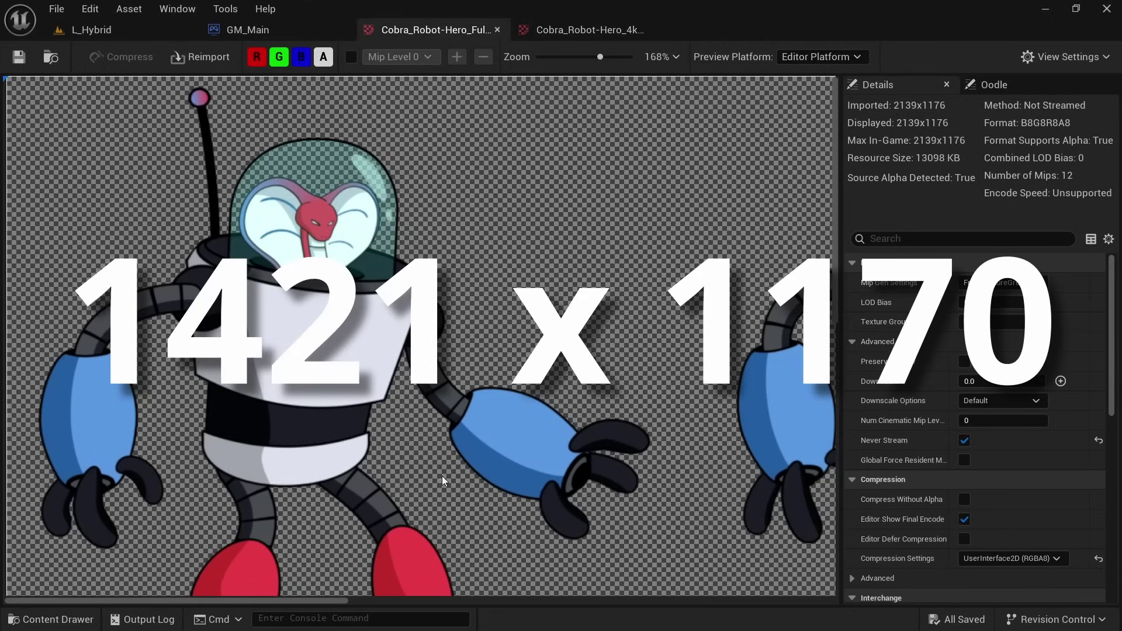
{"action": "left_click", "coordinate": [564, 30]}
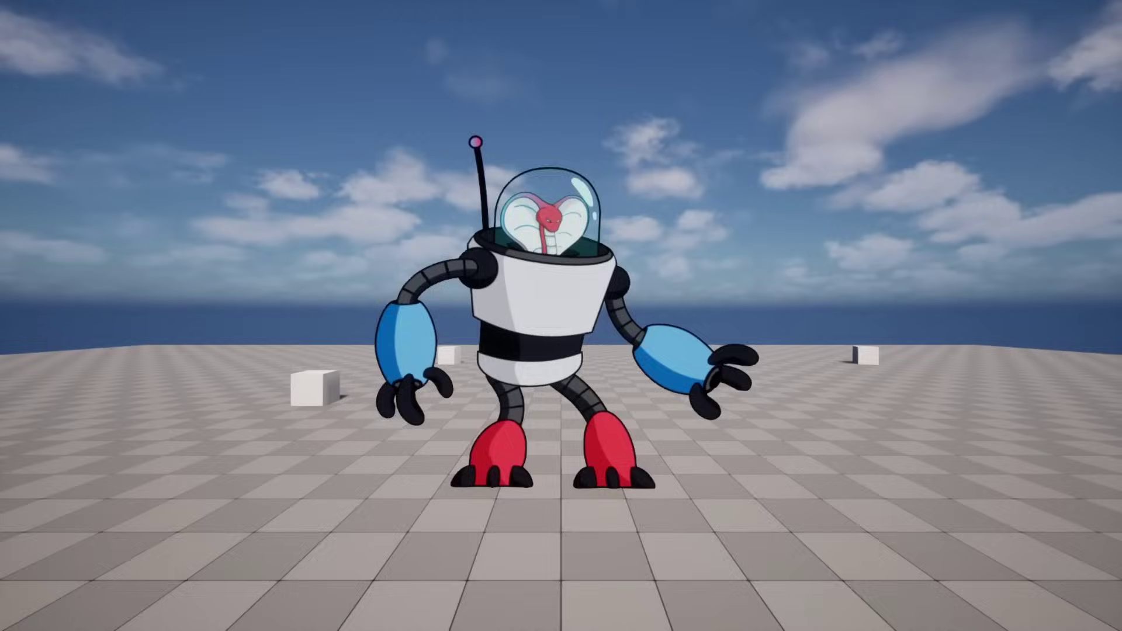
Examine the cobra robot sprite at several camera distances in the running game and in the BP_CobraRes viewport.
{"action": "scroll", "coordinate": [561, 316], "scroll_direction": "down", "scroll_amount": 3}
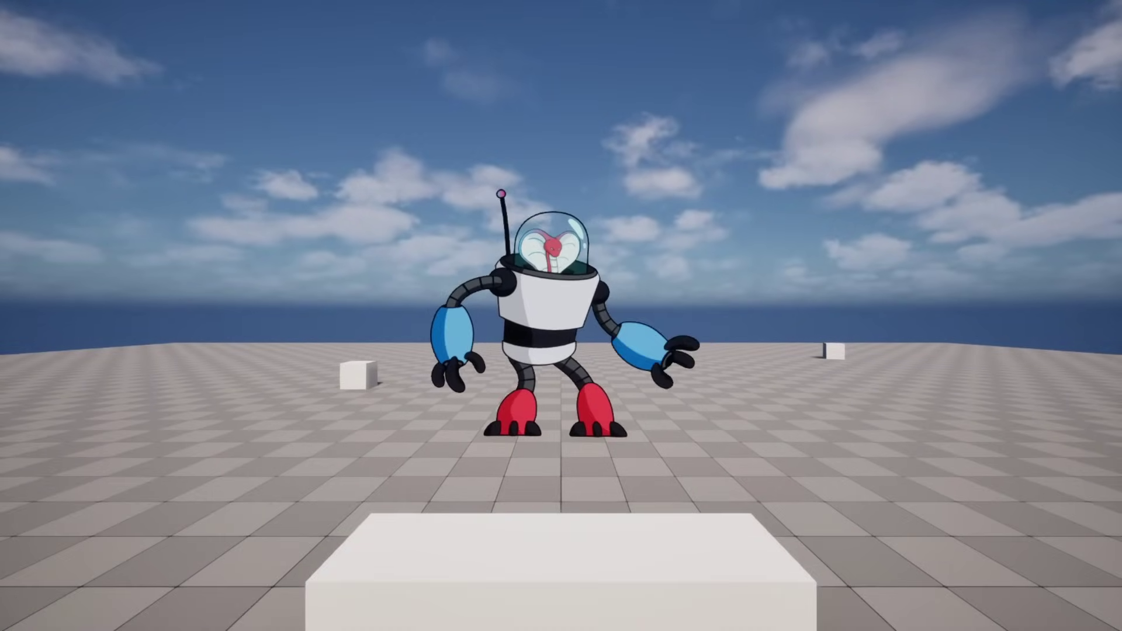
{"action": "scroll", "coordinate": [561, 316], "scroll_direction": "down", "scroll_amount": 2}
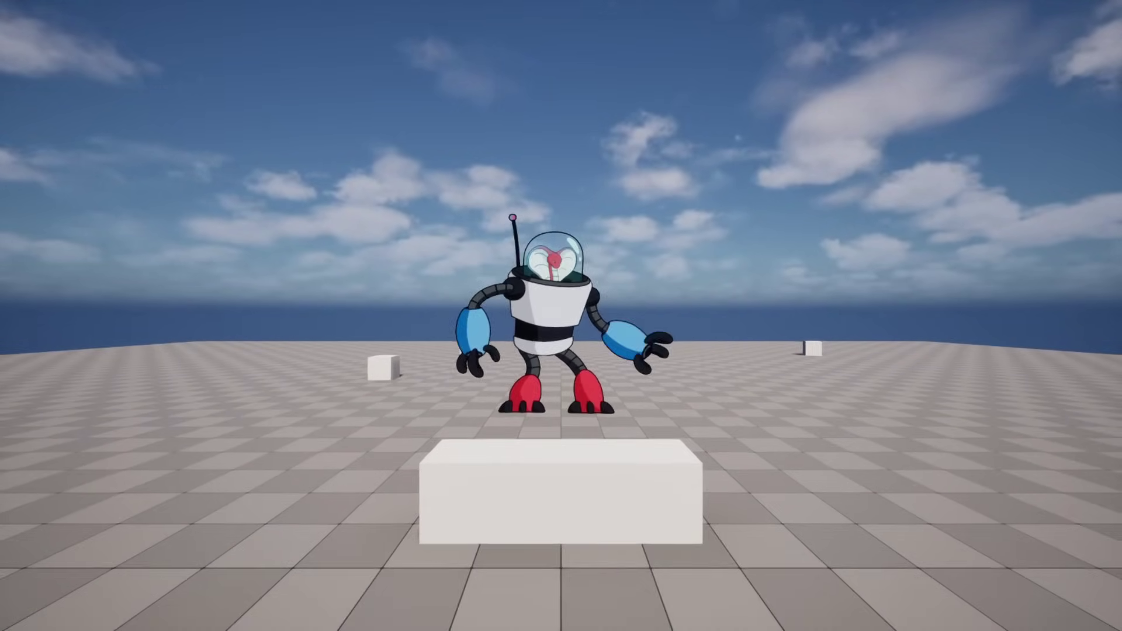
{"action": "scroll", "coordinate": [561, 315], "scroll_direction": "up", "scroll_amount": 4}
{"action": "scroll", "coordinate": [561, 316], "scroll_direction": "up", "scroll_amount": 1}
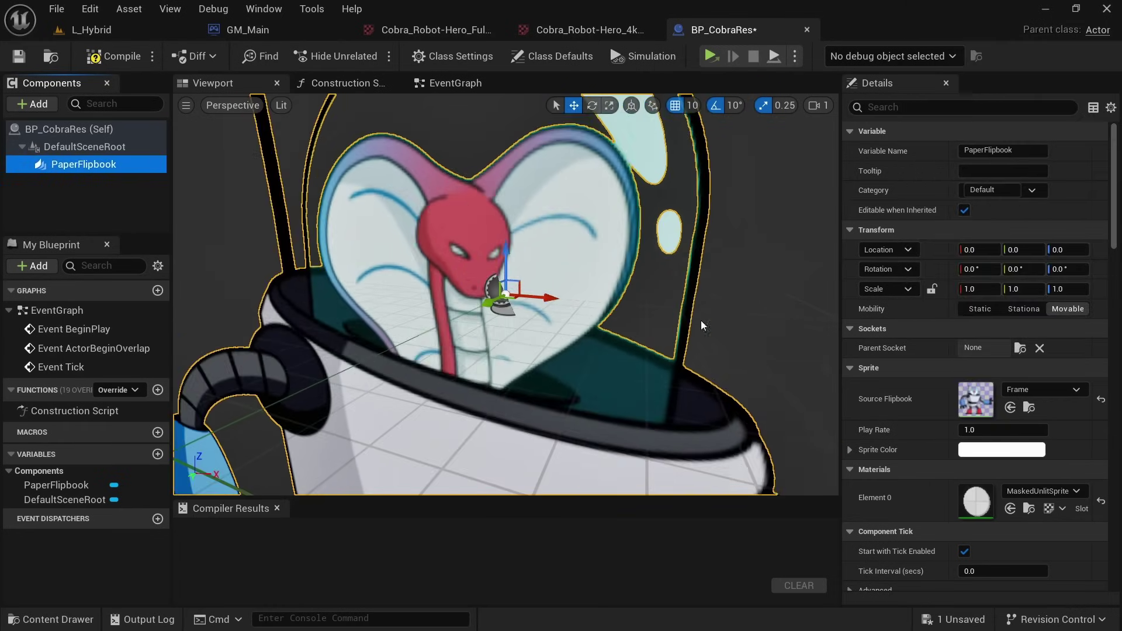
{"action": "scroll", "coordinate": [700, 320], "scroll_direction": "down", "scroll_amount": 5}
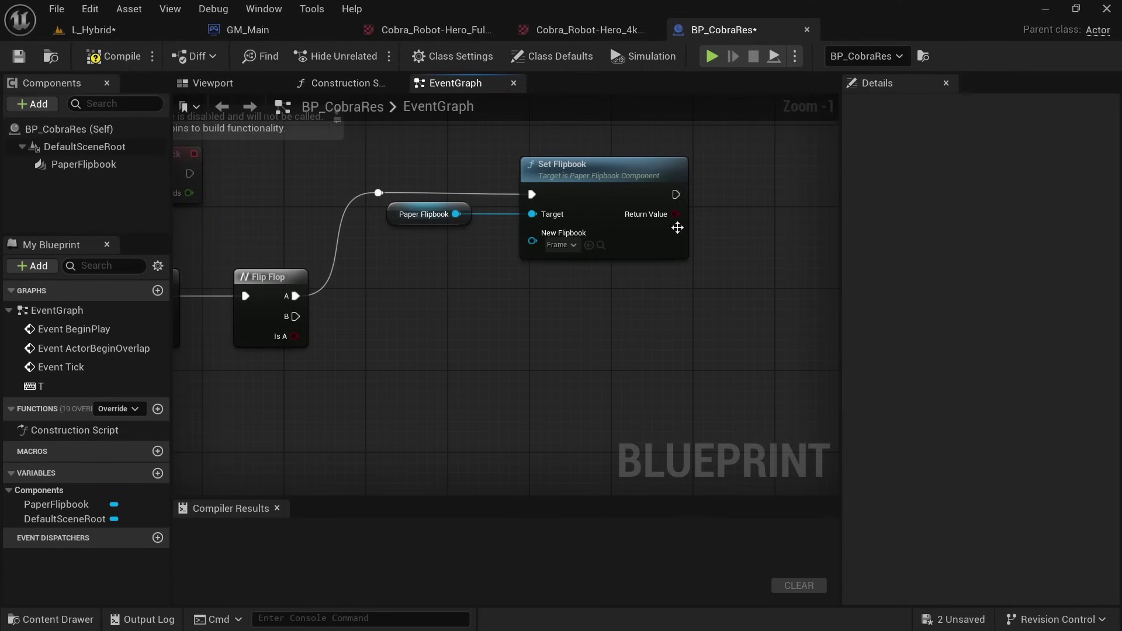
Add a Print String node after the Set Flipbook node in the BP_CobraRes event graph.
{"action": "left_click_drag", "start_coordinate": [677, 194], "coordinate": [750, 196]}
{"action": "type", "text": "print string"}
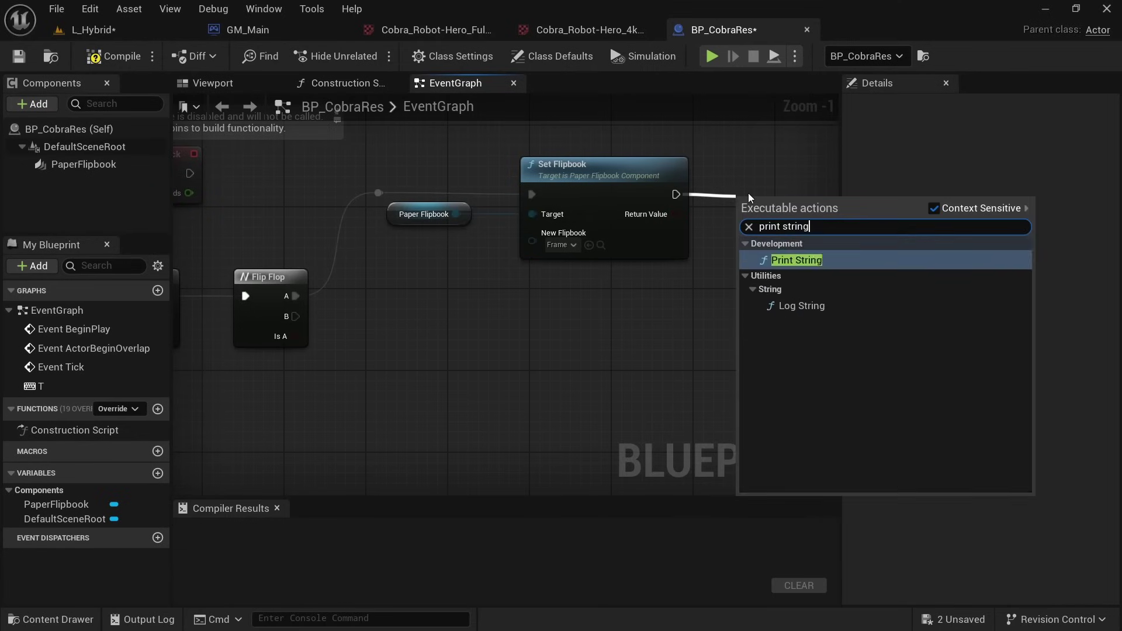
{"action": "left_click", "coordinate": [802, 258]}
{"action": "right_click_drag", "start_coordinate": [791, 204], "coordinate": [624, 220]}
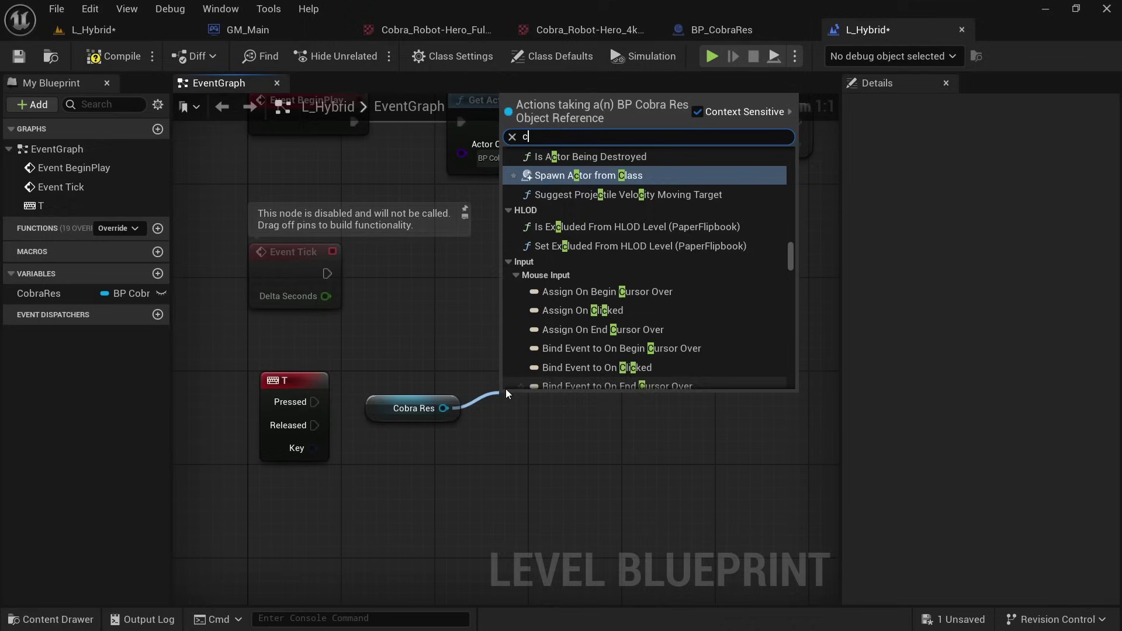
Search for "change" from the Cobra Res reference in the L_Hybrid Level Blueprint and add the matching function call.
{"action": "type", "text": "change"}
{"action": "left_click", "coordinate": [562, 168]}
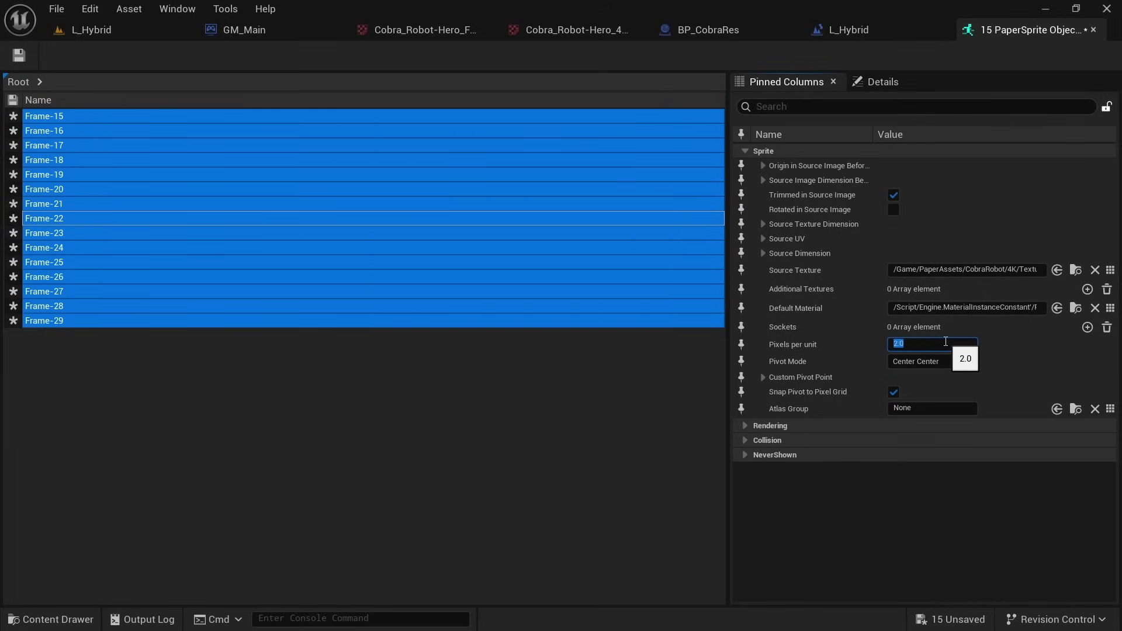
Set Pixels per unit to 2.0 for the Frame-15 to Frame-29 sprites and save them.
{"action": "key", "text": "ctrl+s"}
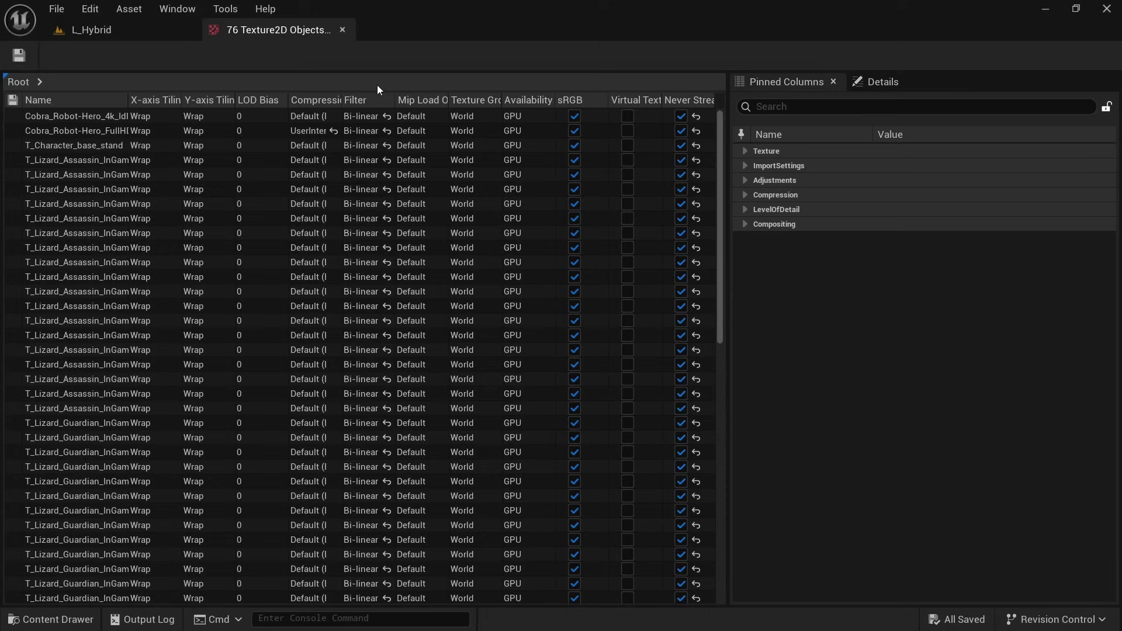
Select all textures listed in the Property Matrix.
{"action": "left_click", "coordinate": [104, 174]}
{"action": "key", "text": "ctrl+a"}
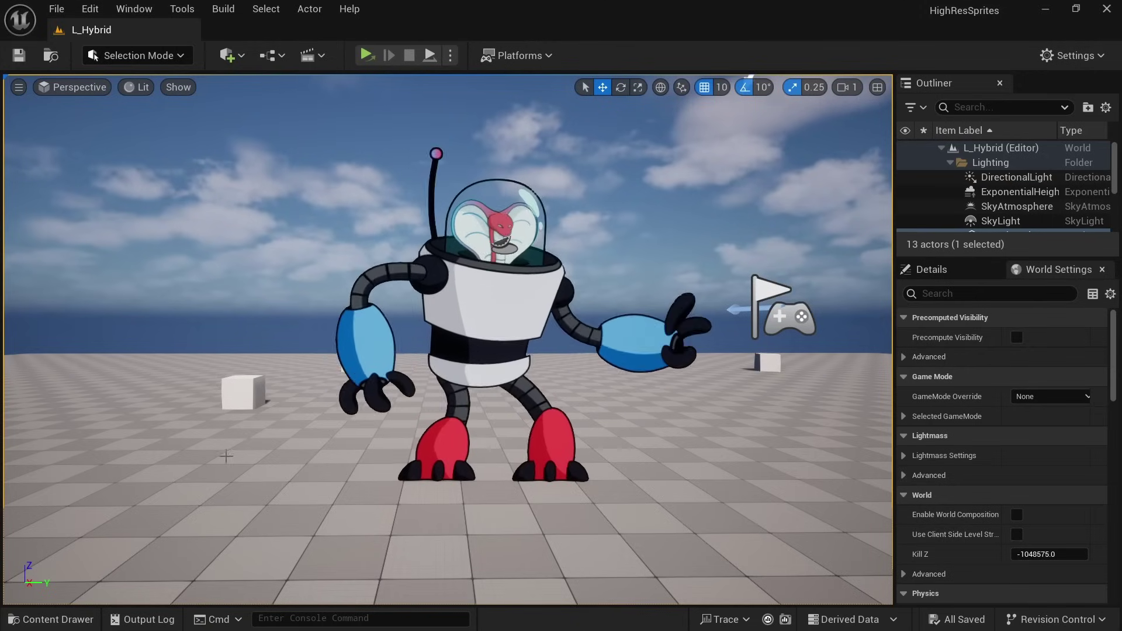
Reset the asset browser's filters and add a Texture filter.
{"action": "left_click", "coordinate": [51, 620]}
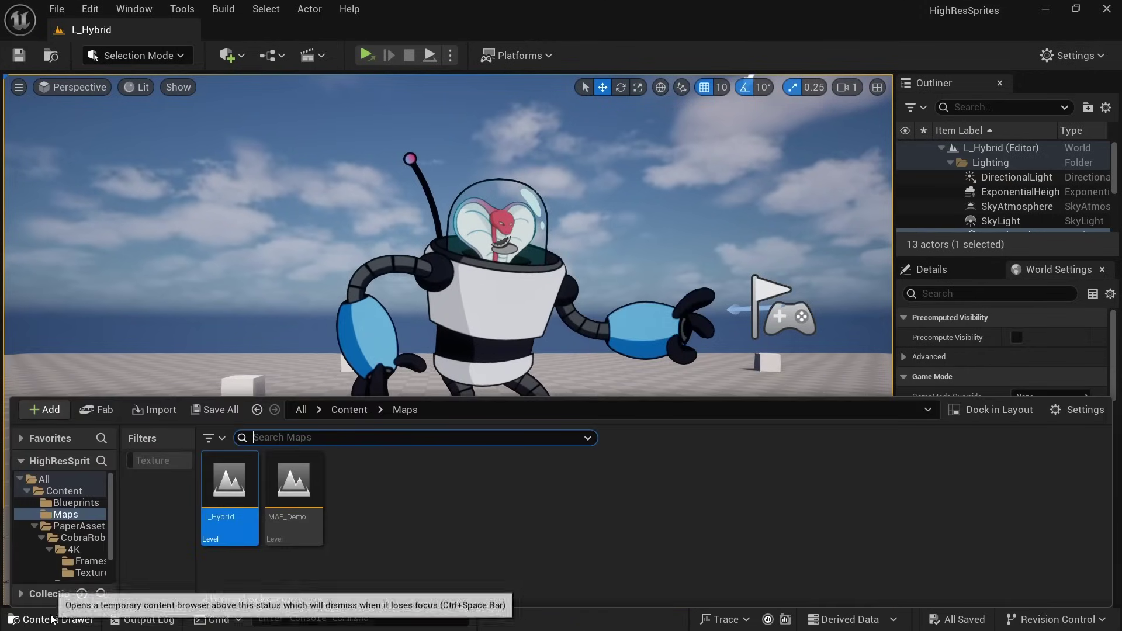
{"action": "left_click", "coordinate": [212, 438]}
{"action": "left_click", "coordinate": [310, 159]}
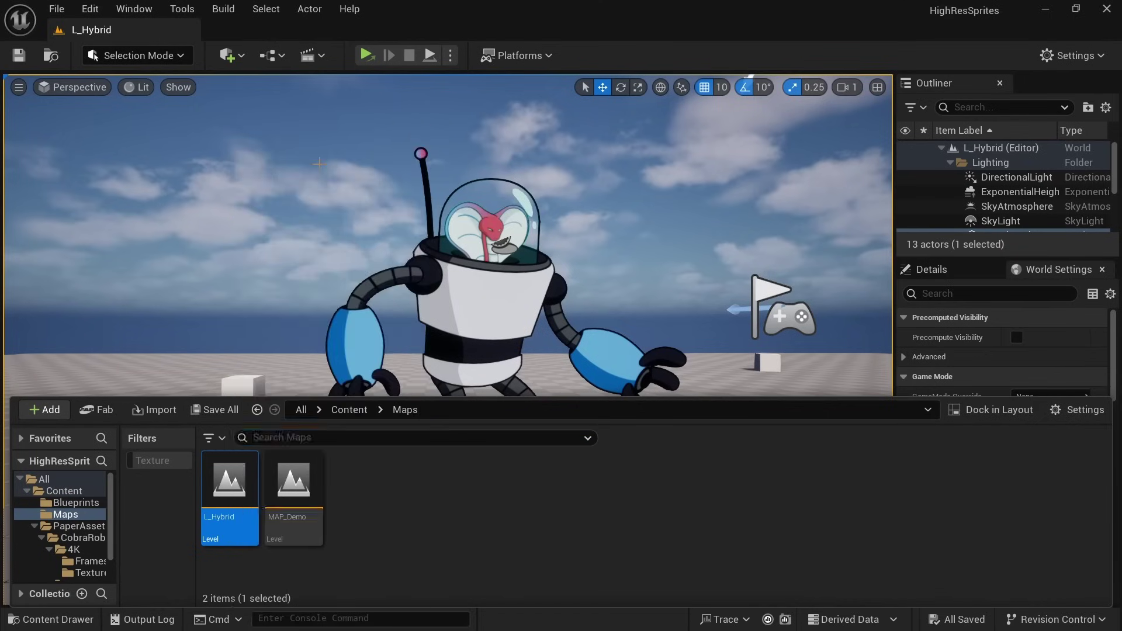
{"action": "left_click", "coordinate": [142, 439]}
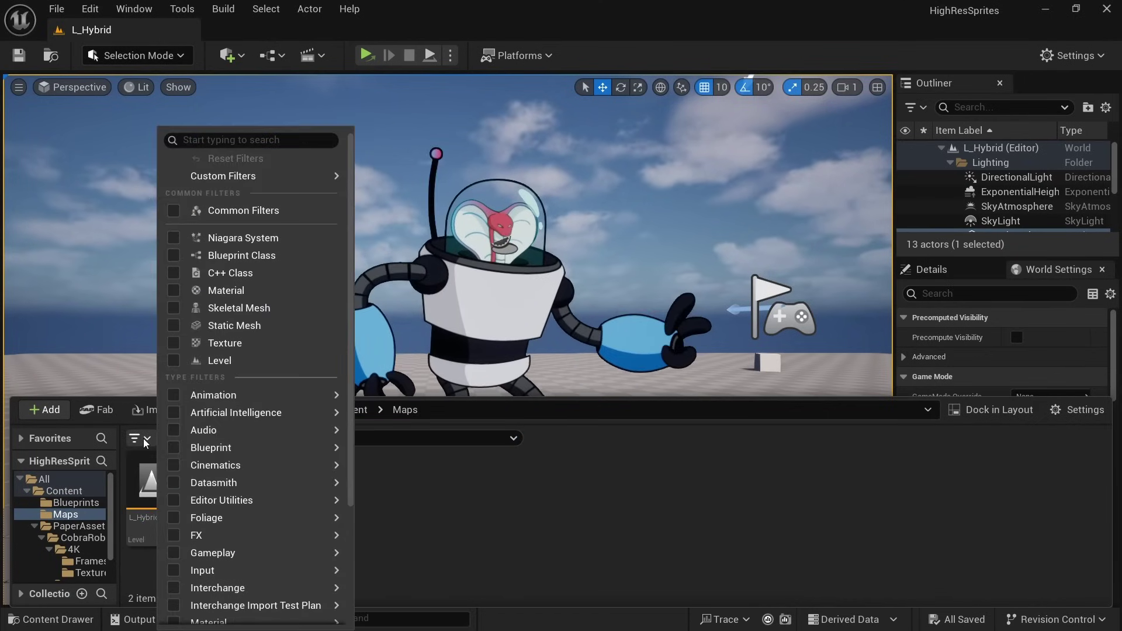
{"action": "left_click", "coordinate": [178, 344]}
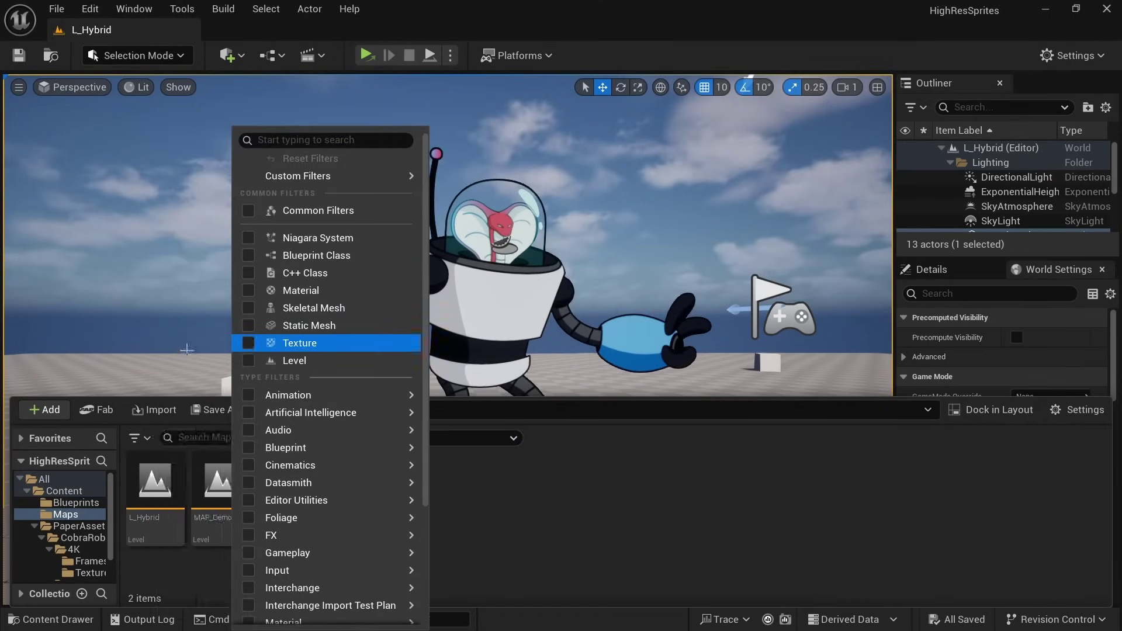
Show only the texture assets contained in the PaperAssets folder.
{"action": "left_click", "coordinate": [166, 465]}
{"action": "left_click", "coordinate": [166, 464]}
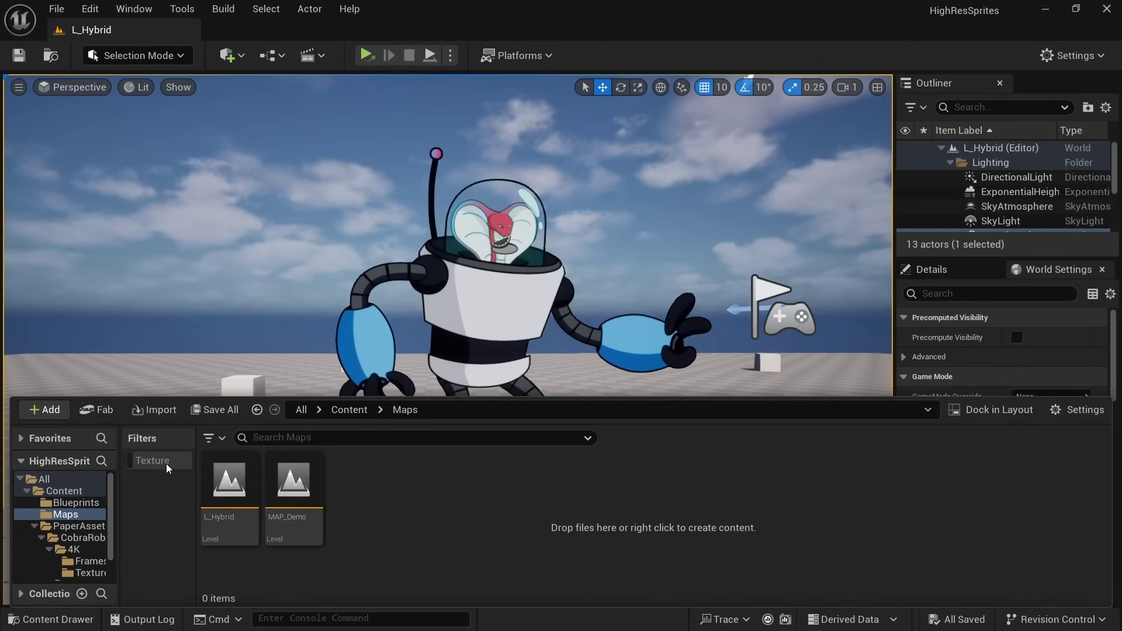
{"action": "left_click", "coordinate": [166, 464]}
{"action": "left_click", "coordinate": [166, 464]}
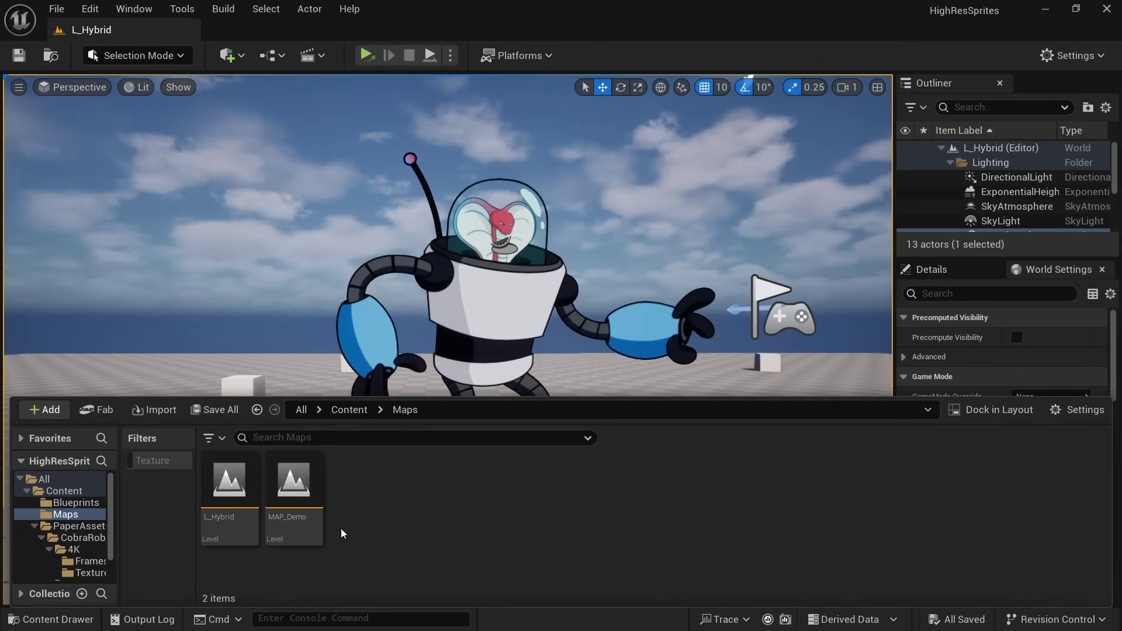
{"action": "left_click", "coordinate": [81, 527]}
{"action": "left_click", "coordinate": [159, 463]}
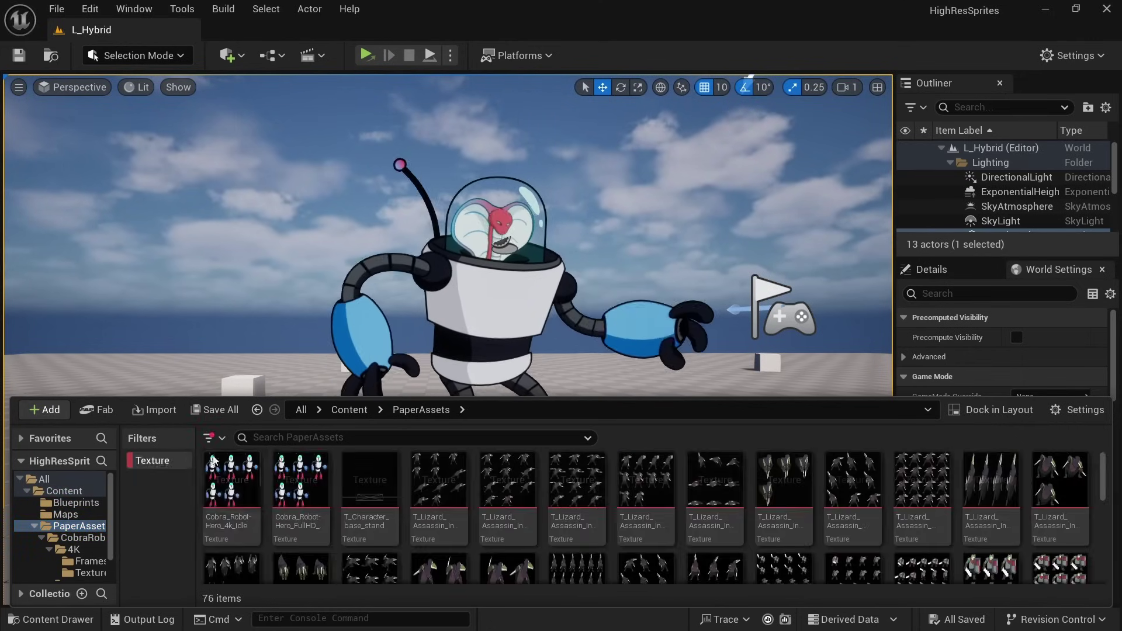
Select all textures in PaperAssets and open the selection in the Property Matrix, accepting the loading of many assets.
{"action": "scroll", "coordinate": [605, 511], "scroll_direction": "down", "scroll_amount": 2}
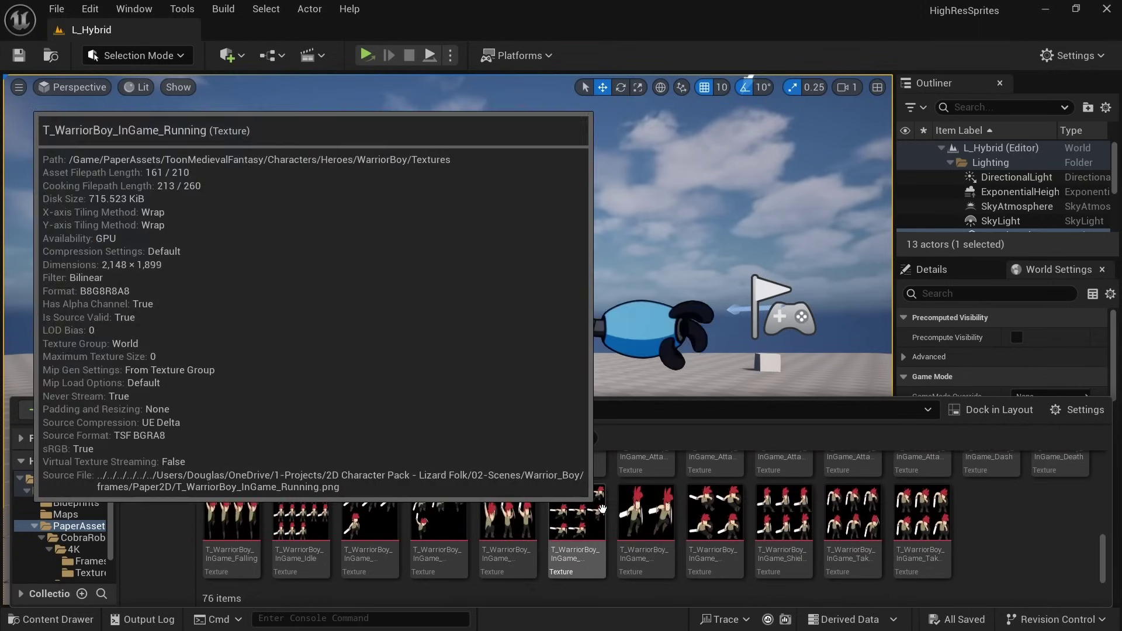
{"action": "scroll", "coordinate": [601, 509], "scroll_direction": "up", "scroll_amount": 10}
{"action": "left_click", "coordinate": [514, 507]}
{"action": "left_click", "coordinate": [249, 480]}
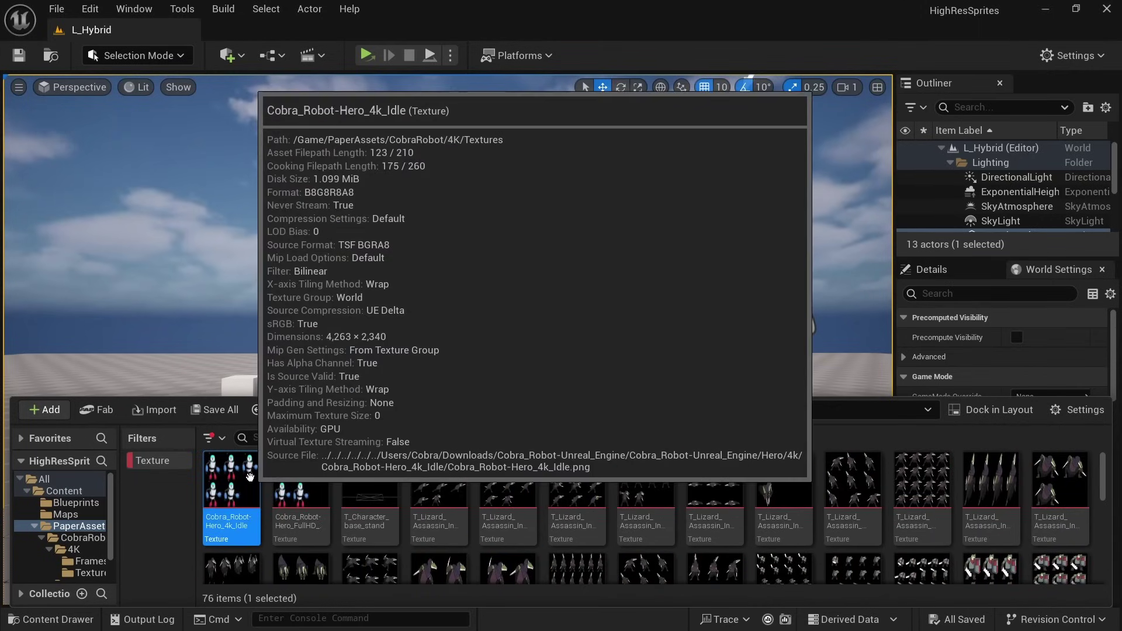
{"action": "key", "text": "ctrl+a"}
{"action": "right_click", "coordinate": [237, 475]}
{"action": "mouse_move", "coordinate": [450, 482]}
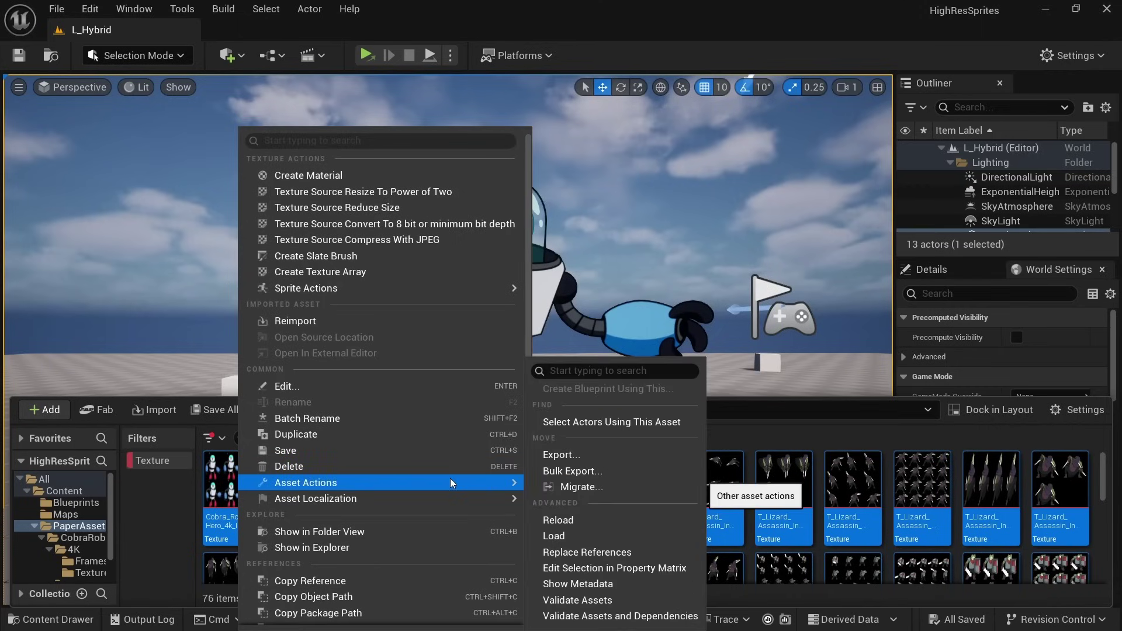
{"action": "left_click", "coordinate": [649, 569]}
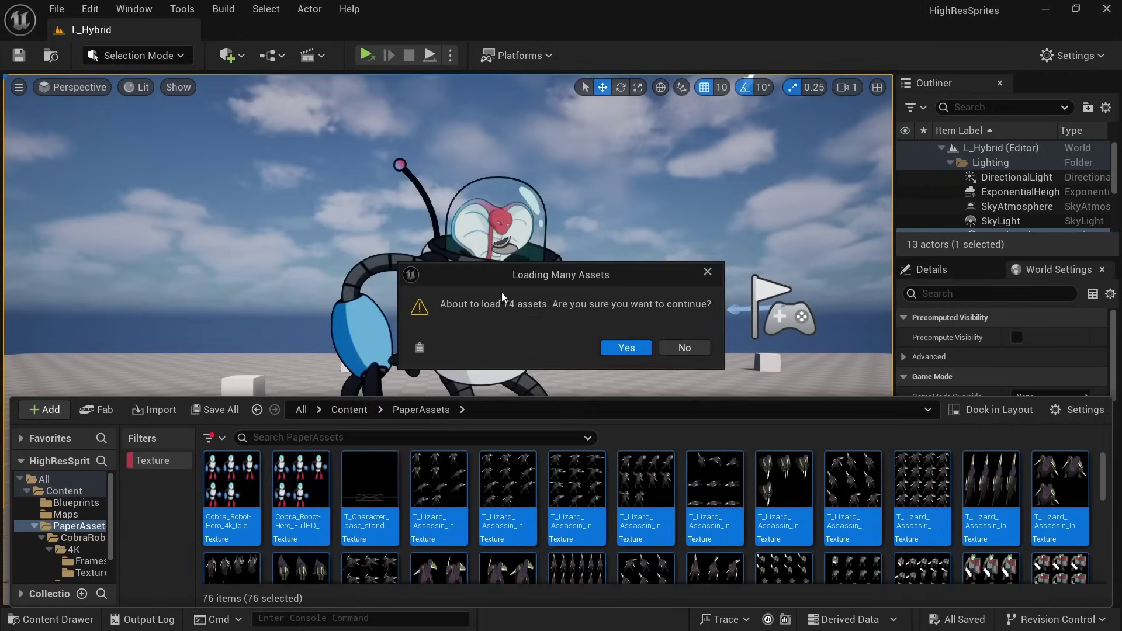
{"action": "key", "text": "Return"}
Enable Never Stream for all textures in the Property Matrix and save them.
{"action": "left_click", "coordinate": [104, 170]}
{"action": "key", "text": "ctrl+a"}
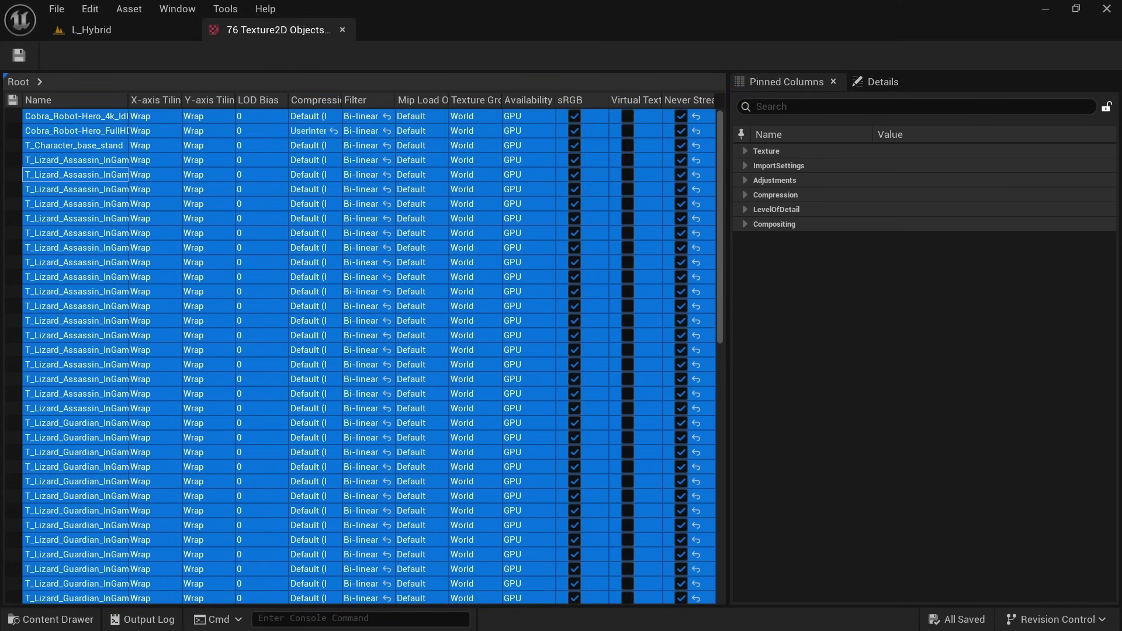
{"action": "left_click", "coordinate": [859, 110]}
{"action": "type", "text": "never stream"}
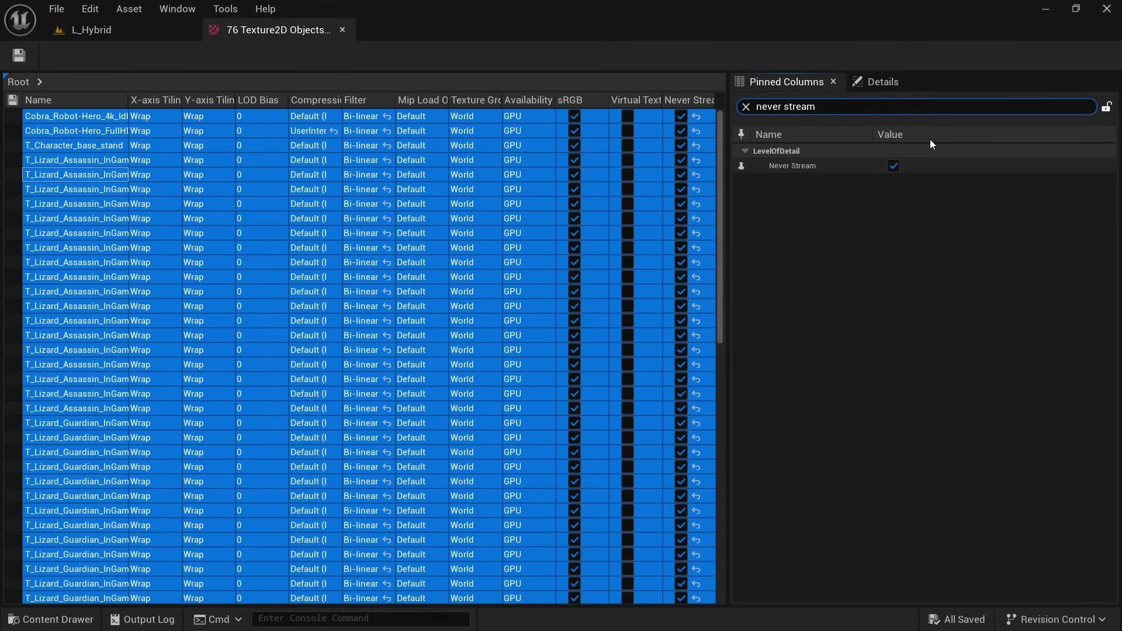
{"action": "left_click", "coordinate": [894, 169]}
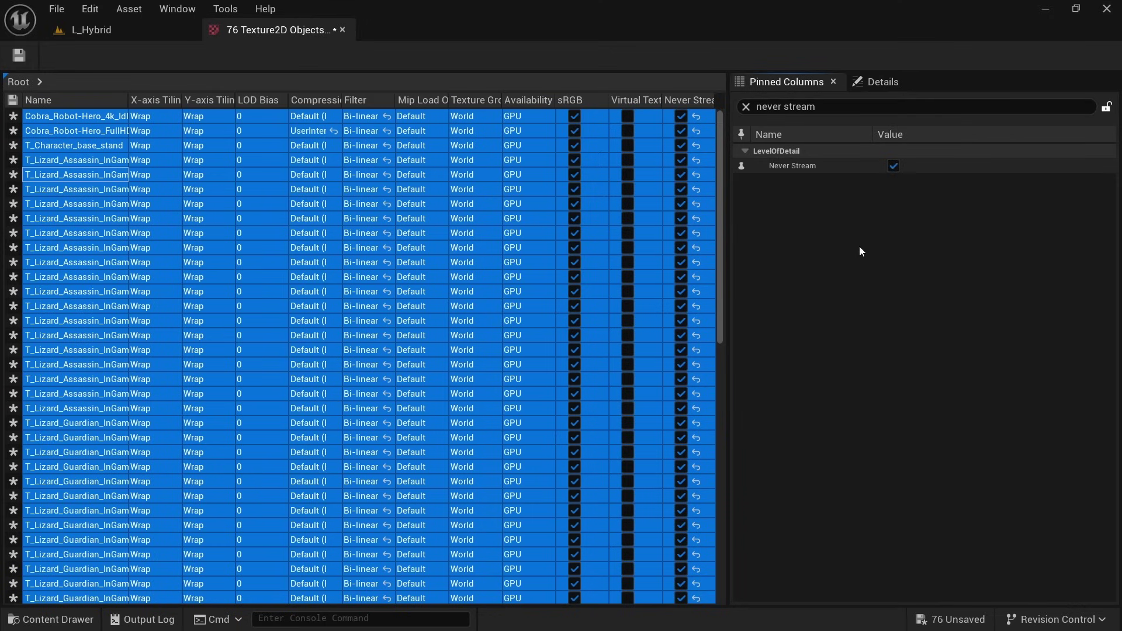
{"action": "key", "text": "ctrl+s"}
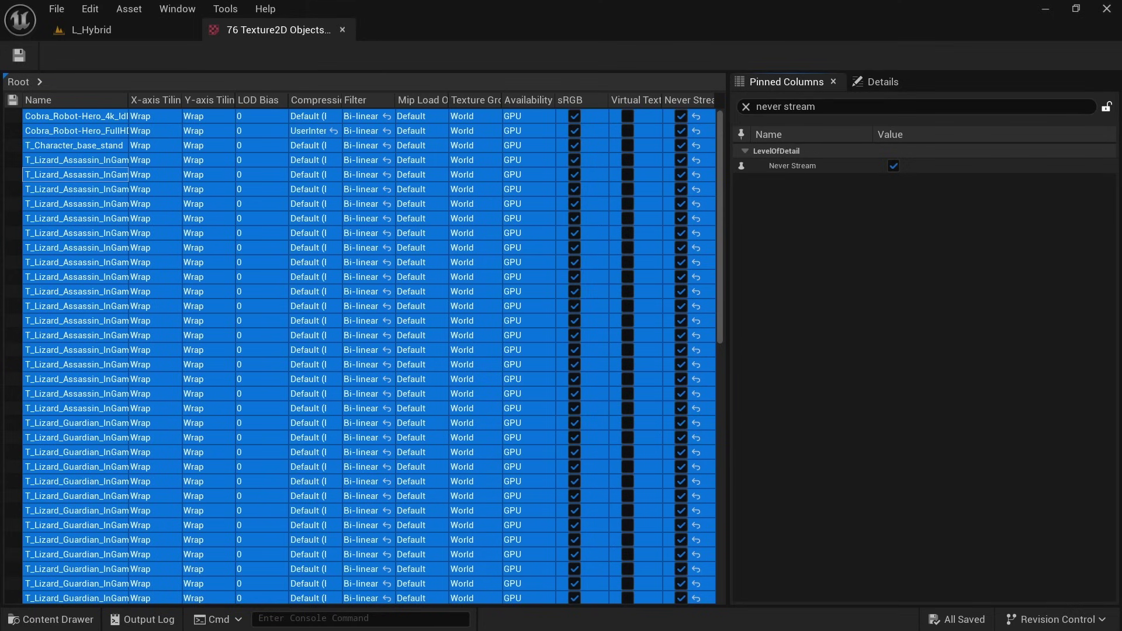
Search the Property Matrix for the compression properties and view the available Compression Settings options for the selected textures.
{"action": "key", "text": "ctrl+f"}
{"action": "type", "text": "compression"}
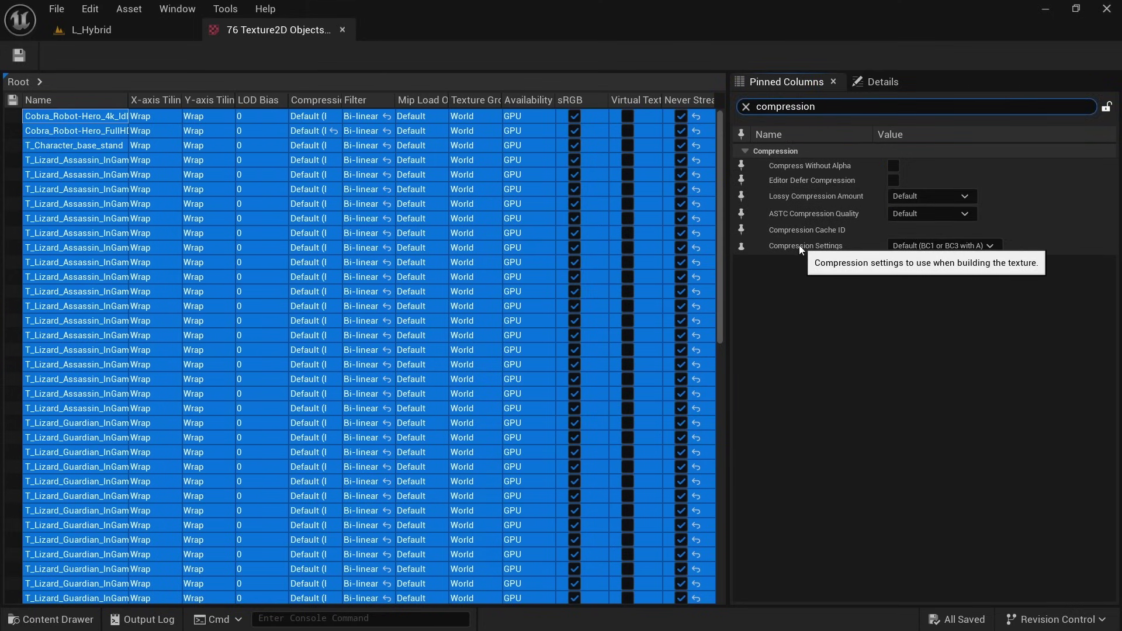
{"action": "left_click", "coordinate": [991, 245]}
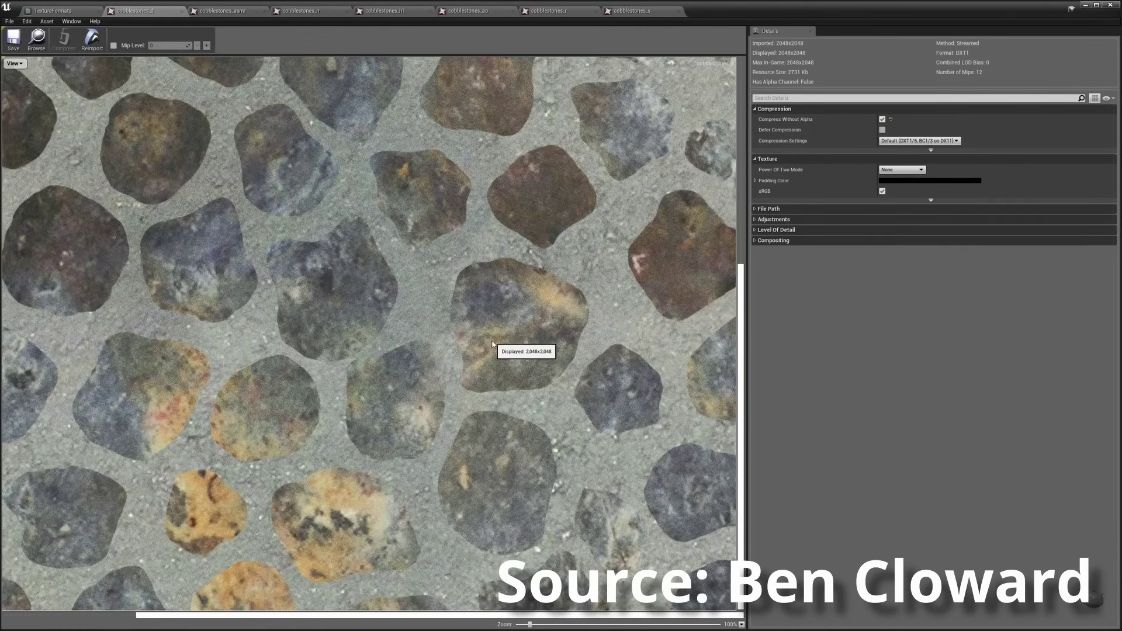
{"action": "scroll", "coordinate": [492, 344], "scroll_direction": "down", "scroll_amount": 2}
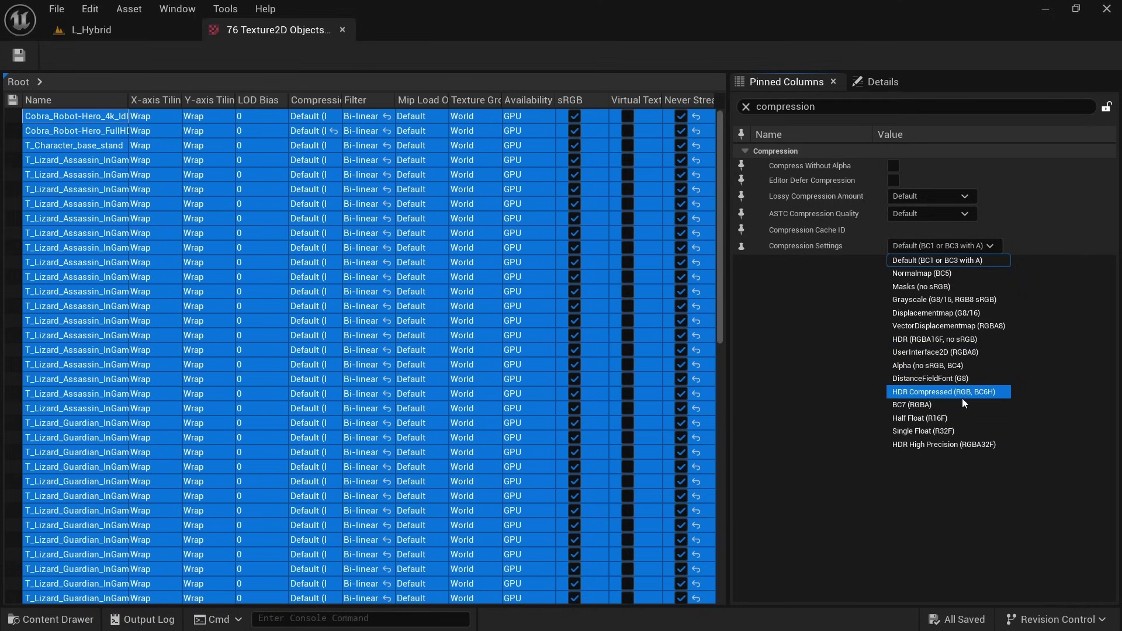
Open the Cobra_Robot-Hero textures, set the full-HD version's Compression Settings to UserInterface2D (RGBA8) and save it.
{"action": "left_click", "coordinate": [51, 619]}
{"action": "double_click", "coordinate": [263, 457]}
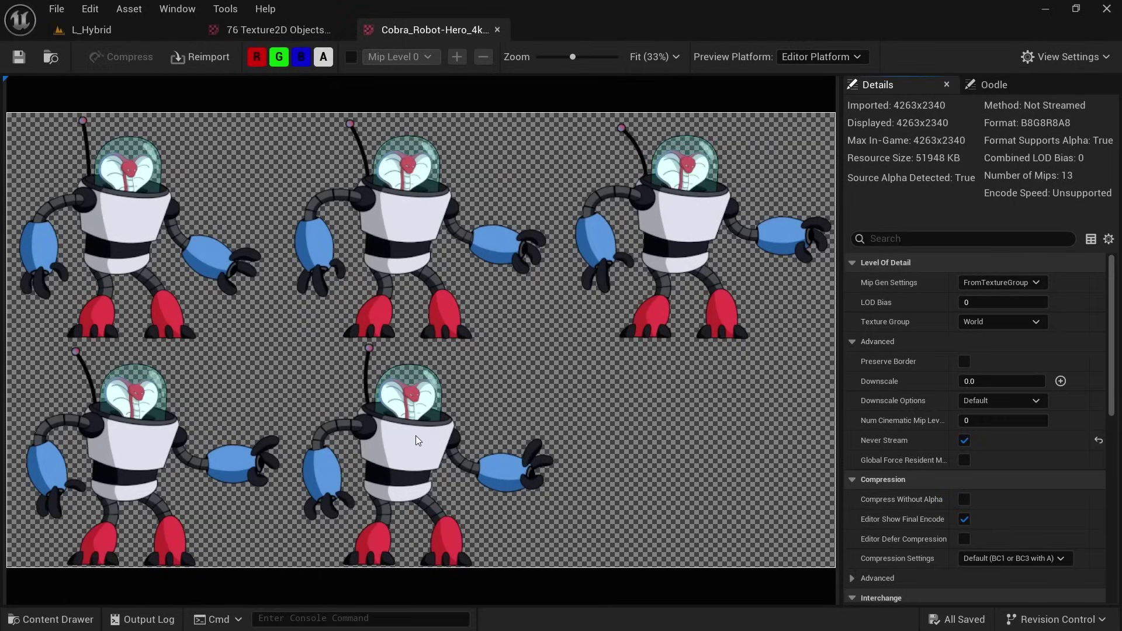
{"action": "scroll", "coordinate": [261, 201], "scroll_direction": "up", "scroll_amount": 5}
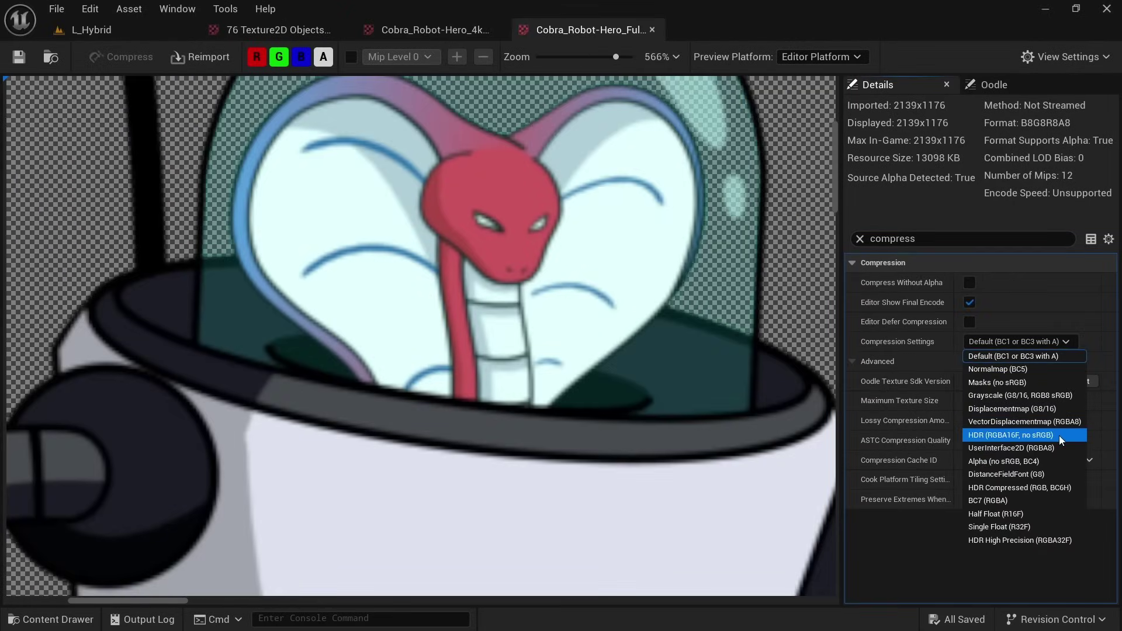
{"action": "left_click", "coordinate": [1060, 446]}
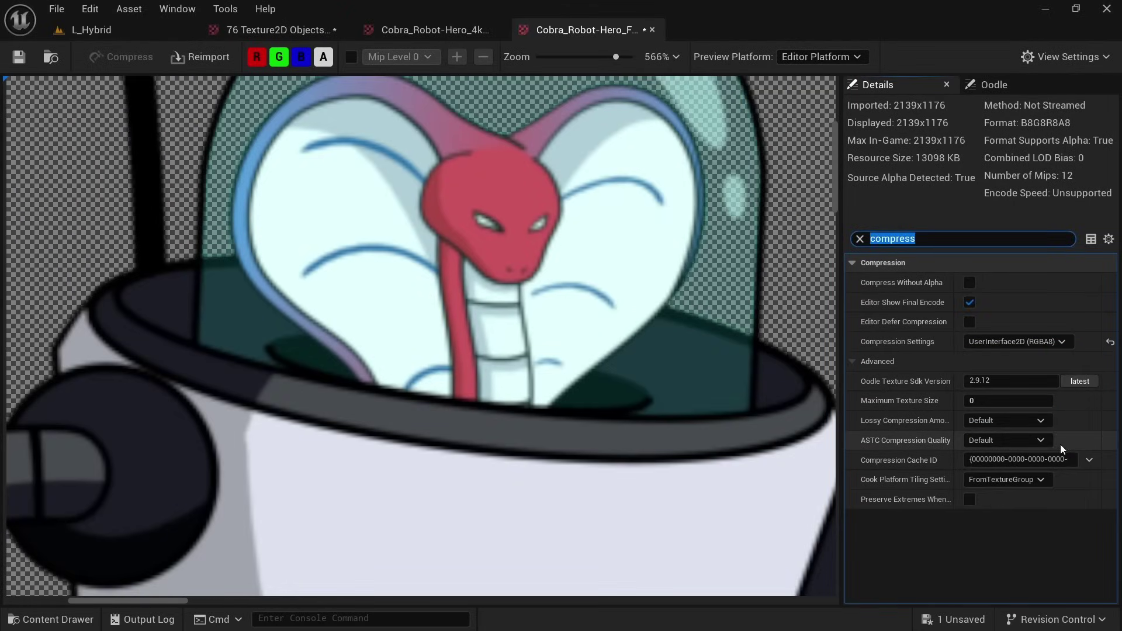
{"action": "key", "text": "ctrl+s"}
Switch the full-HD robot texture's Compression Settings to BC7 (RGBA) and open the format options again.
{"action": "left_click", "coordinate": [1061, 342]}
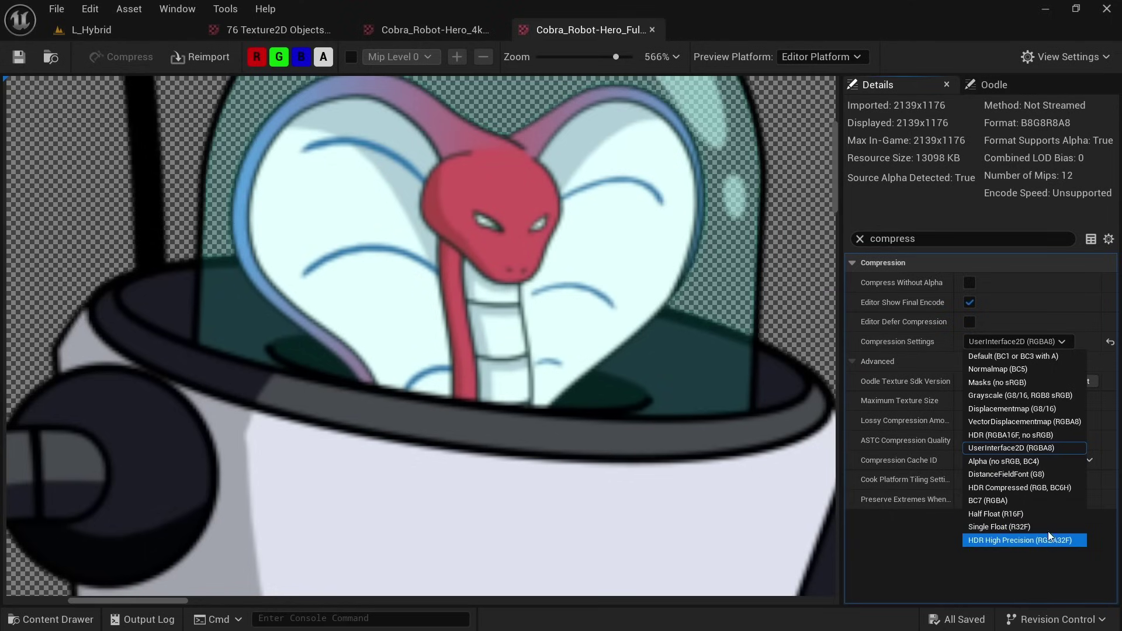
{"action": "left_click", "coordinate": [1051, 501]}
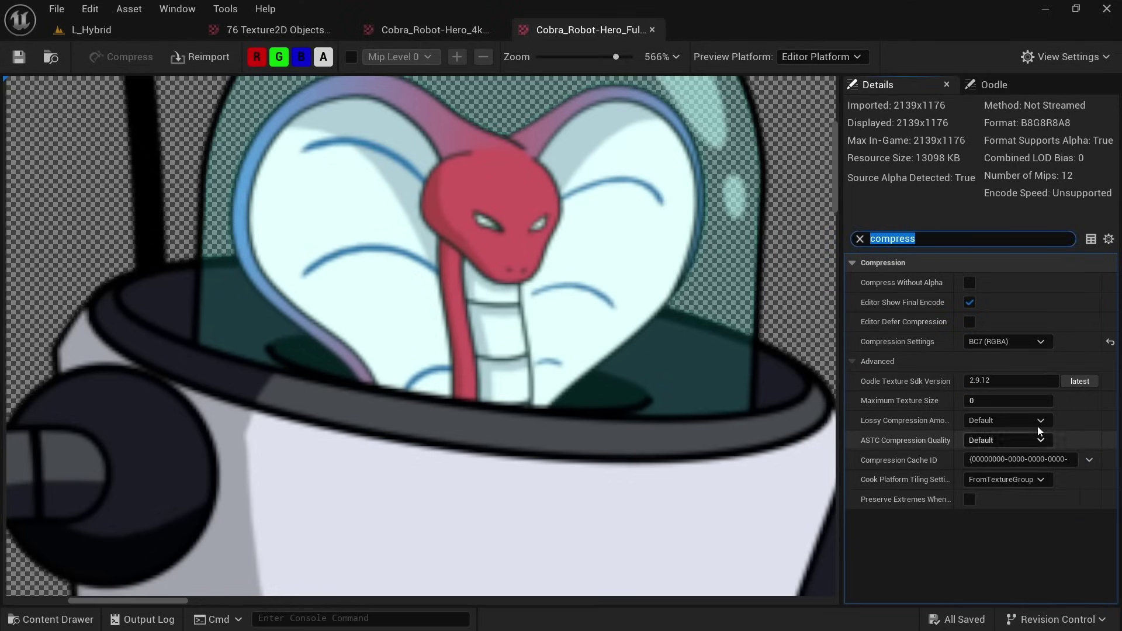
{"action": "left_click", "coordinate": [1040, 341]}
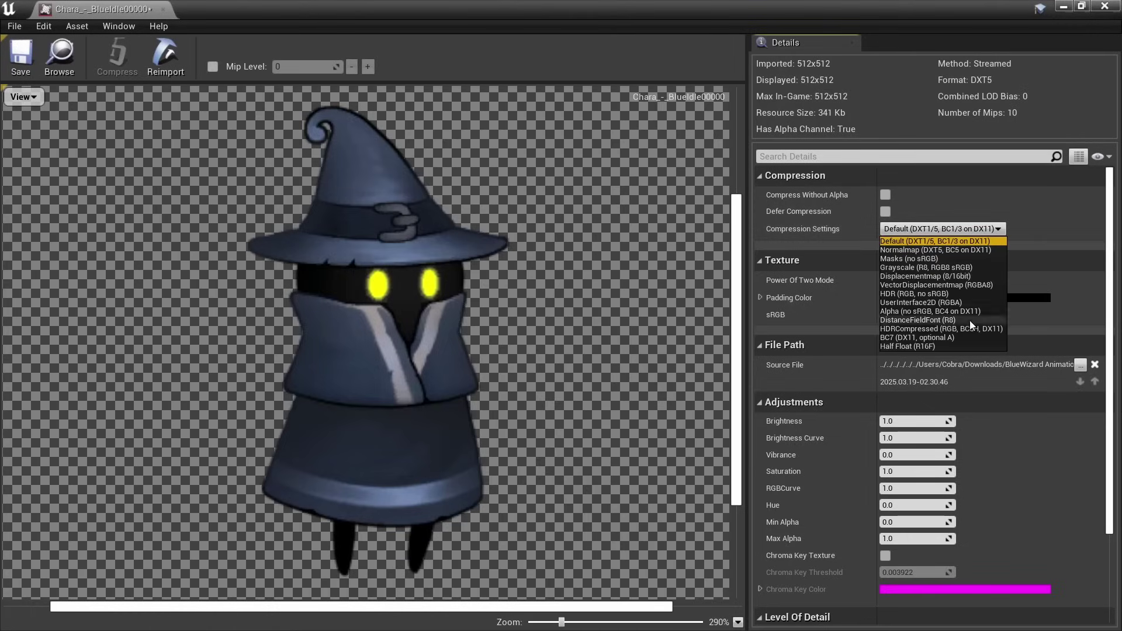
On the blue wizard texture, try the BC7 (DX11, optional A) compression format and switch it to UserInterface2D (RGBA).
{"action": "left_click", "coordinate": [963, 337]}
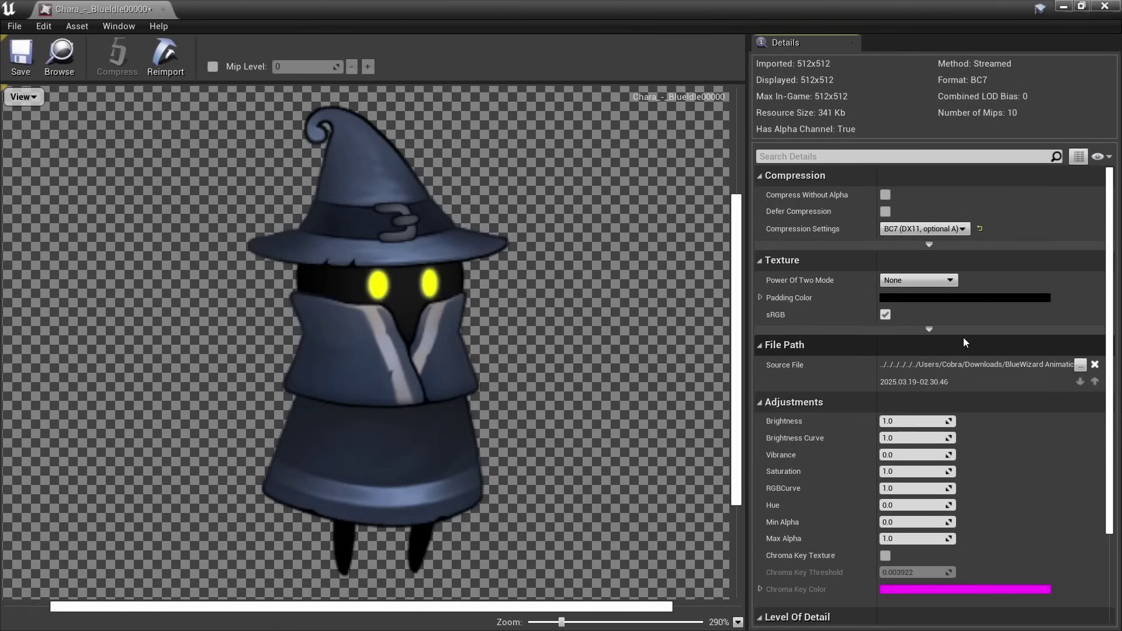
{"action": "left_click", "coordinate": [963, 230]}
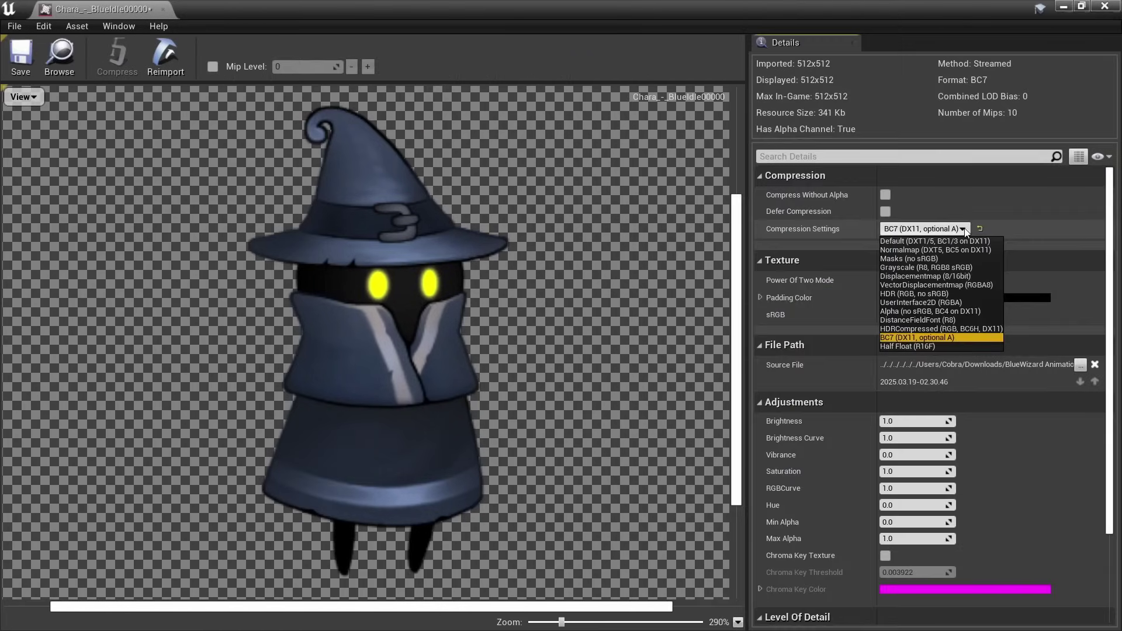
{"action": "left_click", "coordinate": [967, 302]}
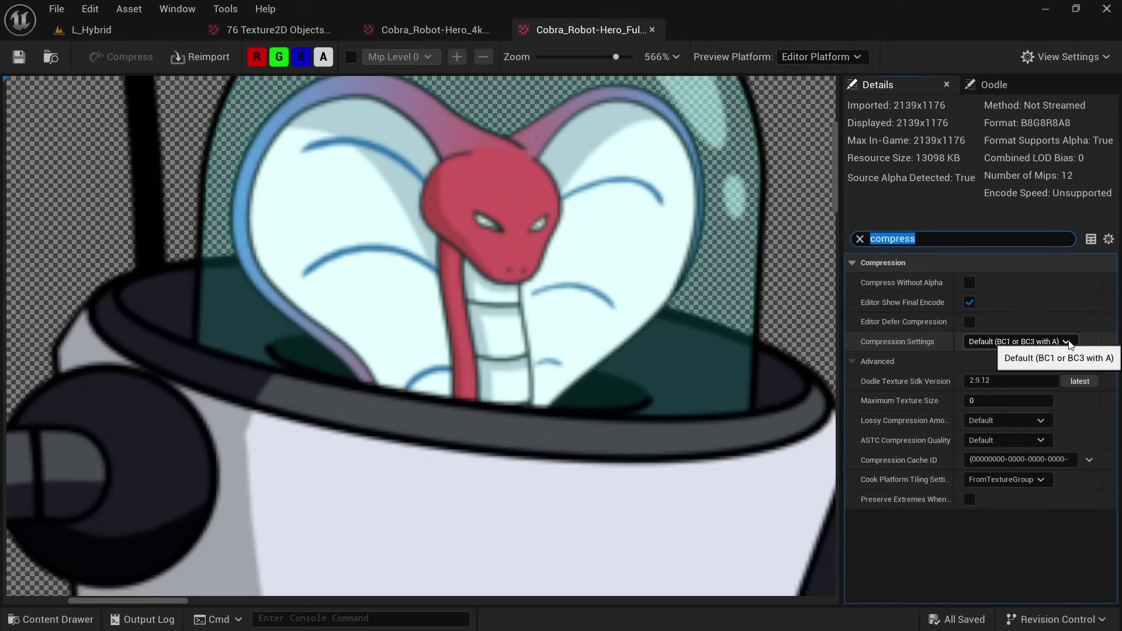
Set the full-HD Cobra_Robot-Hero texture's Compression Settings to BC7 (RGBA) and save the texture.
{"action": "left_click", "coordinate": [1068, 342]}
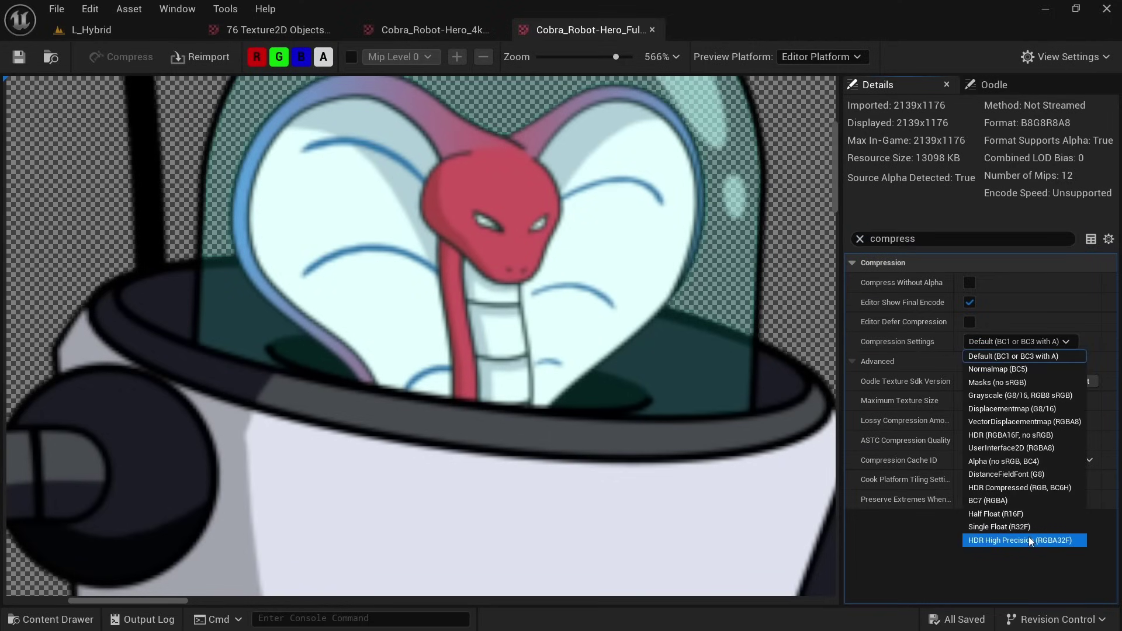
{"action": "left_click", "coordinate": [1041, 502]}
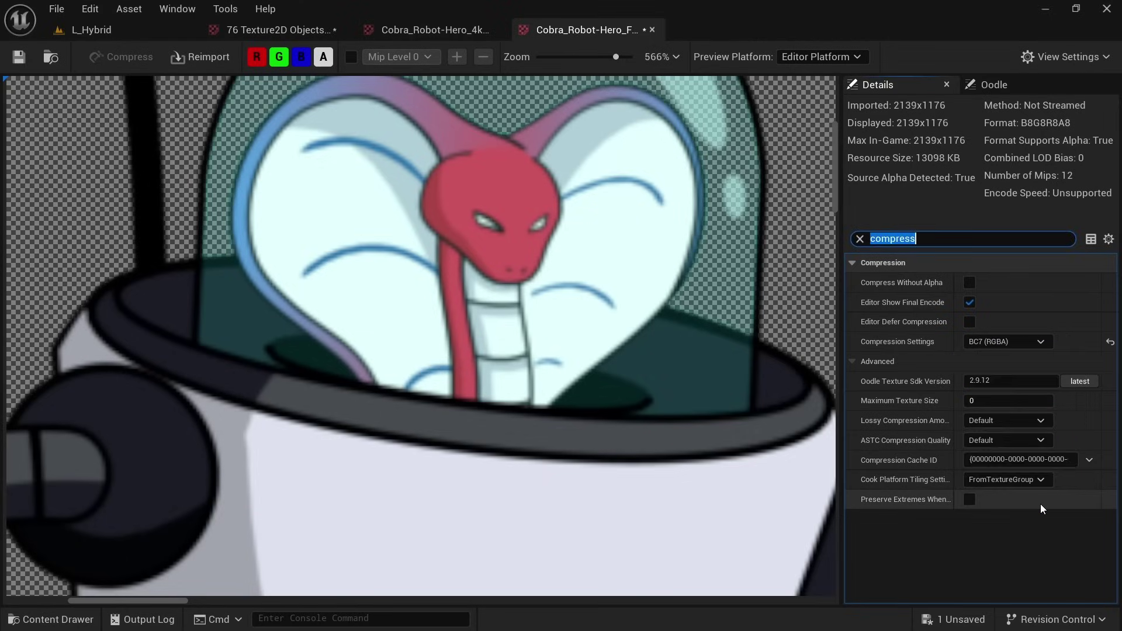
{"action": "key", "text": "ctrl+s"}
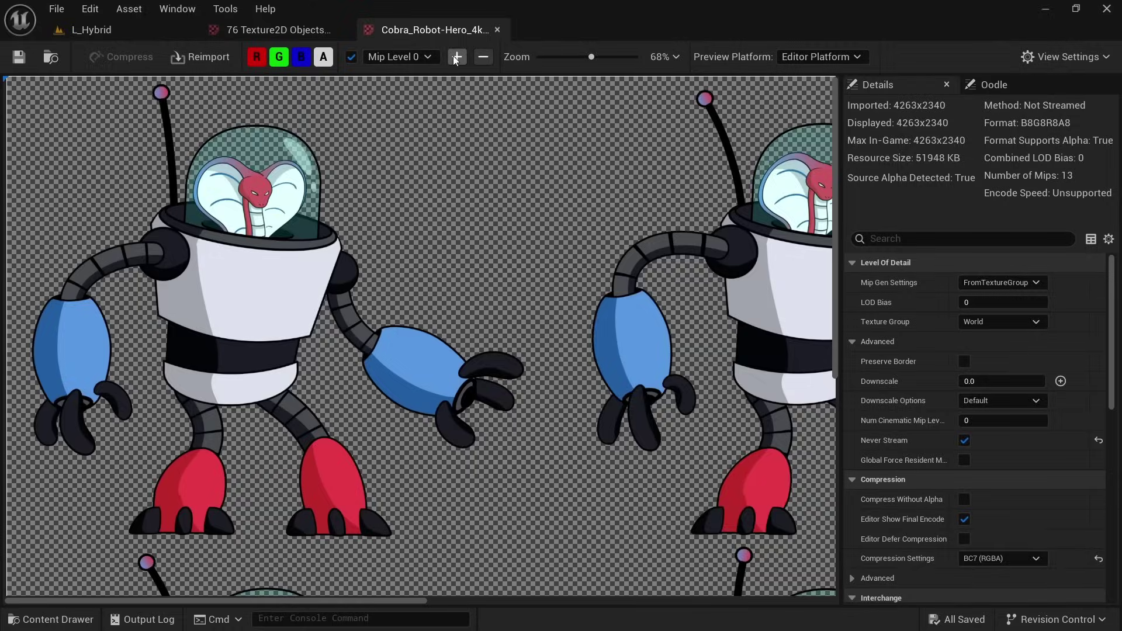
Step the Cobra_Robot-Hero_4k texture preview through progressively coarser mip levels past Mip Level 5 and back towards finer ones.
{"action": "left_click", "coordinate": [455, 56]}
{"action": "left_click", "coordinate": [455, 56]}
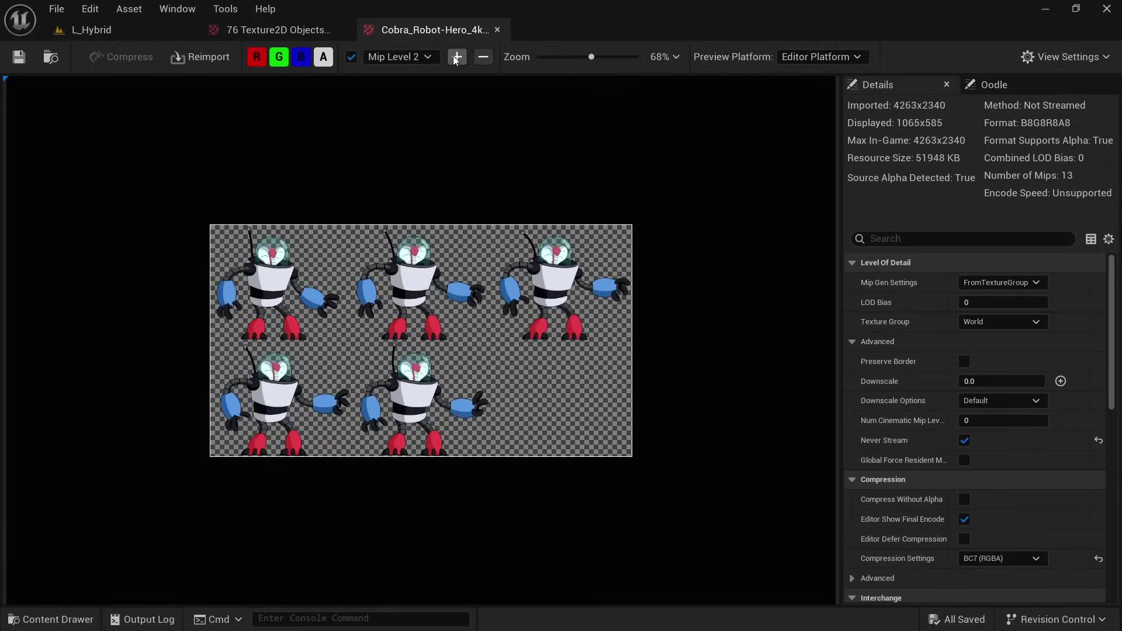
{"action": "left_click", "coordinate": [454, 56]}
{"action": "left_click", "coordinate": [455, 56]}
{"action": "left_click", "coordinate": [455, 56]}
{"action": "left_click", "coordinate": [454, 57]}
{"action": "left_click", "coordinate": [475, 59]}
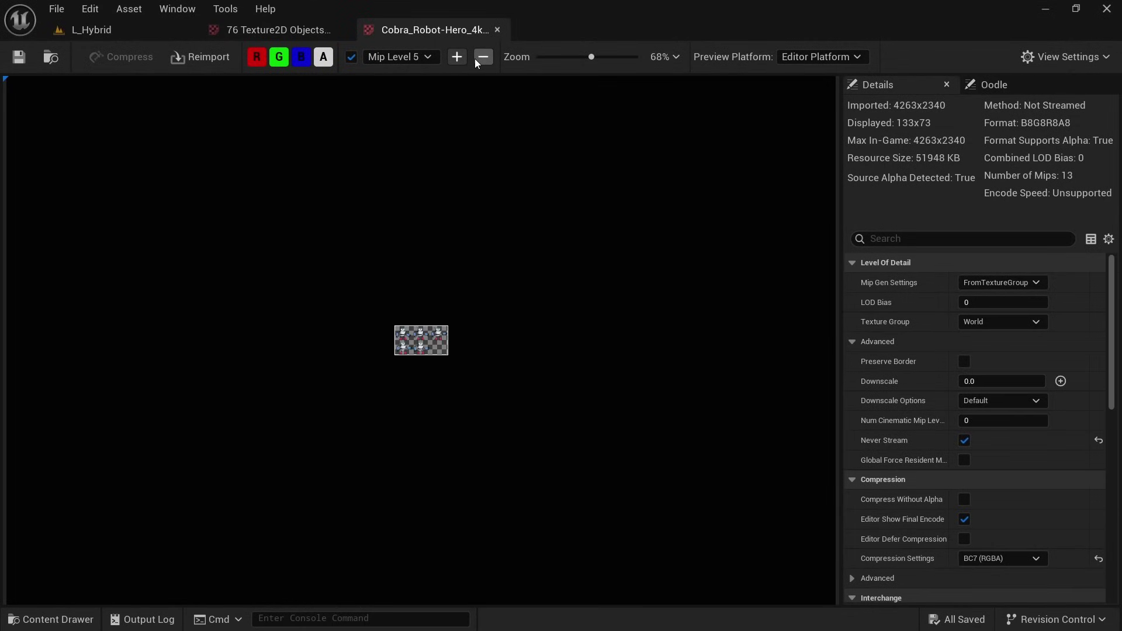
{"action": "left_click", "coordinate": [475, 58]}
{"action": "left_click", "coordinate": [475, 58]}
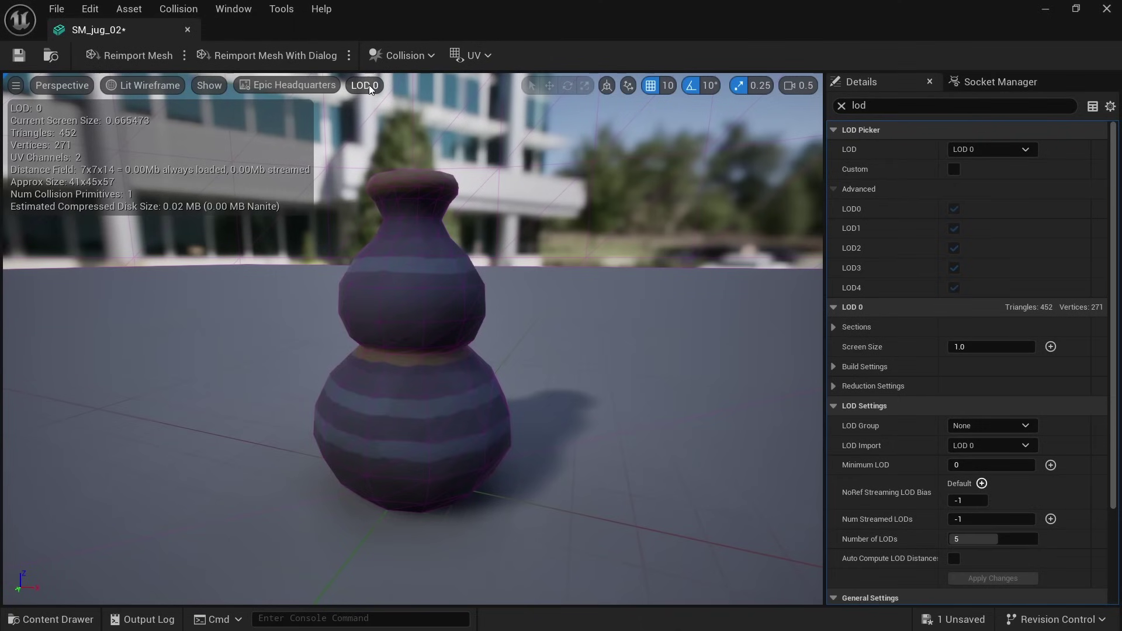
Preview the SM_jug_02 mesh at LOD 1 through LOD 4, return to LOD 0 and preview LOD 1 again.
{"action": "left_click", "coordinate": [369, 86]}
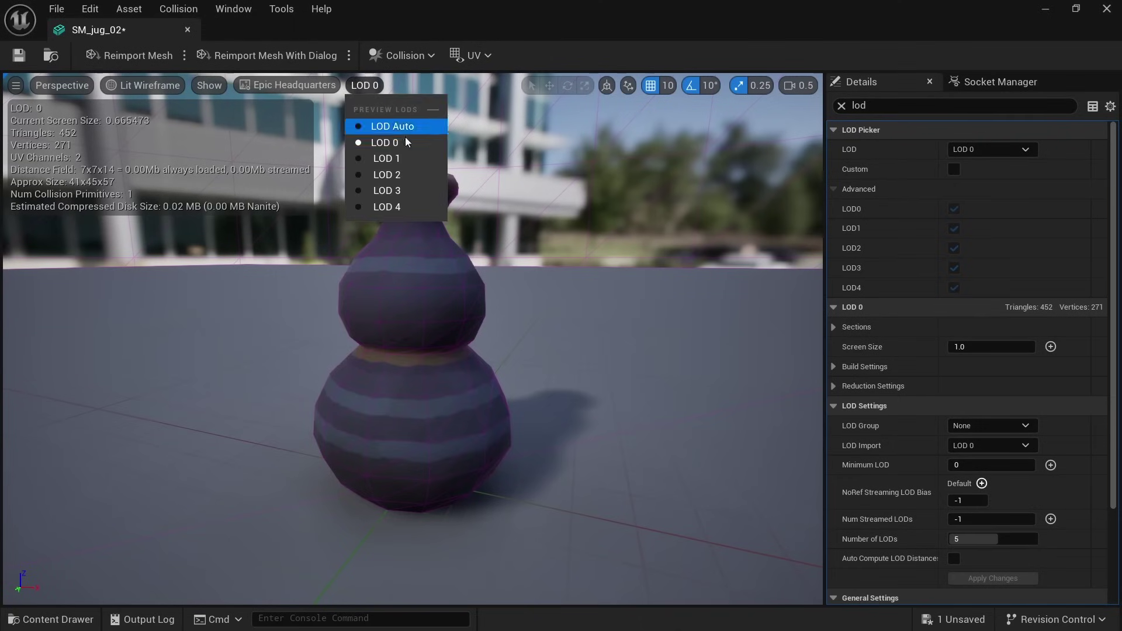
{"action": "left_click", "coordinate": [404, 157]}
{"action": "left_click", "coordinate": [366, 86]}
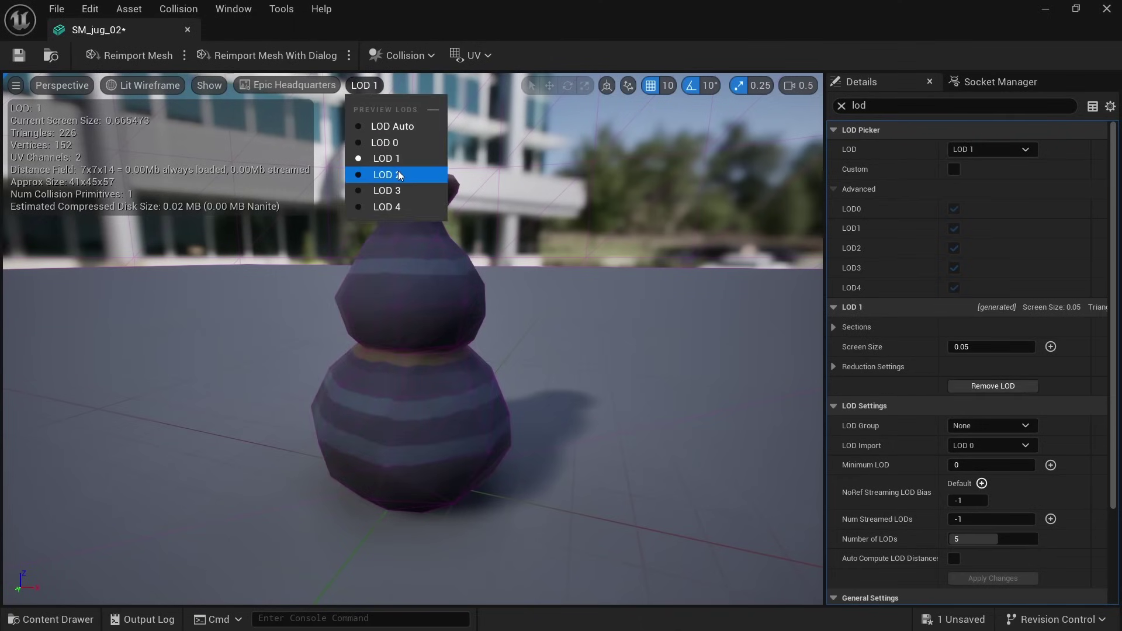
{"action": "left_click", "coordinate": [399, 173]}
{"action": "left_click", "coordinate": [366, 85]}
{"action": "left_click", "coordinate": [409, 189]}
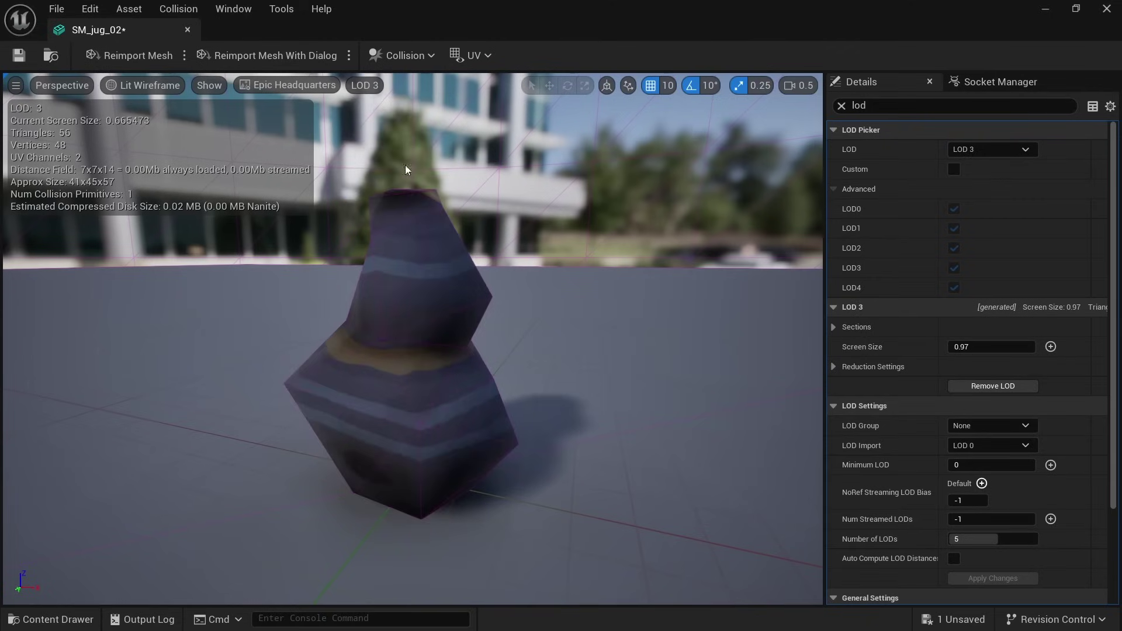
{"action": "left_click", "coordinate": [368, 85]}
{"action": "left_click", "coordinate": [409, 206]}
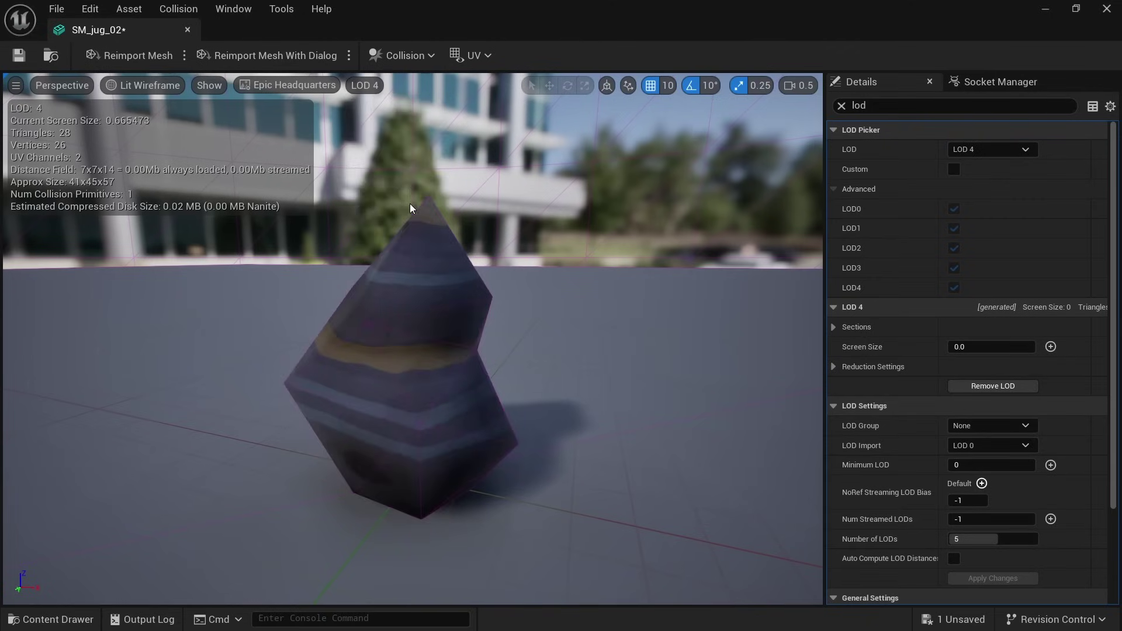
{"action": "left_click", "coordinate": [368, 87]}
{"action": "left_click", "coordinate": [410, 144]}
{"action": "left_click", "coordinate": [376, 87]}
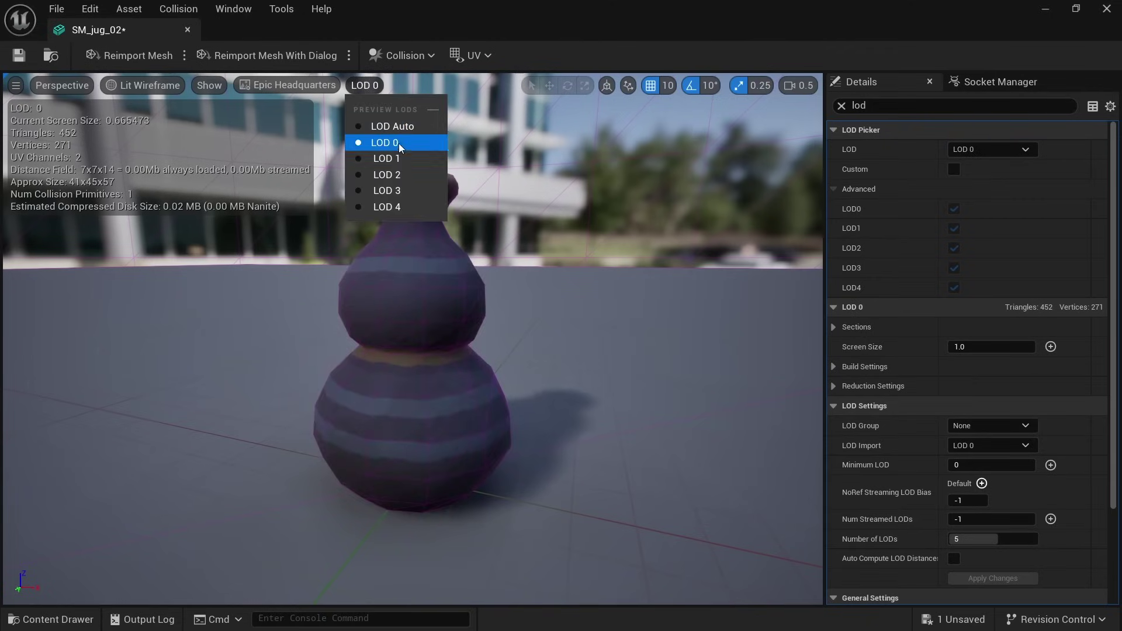
{"action": "left_click", "coordinate": [405, 160]}
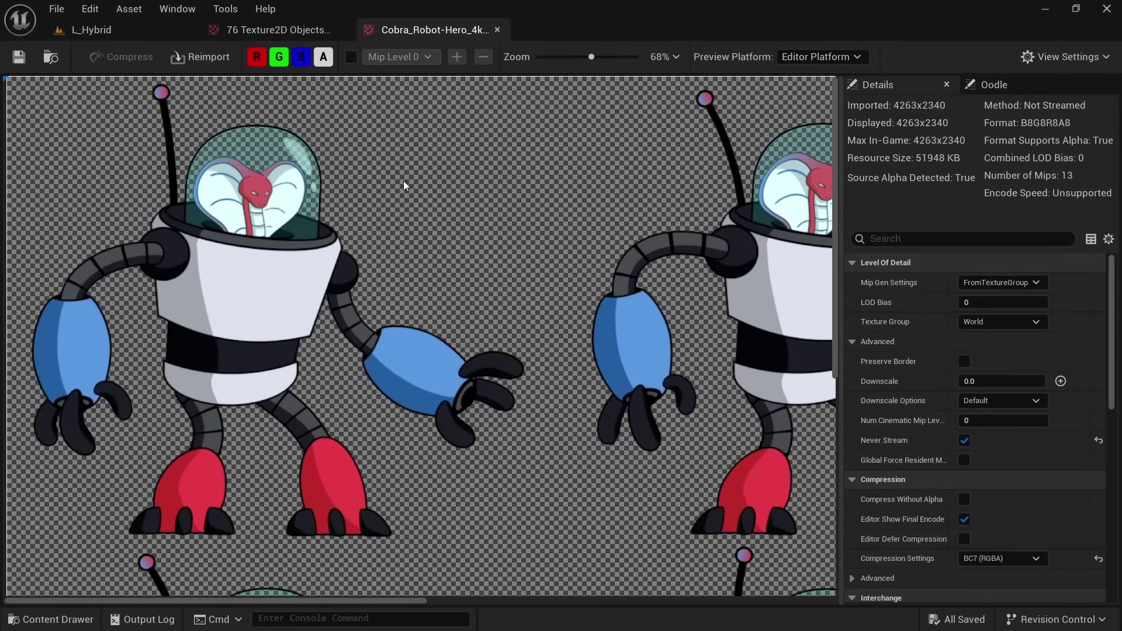
Enable the mip level preview on the Cobra_Robot-Hero_4k texture and inspect the coarser levels through Mip Level 6 close up.
{"action": "left_click", "coordinate": [351, 57]}
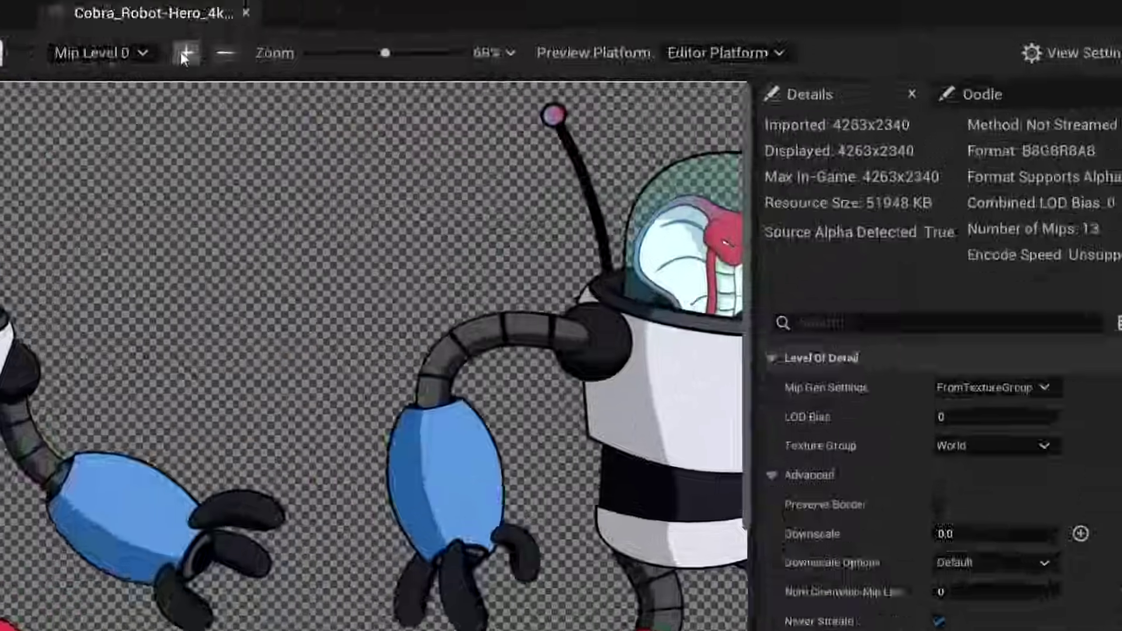
{"action": "left_click", "coordinate": [454, 57]}
{"action": "left_click", "coordinate": [454, 57]}
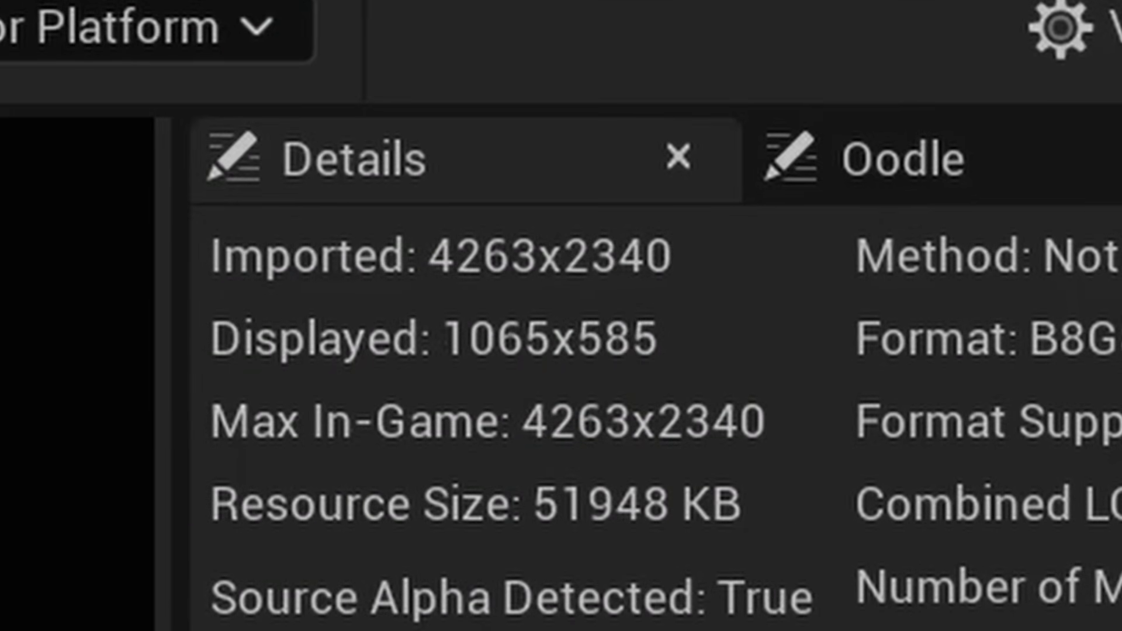
{"action": "left_click", "coordinate": [457, 57]}
{"action": "left_click", "coordinate": [457, 57]}
{"action": "left_click", "coordinate": [457, 56]}
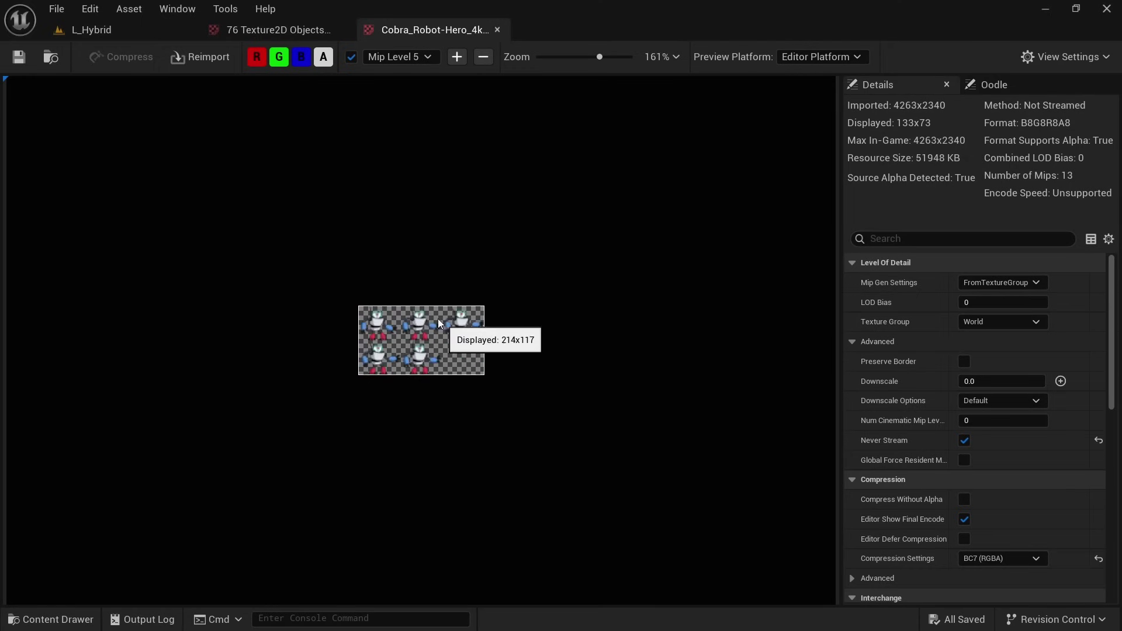
{"action": "scroll", "coordinate": [439, 320], "scroll_direction": "up", "scroll_amount": 10}
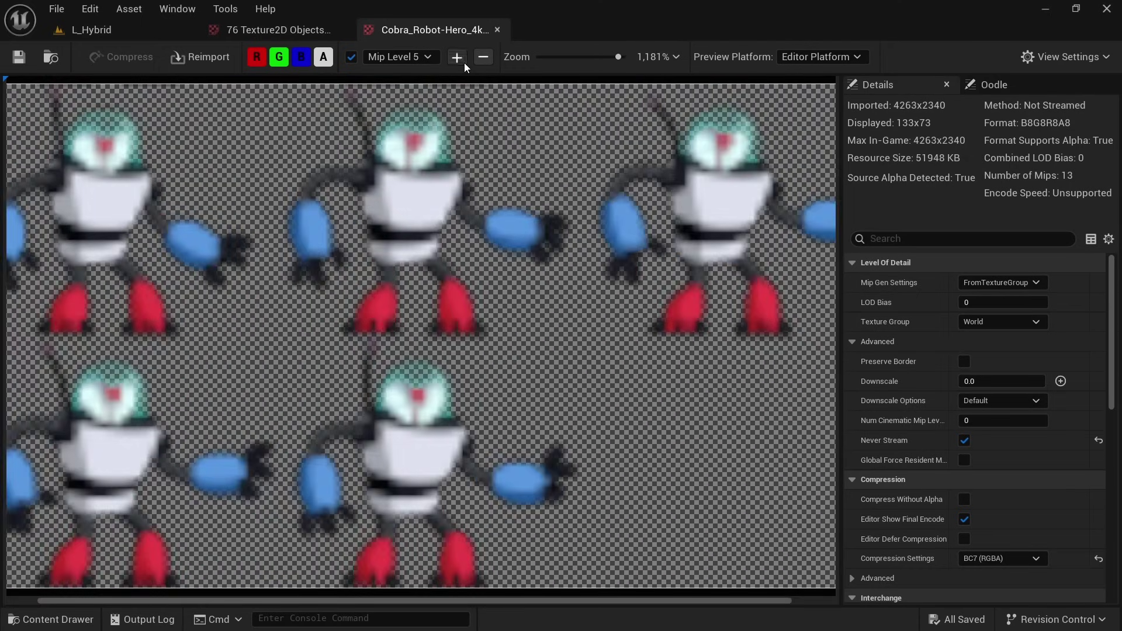
{"action": "left_click", "coordinate": [464, 62]}
{"action": "scroll", "coordinate": [397, 271], "scroll_direction": "up", "scroll_amount": 2}
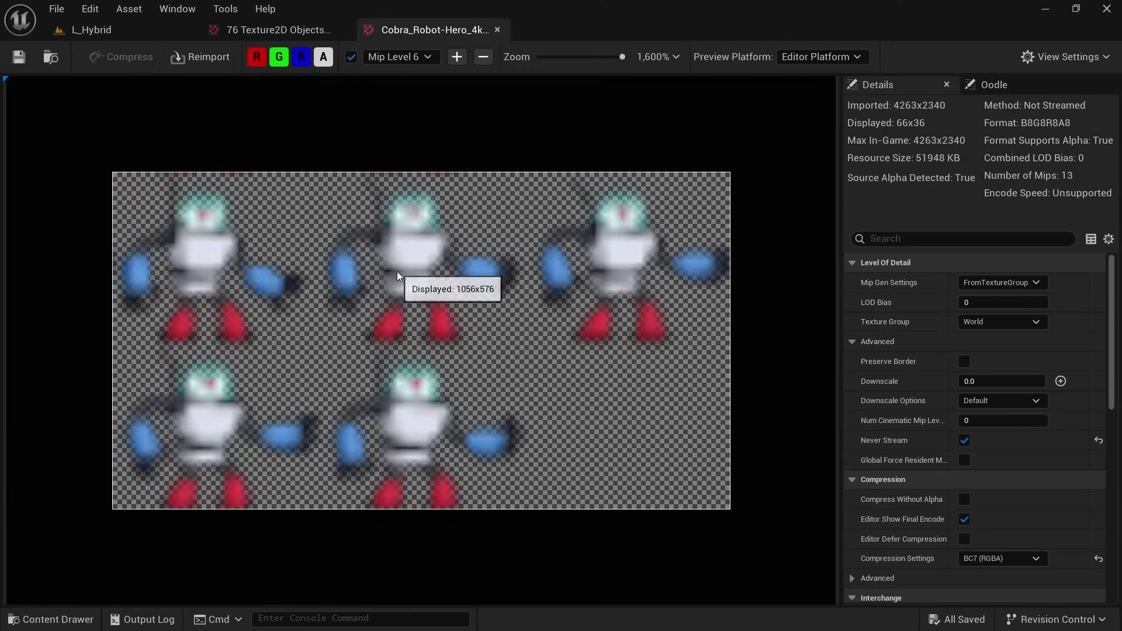
{"action": "left_click", "coordinate": [454, 61]}
Step the Cobra_Robot-Hero_4k texture preview back down to Mip Level 0, comparing sharpness at each level.
{"action": "left_click", "coordinate": [484, 58]}
{"action": "left_click", "coordinate": [484, 58]}
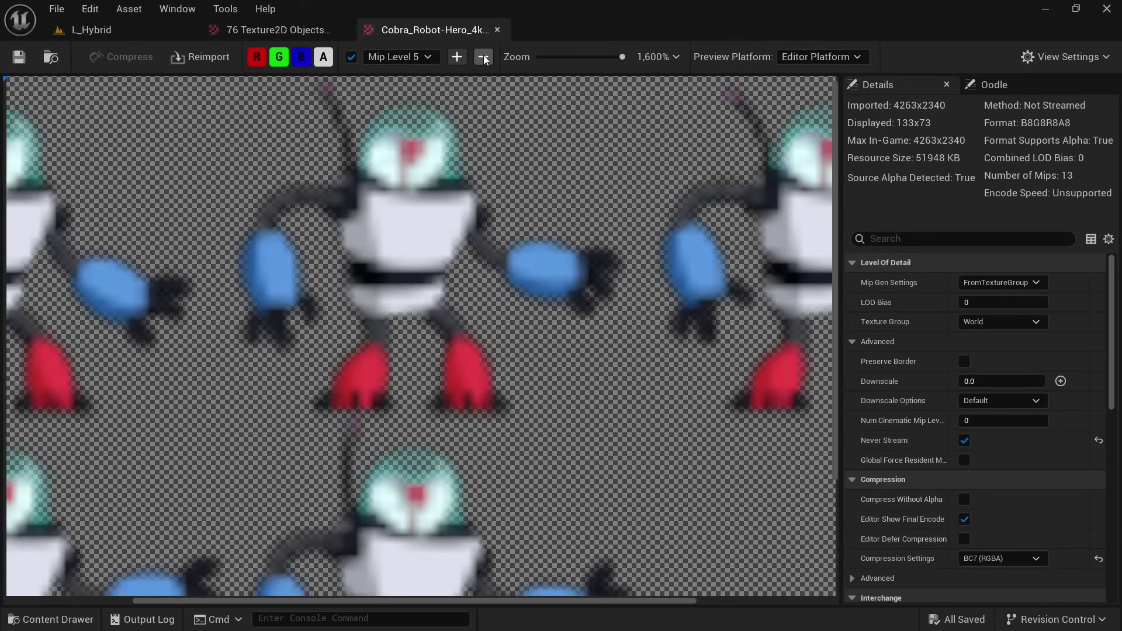
{"action": "left_click", "coordinate": [484, 58]}
{"action": "left_click", "coordinate": [484, 58]}
{"action": "scroll", "coordinate": [488, 181], "scroll_direction": "down", "scroll_amount": 7}
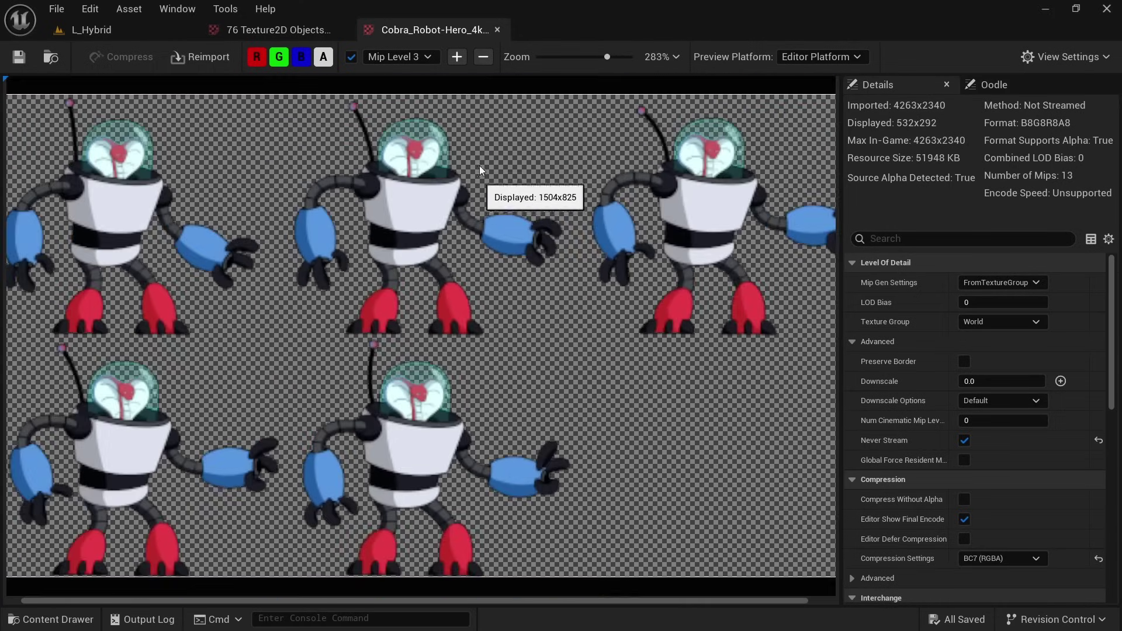
{"action": "left_click", "coordinate": [484, 58]}
{"action": "left_click", "coordinate": [484, 58]}
{"action": "left_click", "coordinate": [484, 58]}
{"action": "scroll", "coordinate": [481, 140], "scroll_direction": "down", "scroll_amount": 4}
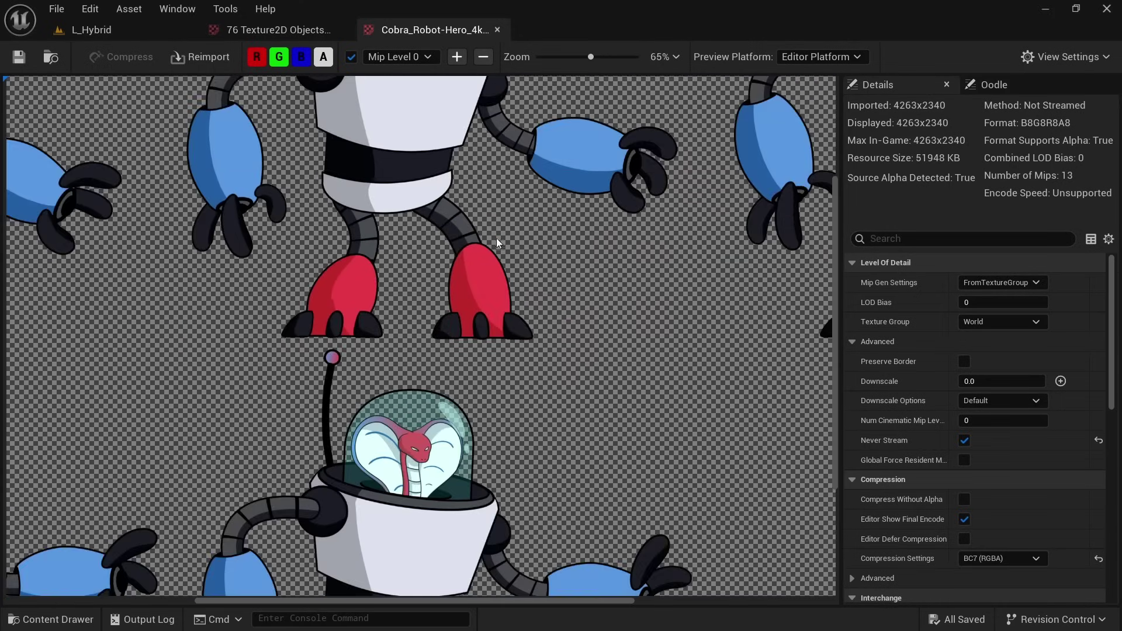
{"action": "scroll", "coordinate": [498, 242], "scroll_direction": "down", "scroll_amount": 4}
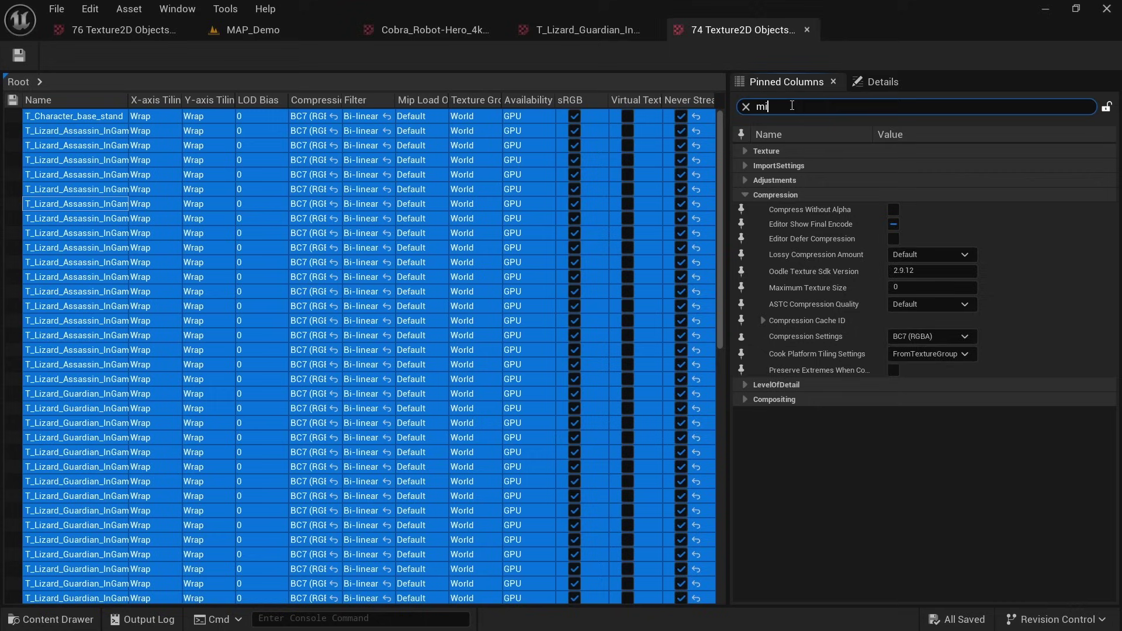
Filter the selected textures' properties for "mip gen" and bring up the Mip Gen Settings choices.
{"action": "type", "text": "p gen"}
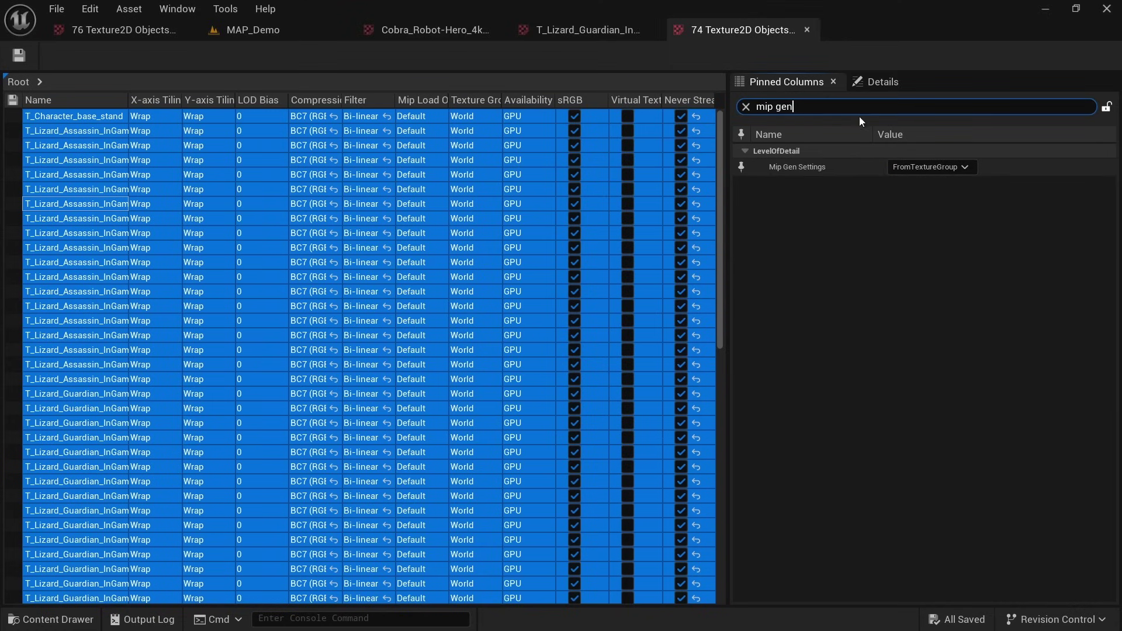
{"action": "left_click", "coordinate": [922, 167]}
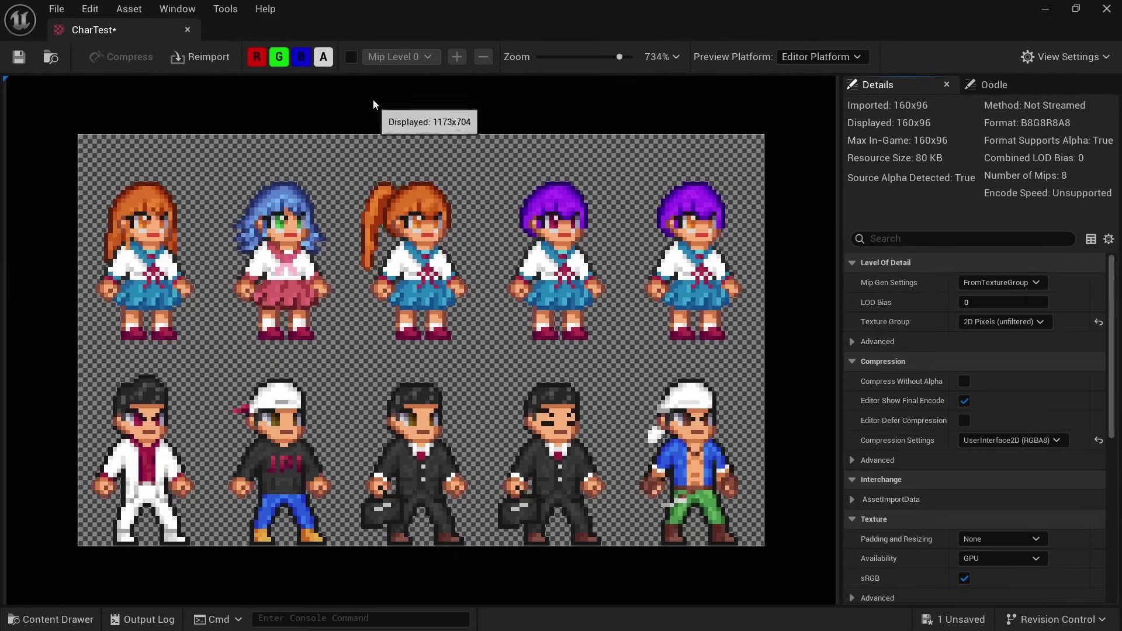
Preview the CharTest pixel-art texture at Mip Level 1 and compare it with coarser levels past Mip Level 3 close up.
{"action": "left_click", "coordinate": [465, 58]}
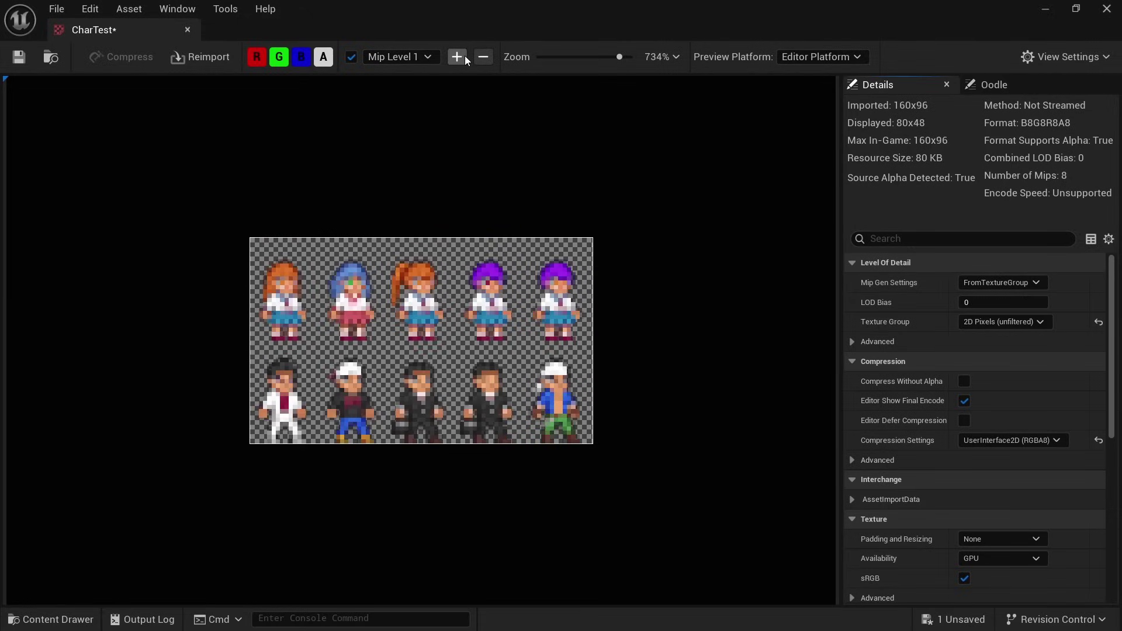
{"action": "left_click", "coordinate": [485, 56]}
{"action": "left_click", "coordinate": [464, 56]}
{"action": "scroll", "coordinate": [427, 345], "scroll_direction": "up", "scroll_amount": 5}
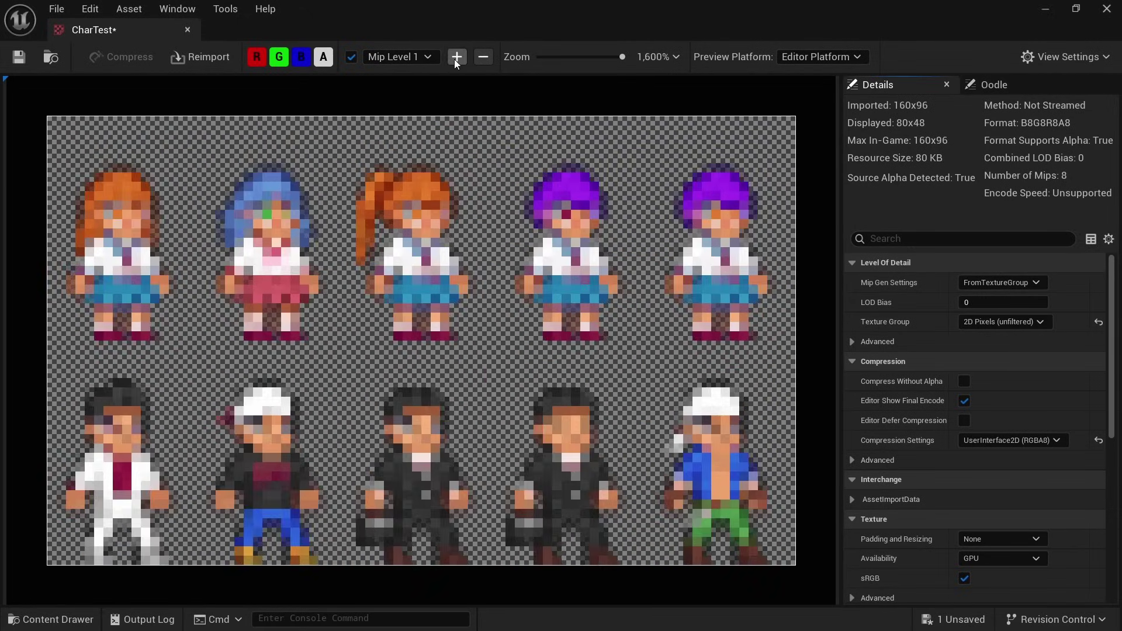
{"action": "left_click", "coordinate": [455, 57]}
{"action": "left_click", "coordinate": [454, 56]}
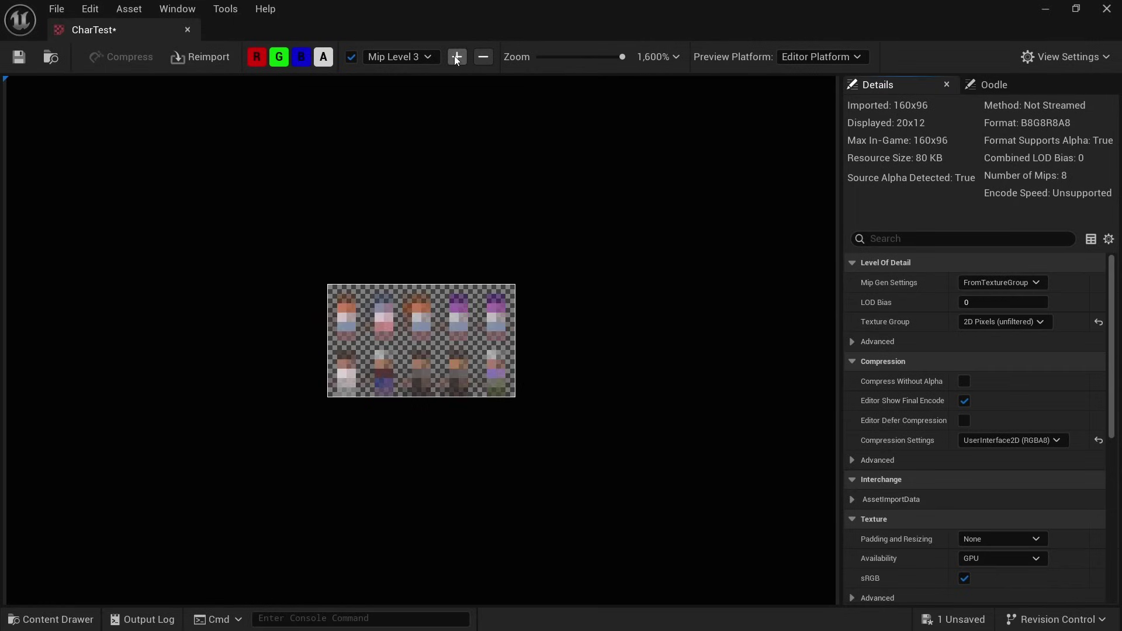
{"action": "left_click", "coordinate": [456, 57]}
{"action": "left_click", "coordinate": [484, 56]}
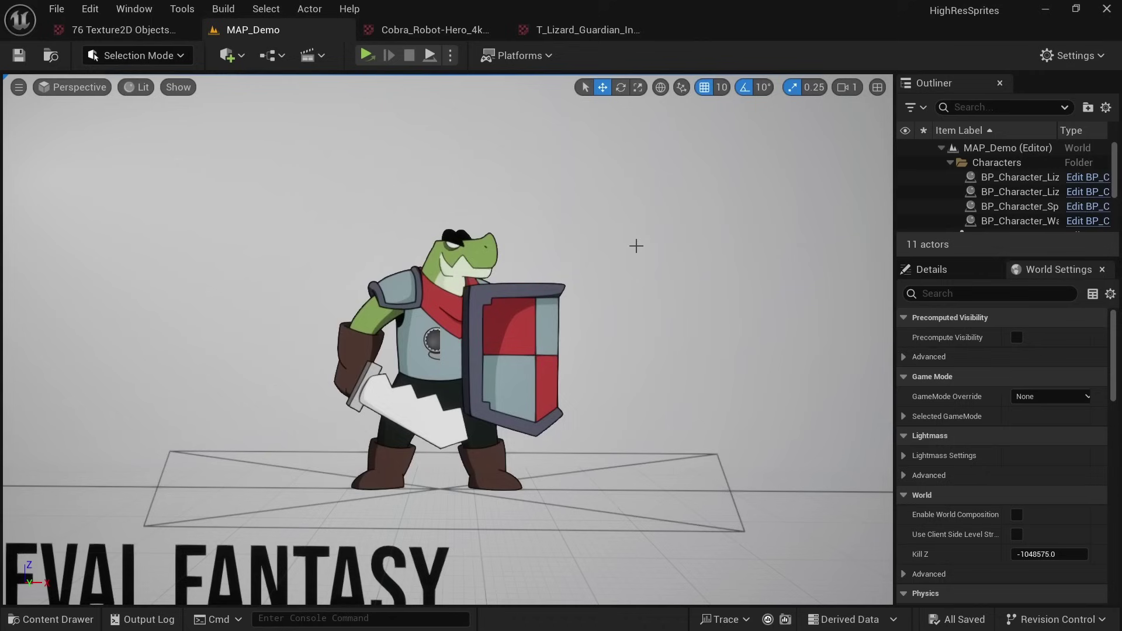
Inspect the T_Lizard_Guardian_InGame_Blocking_1 texture and compare the lizard guardian in MAP_Demo at near and far camera distances.
{"action": "left_click", "coordinate": [570, 35]}
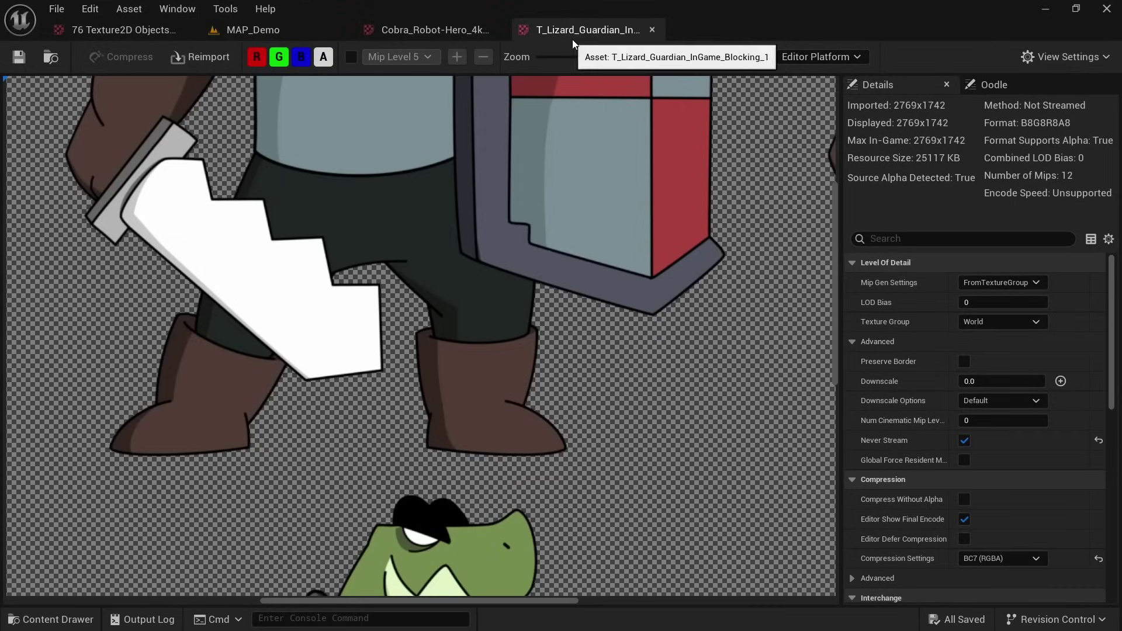
{"action": "scroll", "coordinate": [442, 209], "scroll_direction": "down", "scroll_amount": 3}
{"action": "scroll", "coordinate": [408, 227], "scroll_direction": "up", "scroll_amount": 1}
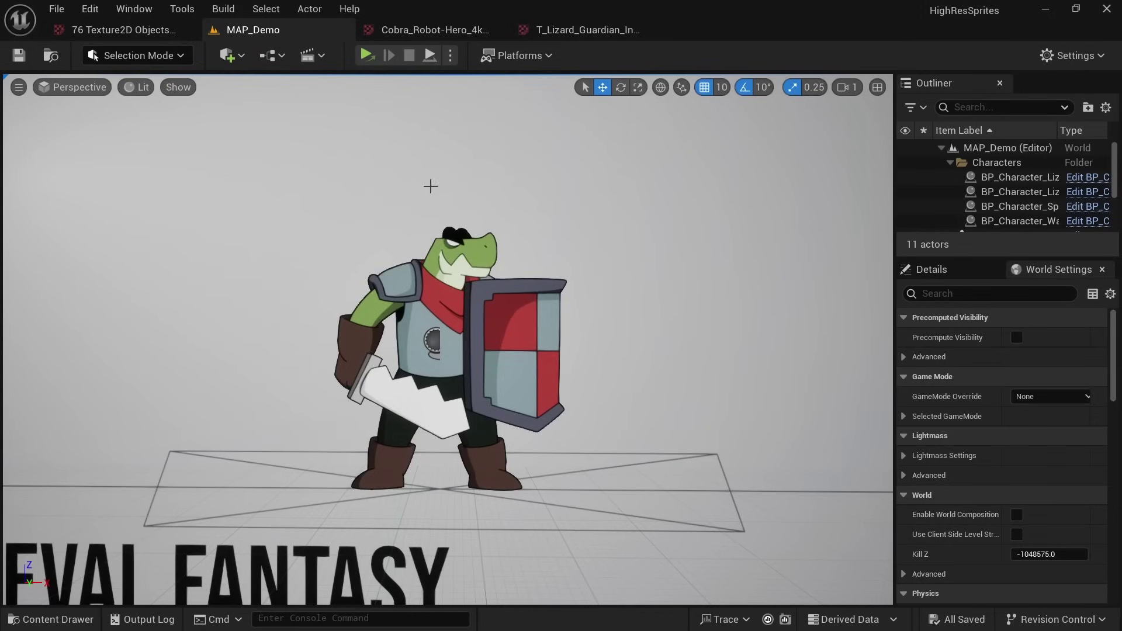
{"action": "scroll", "coordinate": [431, 186], "scroll_direction": "down", "scroll_amount": 5}
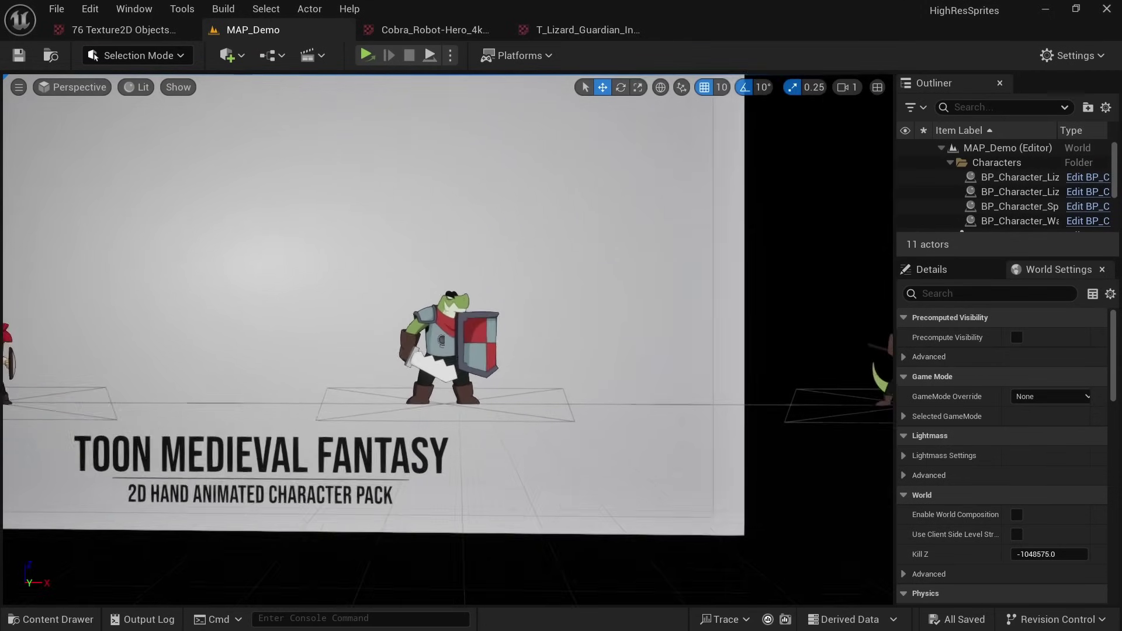
{"action": "scroll", "coordinate": [430, 186], "scroll_direction": "up", "scroll_amount": 4}
{"action": "scroll", "coordinate": [448, 339], "scroll_direction": "down", "scroll_amount": 6}
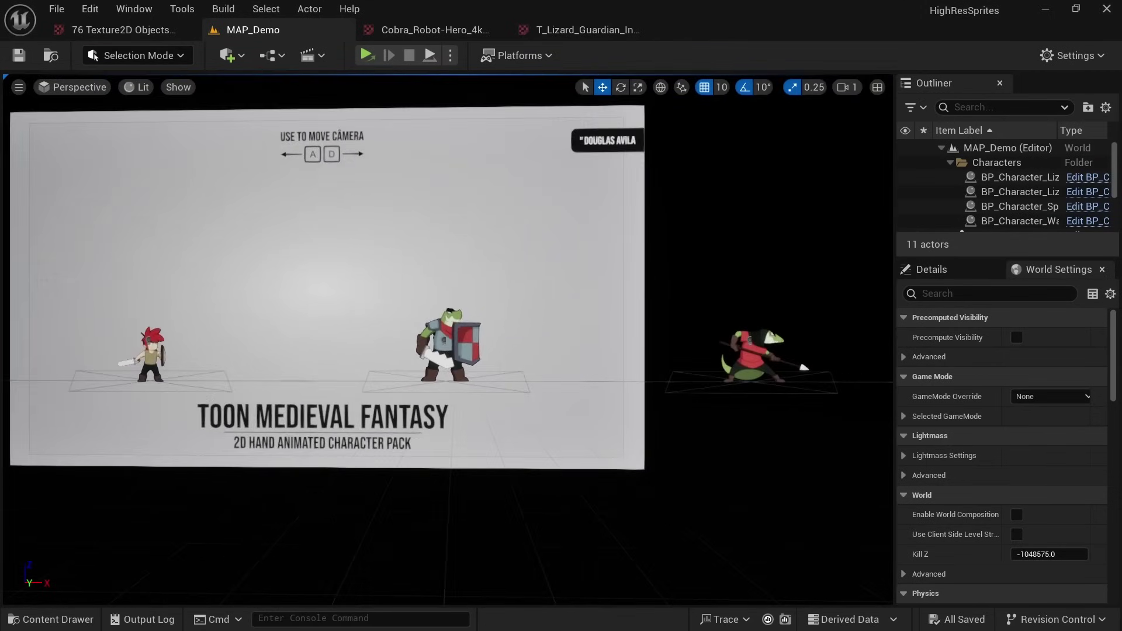
{"action": "scroll", "coordinate": [447, 339], "scroll_direction": "up", "scroll_amount": 2}
{"action": "scroll", "coordinate": [448, 339], "scroll_direction": "down", "scroll_amount": 2}
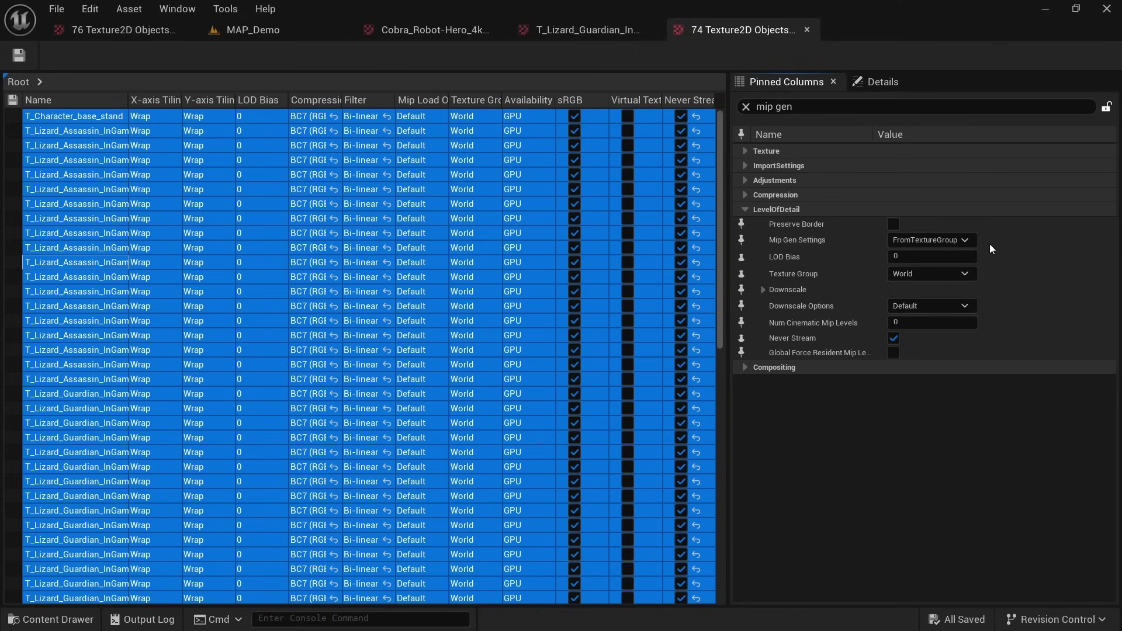
Check the Mip Gen Settings choices and read the UE5 mipmap article's explanation of mip levels.
{"action": "left_click", "coordinate": [964, 241]}
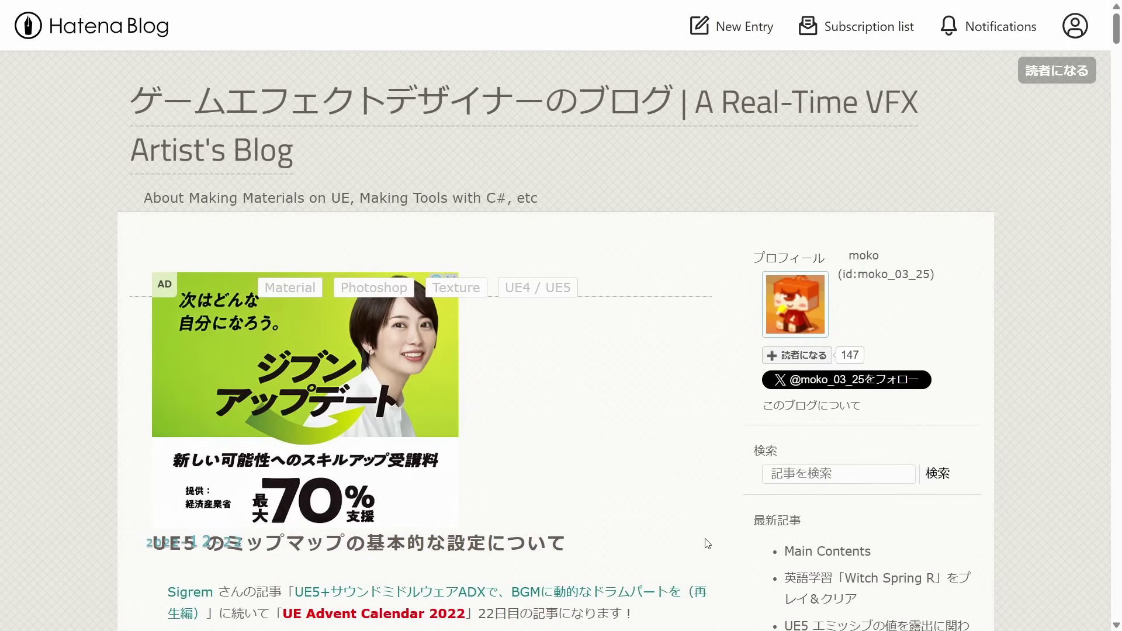
{"action": "scroll", "coordinate": [716, 562], "scroll_direction": "down", "scroll_amount": 20}
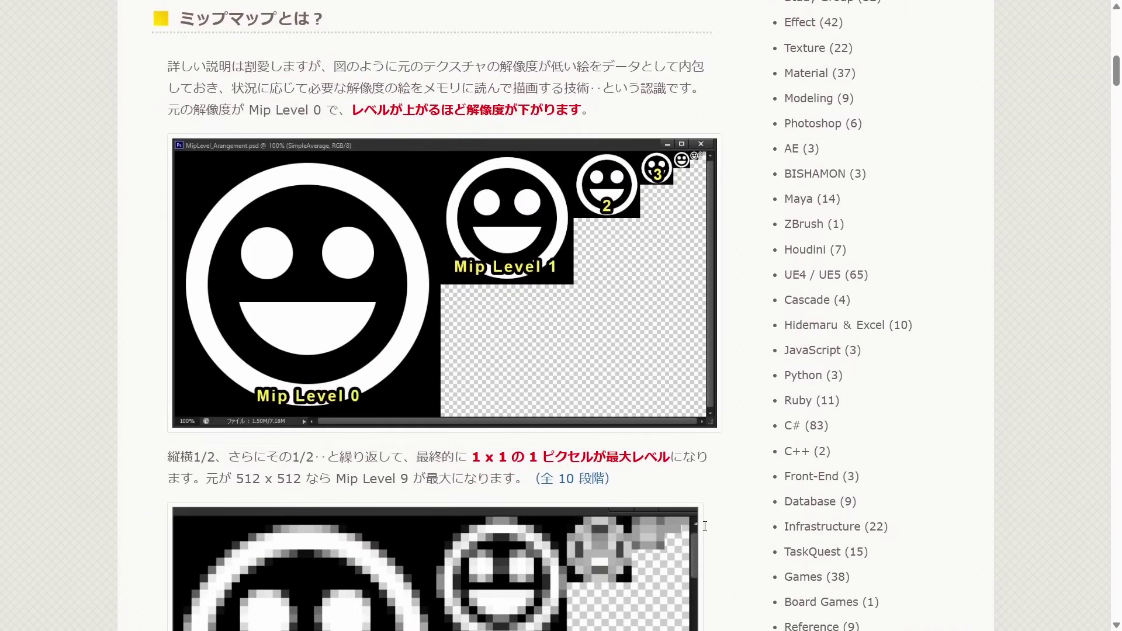
{"action": "scroll", "coordinate": [705, 527], "scroll_direction": "up", "scroll_amount": 6}
{"action": "scroll", "coordinate": [714, 546], "scroll_direction": "down", "scroll_amount": 1}
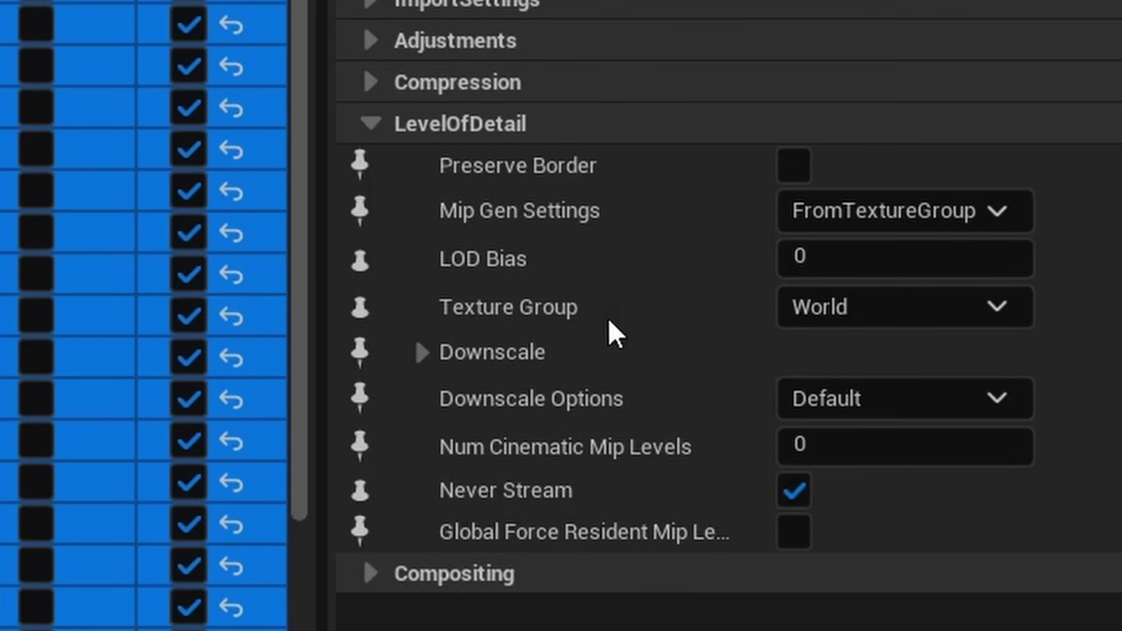
Review the Texture Group options, the documentation on TextureGroup, LODGroup and LODBias, and the list of Mip Gen Settings.
{"action": "left_click", "coordinate": [1019, 322]}
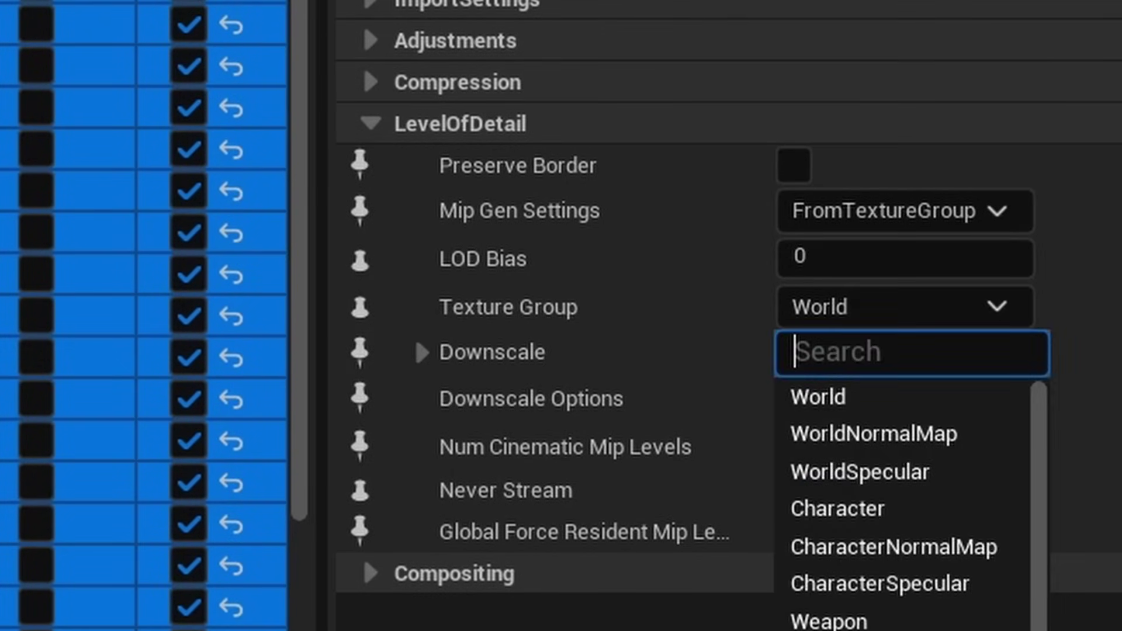
{"action": "scroll", "coordinate": [902, 466], "scroll_direction": "down", "scroll_amount": 5}
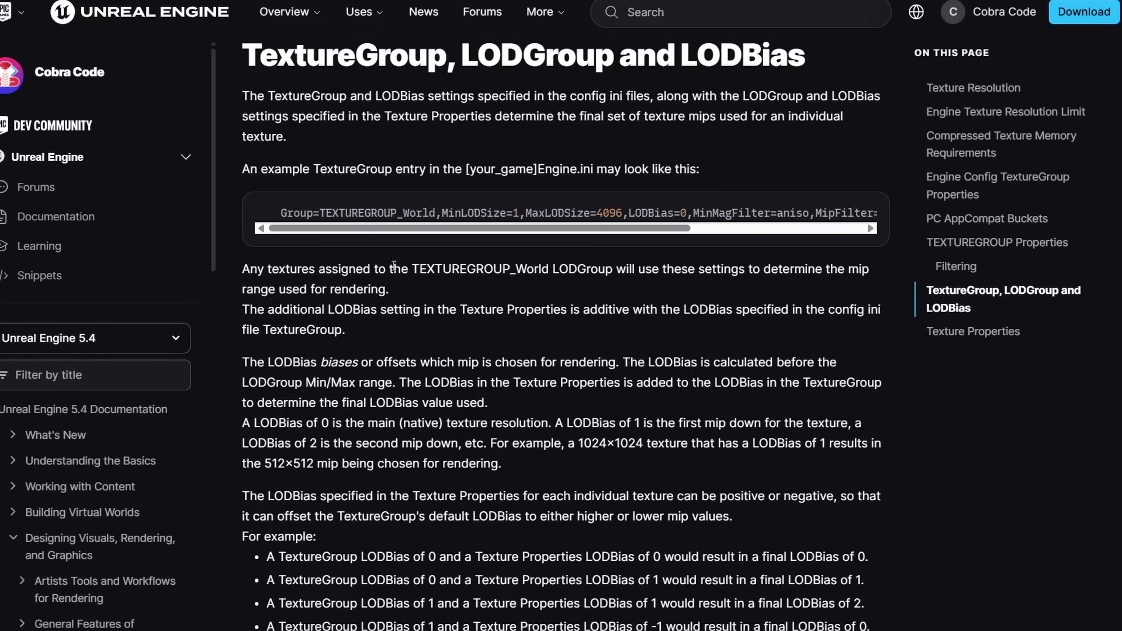
{"action": "scroll", "coordinate": [393, 266], "scroll_direction": "down", "scroll_amount": 4}
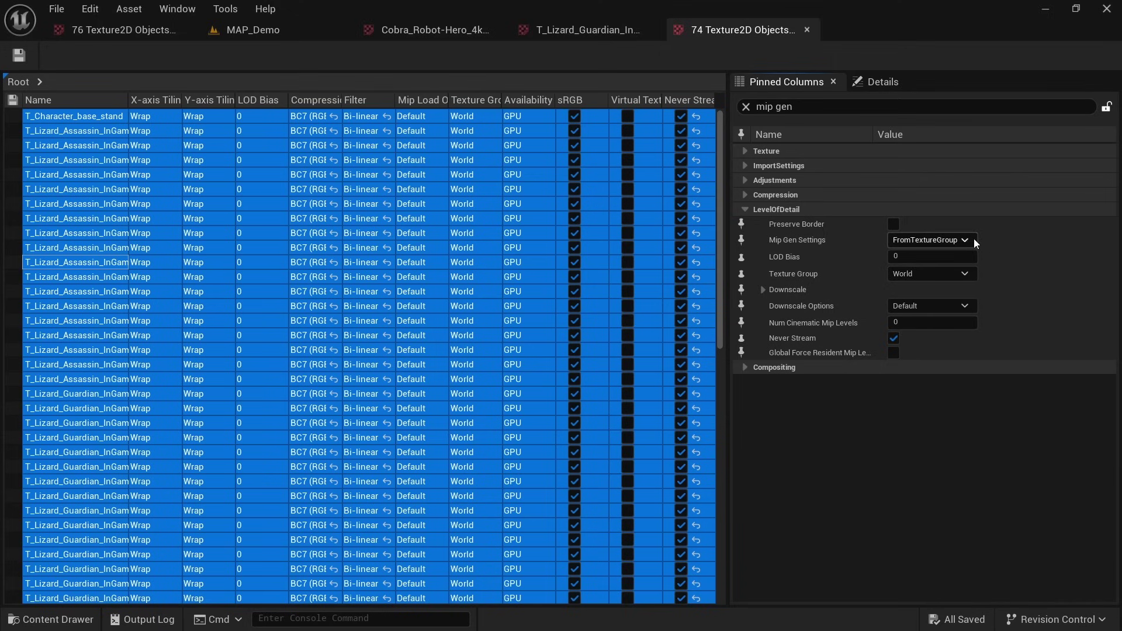
{"action": "left_click", "coordinate": [964, 240]}
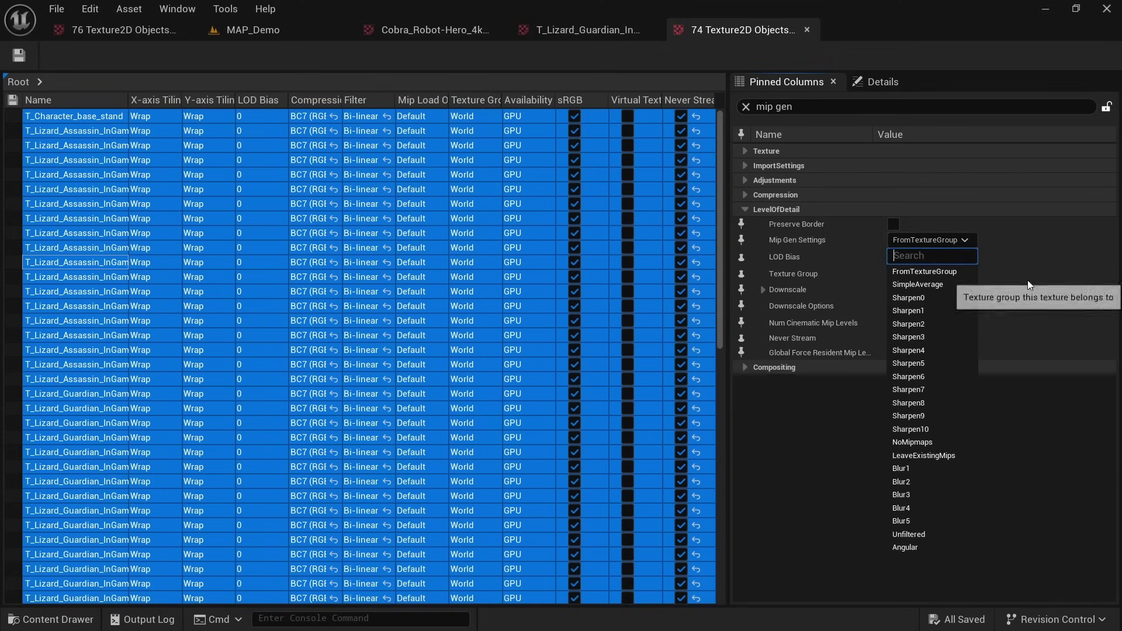
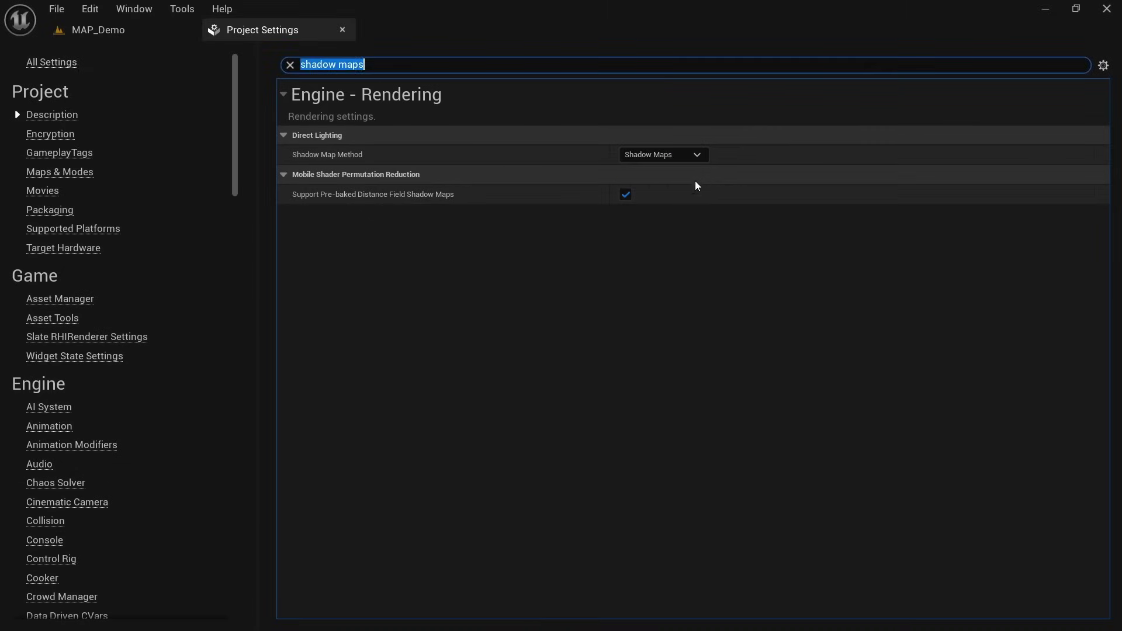
Set the project's Reflection Method to Screen Space, choose an anti-aliasing method, and return to the MAP_Demo level.
{"action": "type", "text": "reflection method"}
{"action": "left_click", "coordinate": [666, 154]}
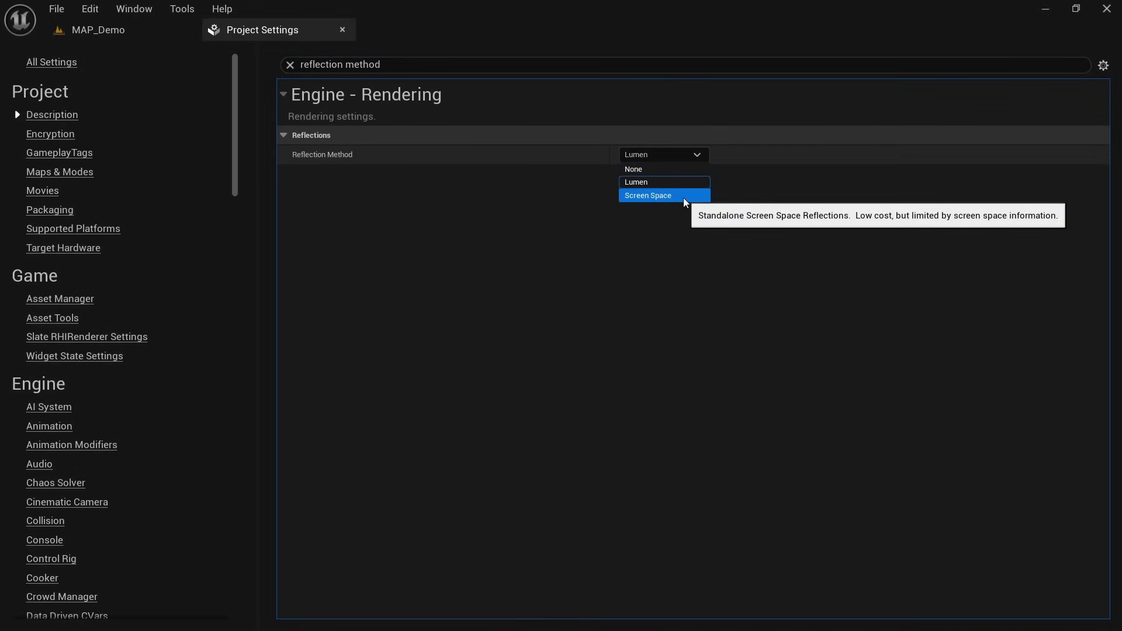
{"action": "left_click", "coordinate": [685, 201]}
{"action": "type", "text": "anti aliasing"}
{"action": "left_click", "coordinate": [696, 194]}
{"action": "left_click", "coordinate": [726, 223]}
{"action": "left_click", "coordinate": [87, 28]}
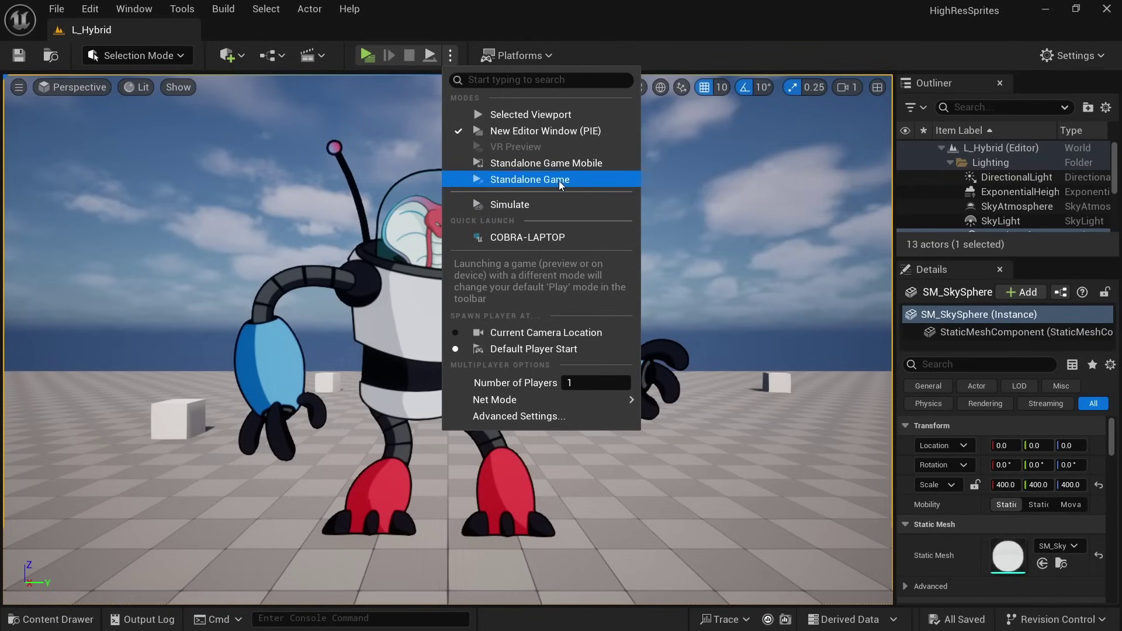
Run L_Hybrid as a Standalone Game and set the console command on GM_Main's BeginPlay to r.ScreenPercentage 110.
{"action": "left_click", "coordinate": [558, 180]}
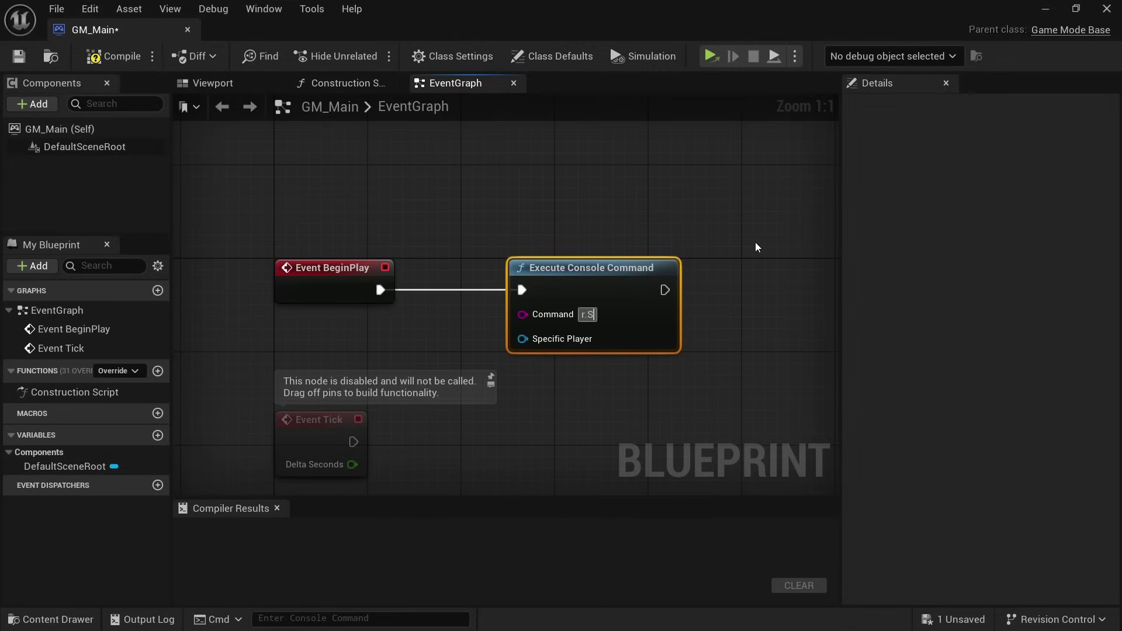
{"action": "type", "text": "r.Scre"}
{"action": "type", "text": "enPercentage 110"}
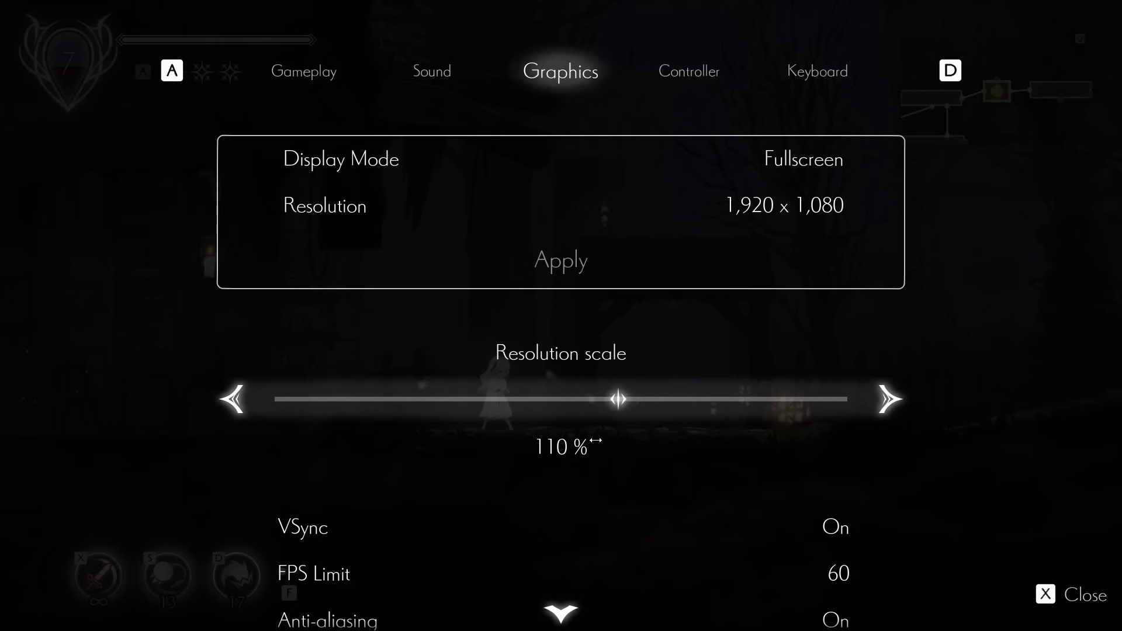
{"action": "left_click_drag", "start_coordinate": [596, 440], "coordinate": [405, 444]}
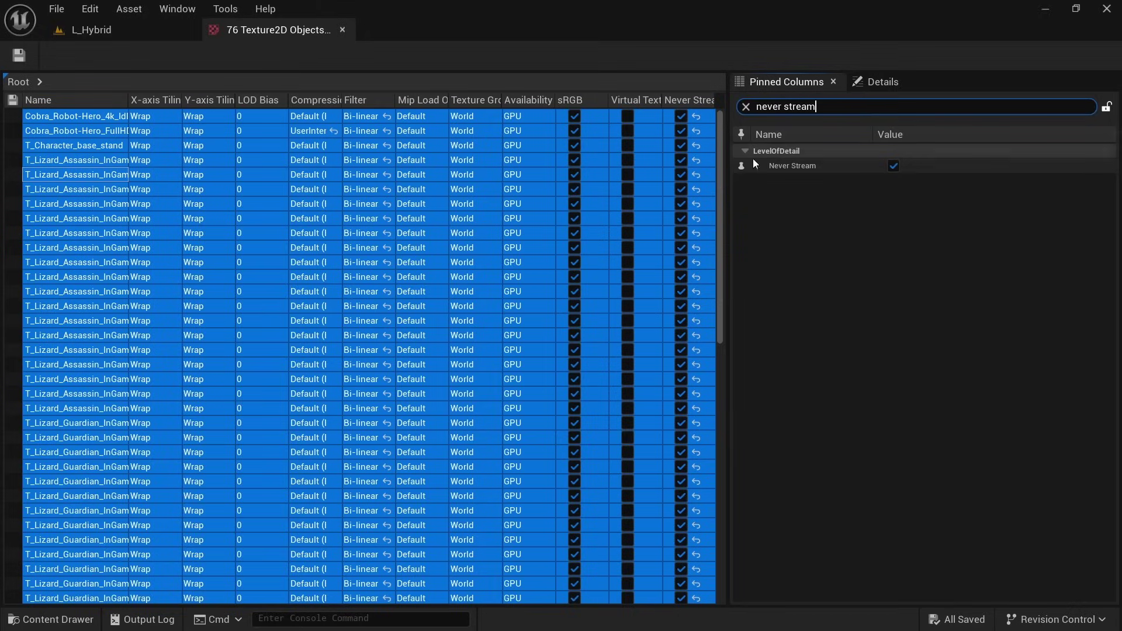
Enable Never Stream on the selected textures and set the Cobra_Robot-Hero_Full texture's Compression Settings to BC7 (RGBA).
{"action": "left_click", "coordinate": [893, 167]}
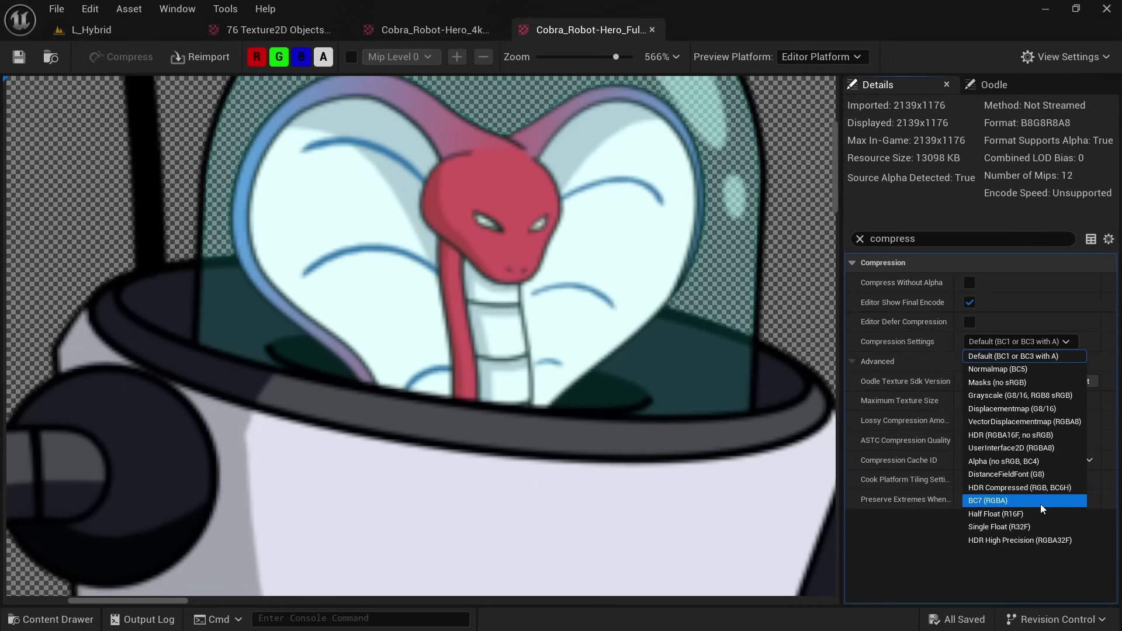
{"action": "left_click", "coordinate": [1040, 504]}
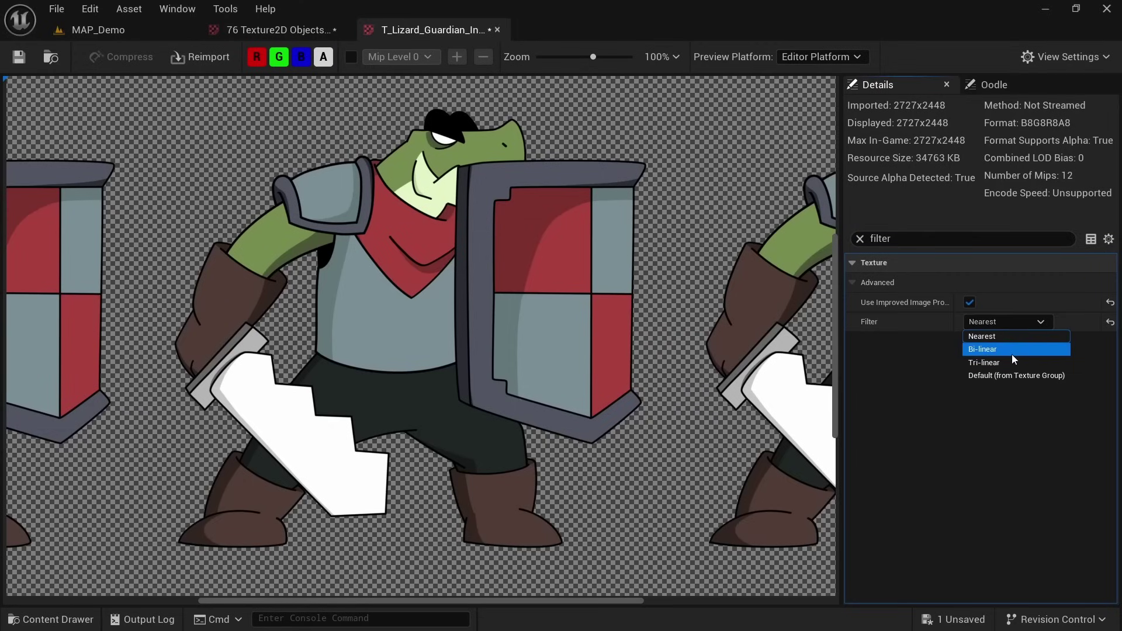
Try the Bi-linear and Tri-linear filters on the T_Lizard_Guardian texture, return it to Nearest and reopen the filter choices.
{"action": "left_click", "coordinate": [1013, 351]}
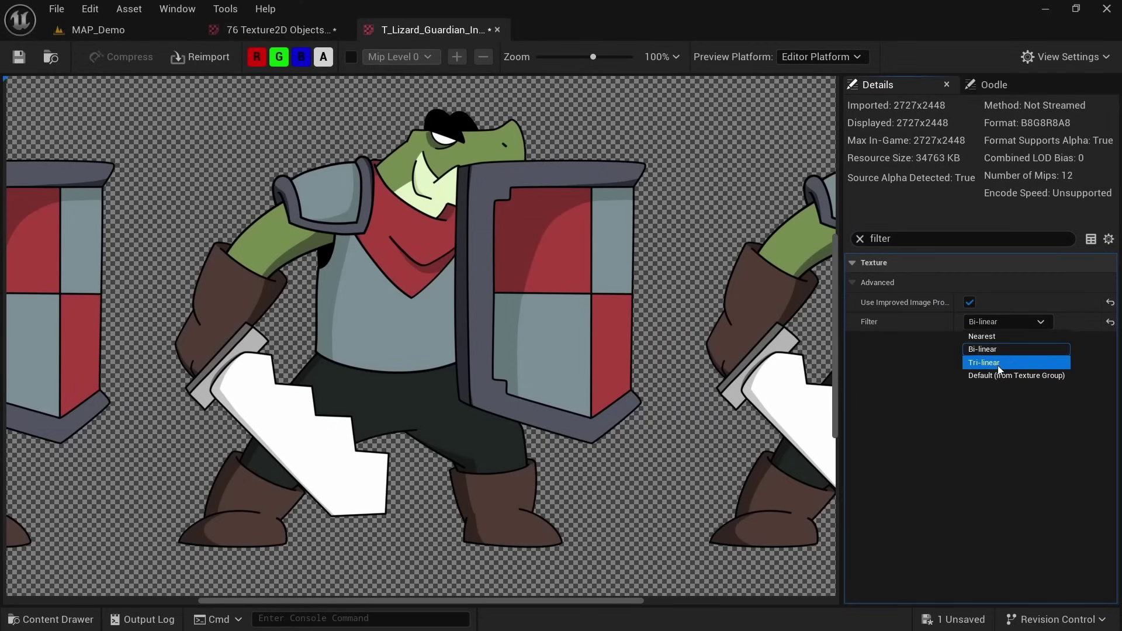
{"action": "left_click", "coordinate": [998, 365]}
{"action": "left_click", "coordinate": [989, 321]}
{"action": "left_click", "coordinate": [1015, 339]}
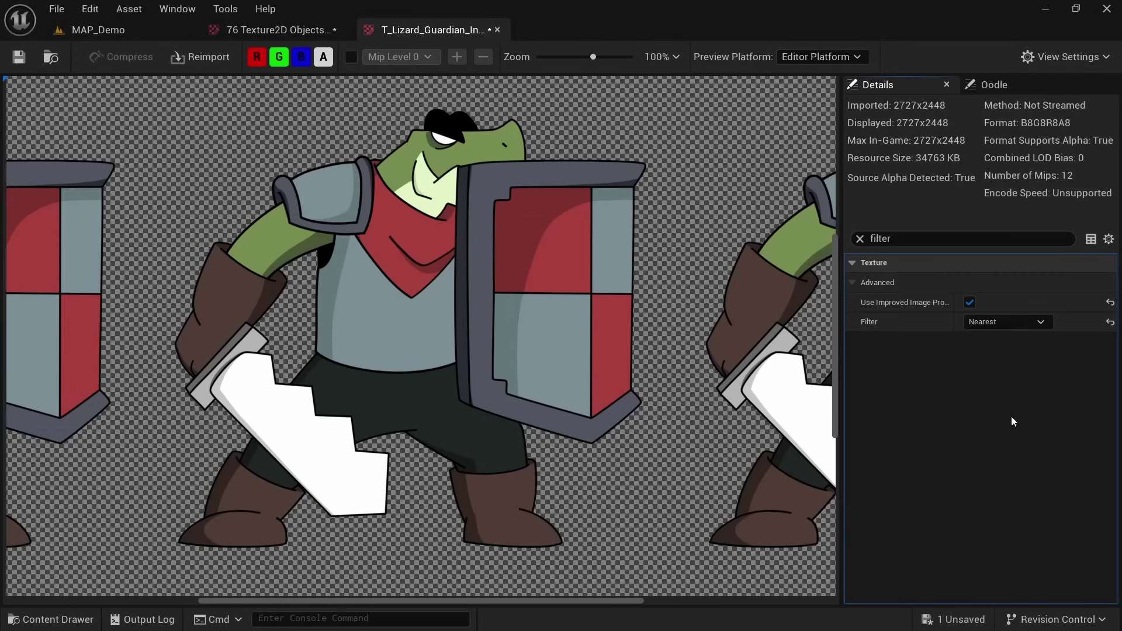
{"action": "left_click", "coordinate": [993, 322]}
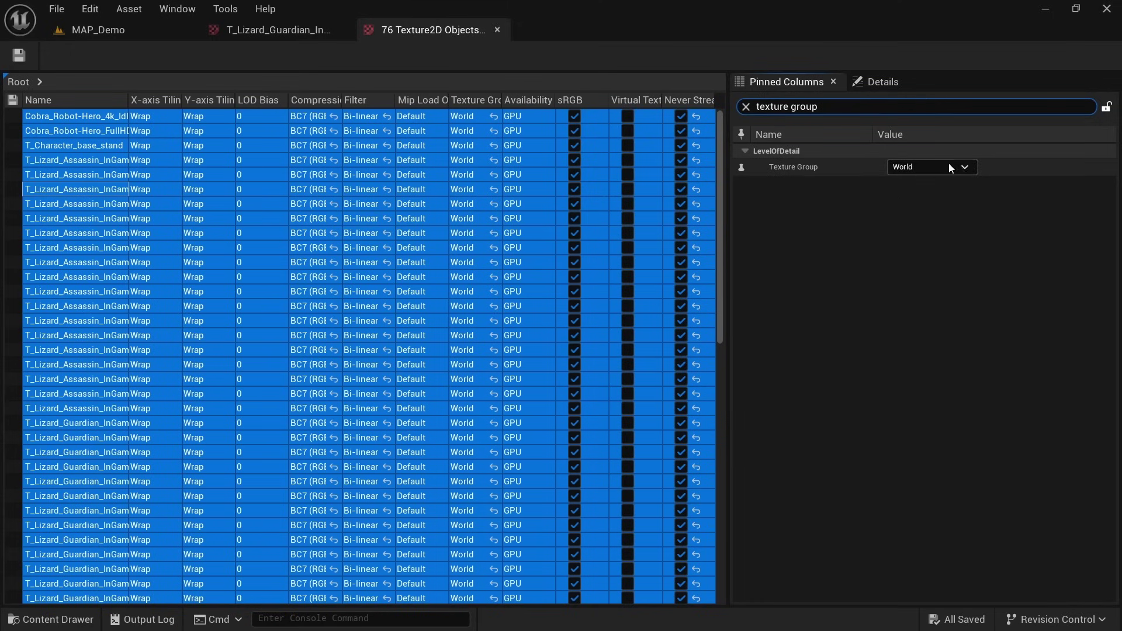
Browse the available Texture Group options for the selected sprite textures without choosing another group.
{"action": "left_click", "coordinate": [953, 166]}
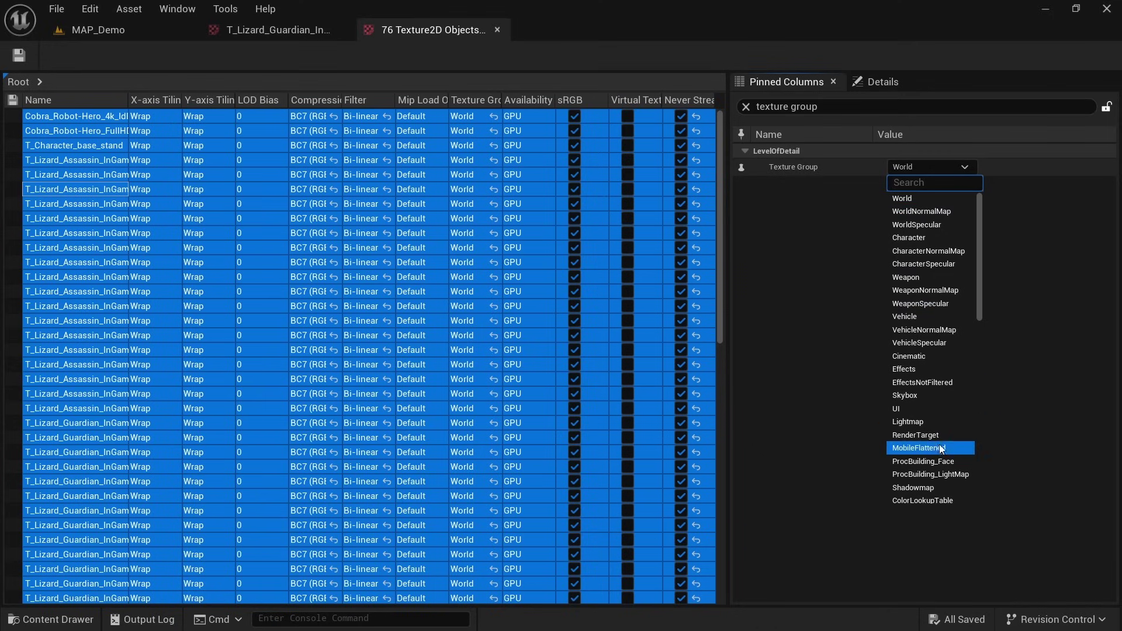
{"action": "left_click", "coordinate": [840, 307]}
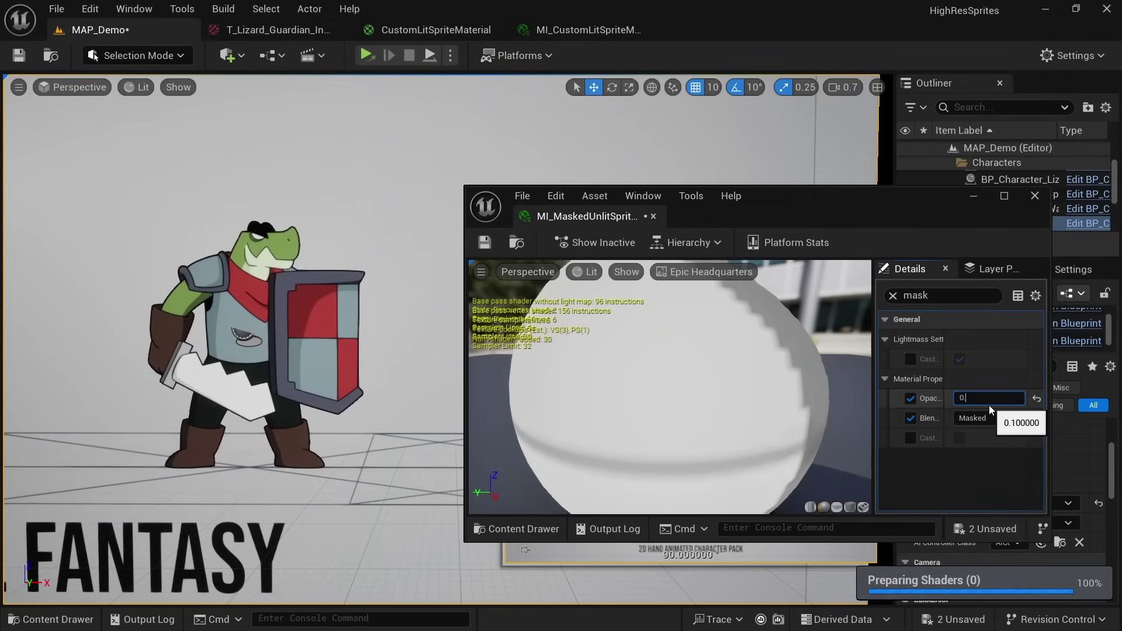
Set the Opacity Mask Clip Value of the MI_MaskedUnlitSprite material instance to 0.8.
{"action": "type", "text": "8"}
{"action": "key", "text": "Return"}
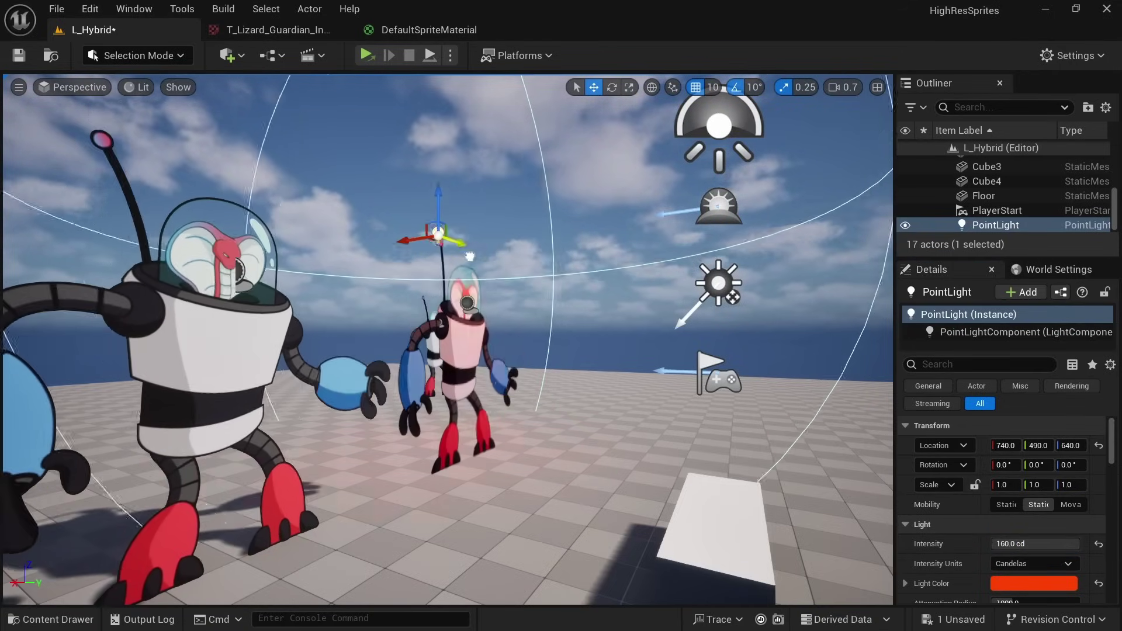
Move the orange-red point light in L_Hybrid and set the MI_CustomLitSpriteMaterial instance's Opacity Mask Clip Value to 0.1.
{"action": "left_click_drag", "start_coordinate": [478, 250], "coordinate": [313, 277]}
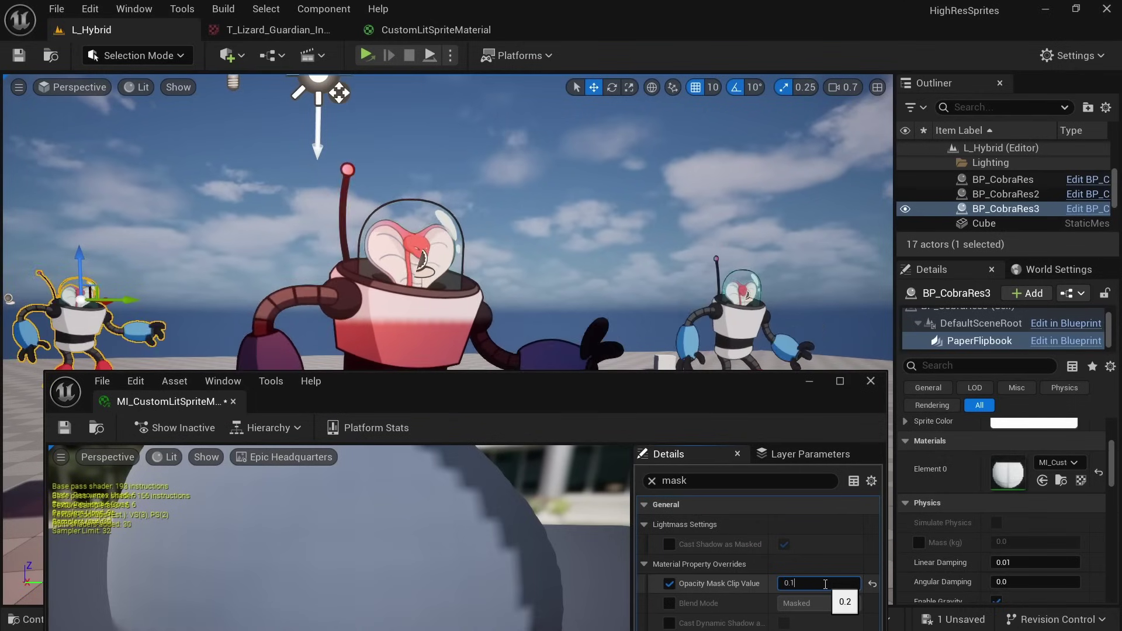
{"action": "key", "text": "Return"}
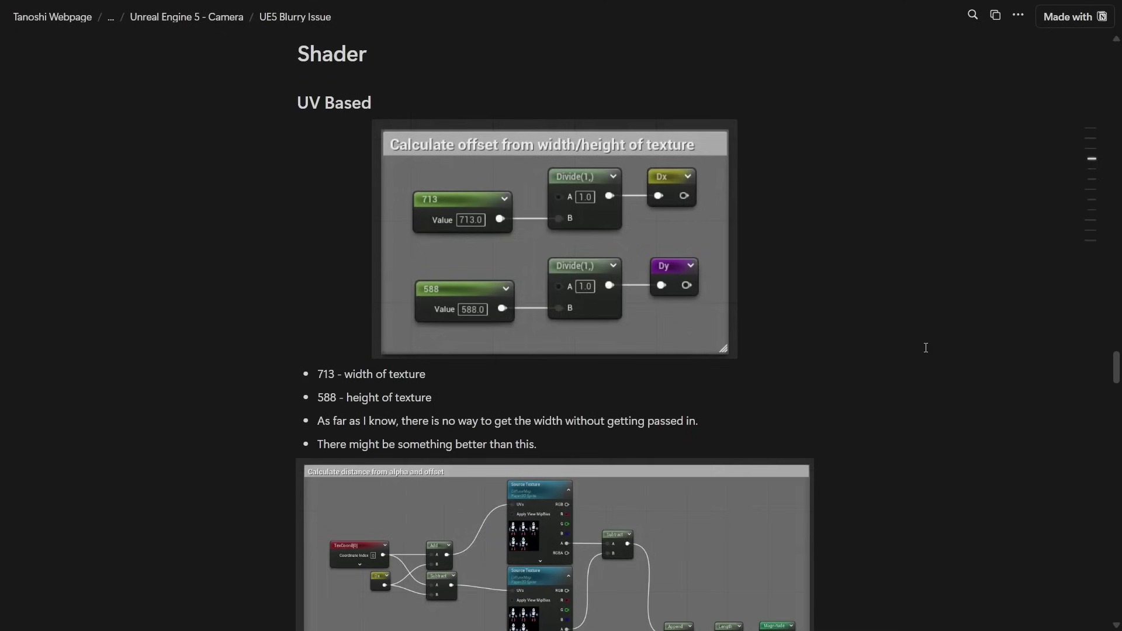
Read the UV-based shader section of the UE5 Blurry Issue notes down to the SDF lookup graph.
{"action": "scroll", "coordinate": [926, 348], "scroll_direction": "down", "scroll_amount": 8}
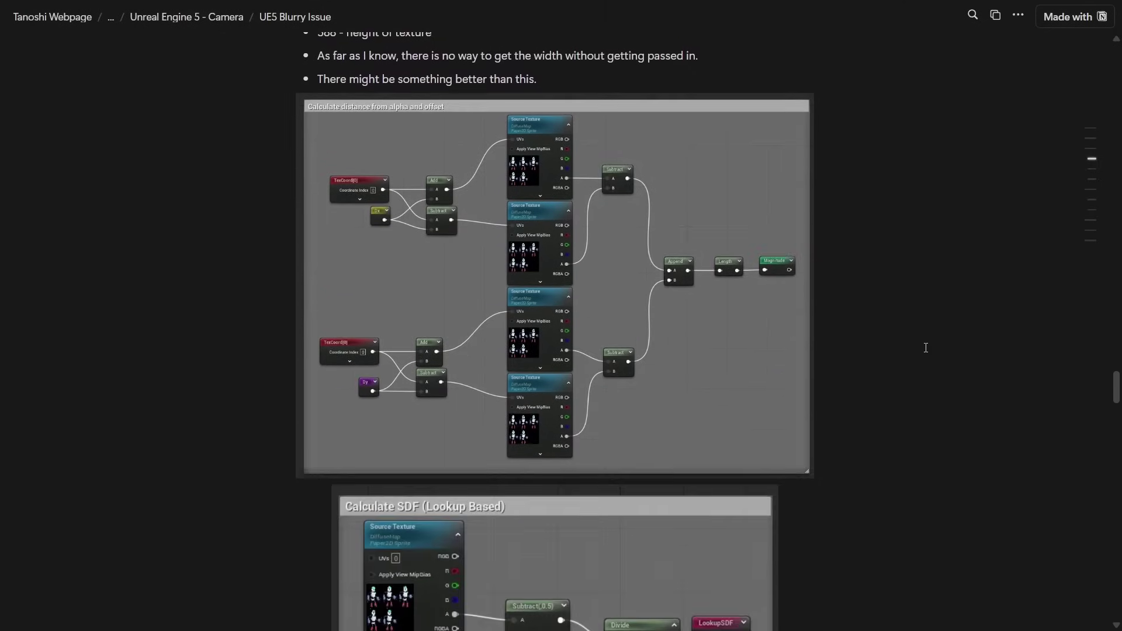
Read the UE5 Blurry Issue notes from the lookup-based SDF graphs through the DDX/DDY Based section.
{"action": "scroll", "coordinate": [926, 348], "scroll_direction": "down", "scroll_amount": 6}
{"action": "scroll", "coordinate": [926, 348], "scroll_direction": "down", "scroll_amount": 7}
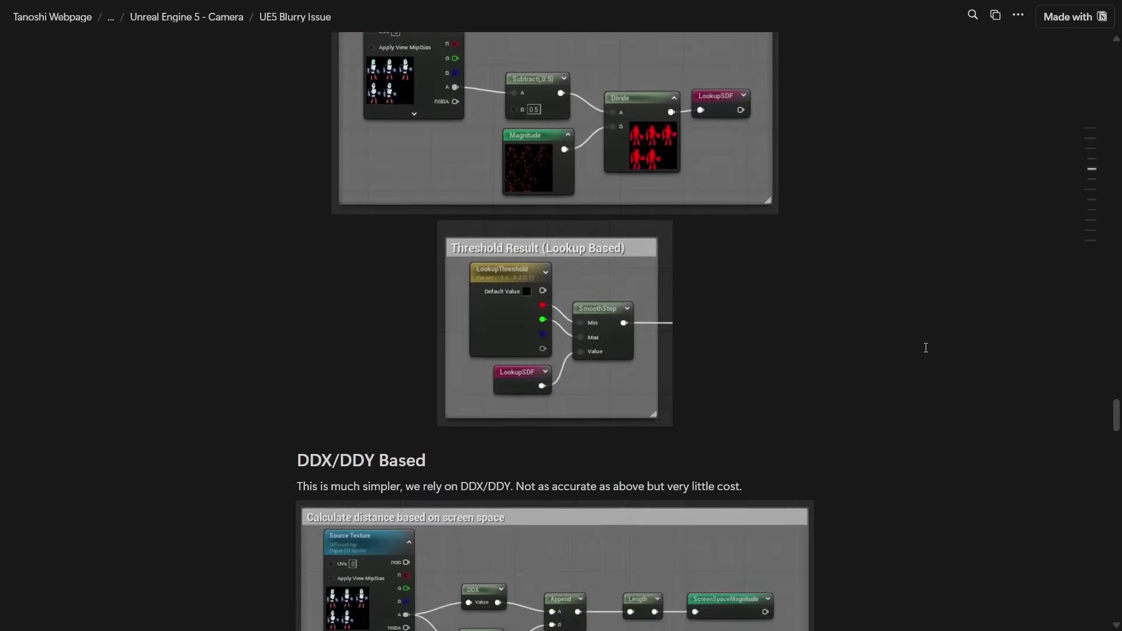
{"action": "scroll", "coordinate": [926, 348], "scroll_direction": "down", "scroll_amount": 6}
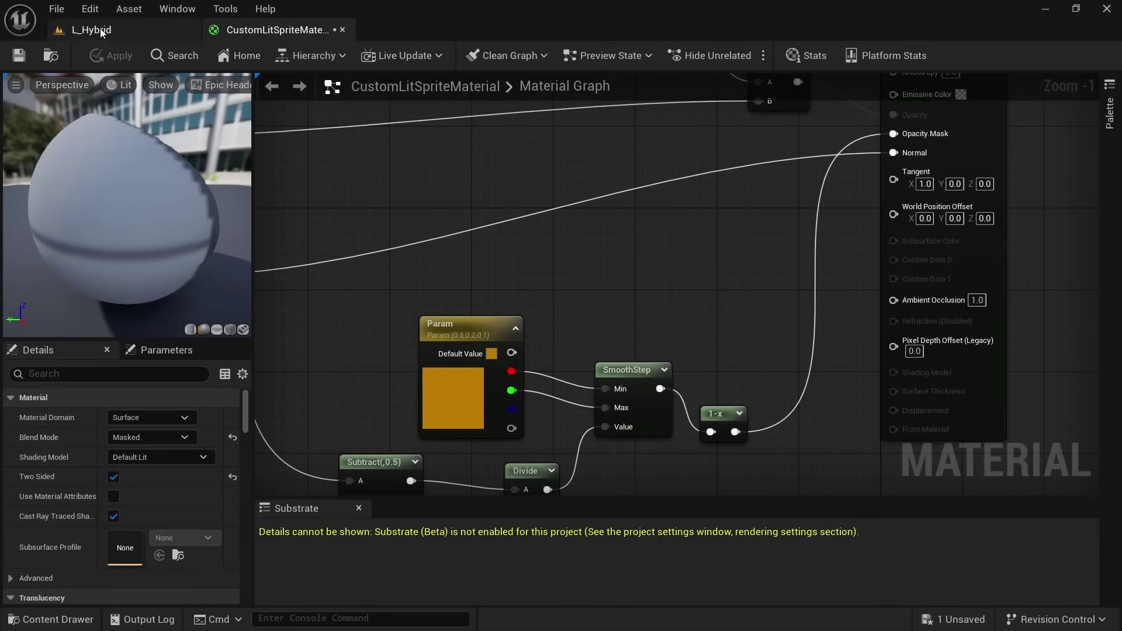
In Unreal Editor, inspect the robot sprites in the L_Hybrid level and return to the CustomLitSpriteMaterial graph.
{"action": "left_click", "coordinate": [100, 29]}
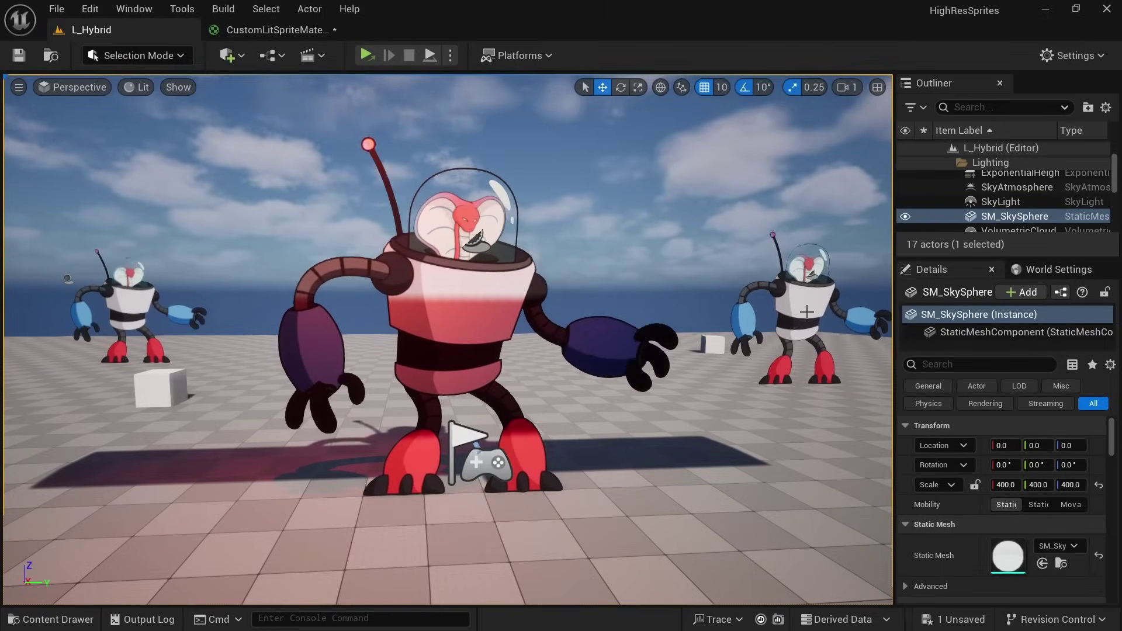
{"action": "left_click", "coordinate": [301, 30]}
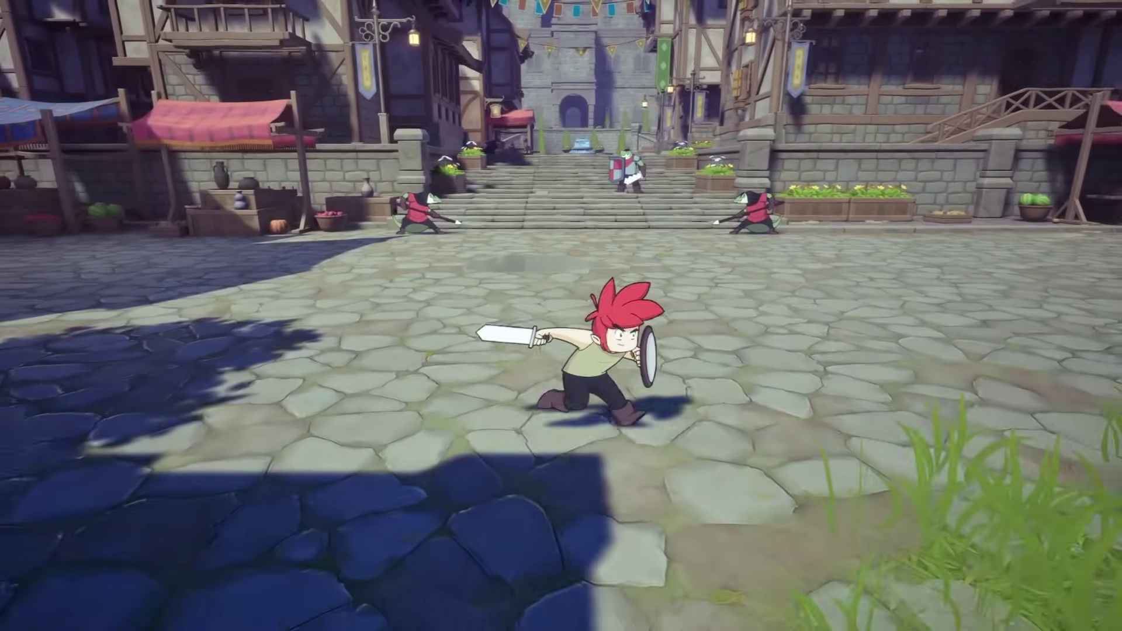
Review the High Resolution Sprites in Unreal Engine reference page from Used Assets down past the Mip Maps links.
{"action": "scroll", "coordinate": [911, 368], "scroll_direction": "down", "scroll_amount": 2}
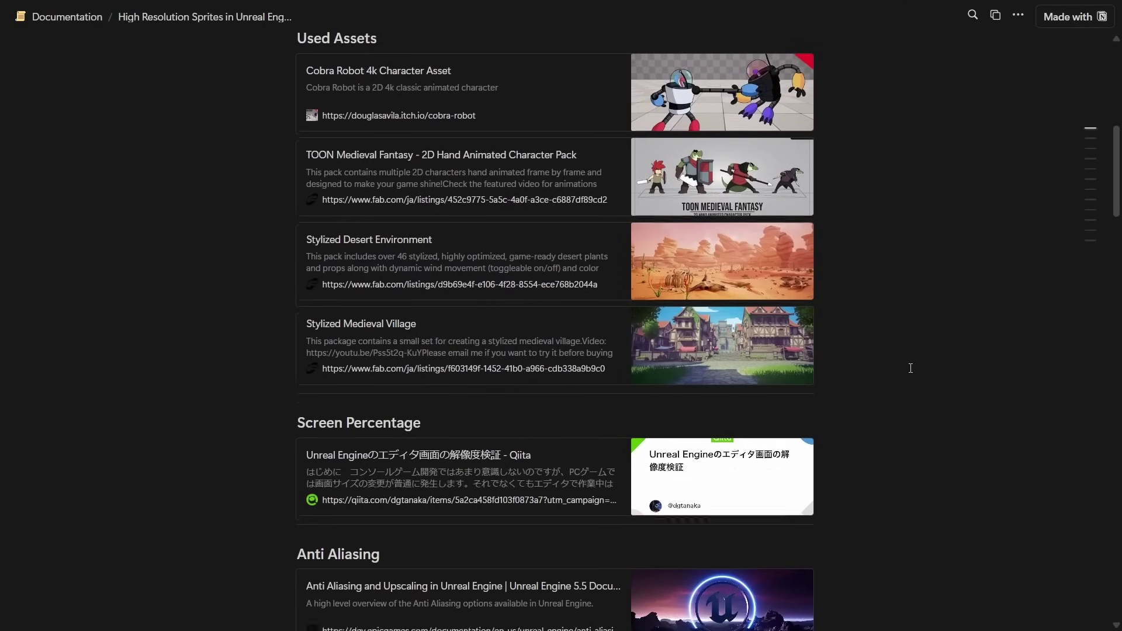
{"action": "scroll", "coordinate": [911, 368], "scroll_direction": "down", "scroll_amount": 12}
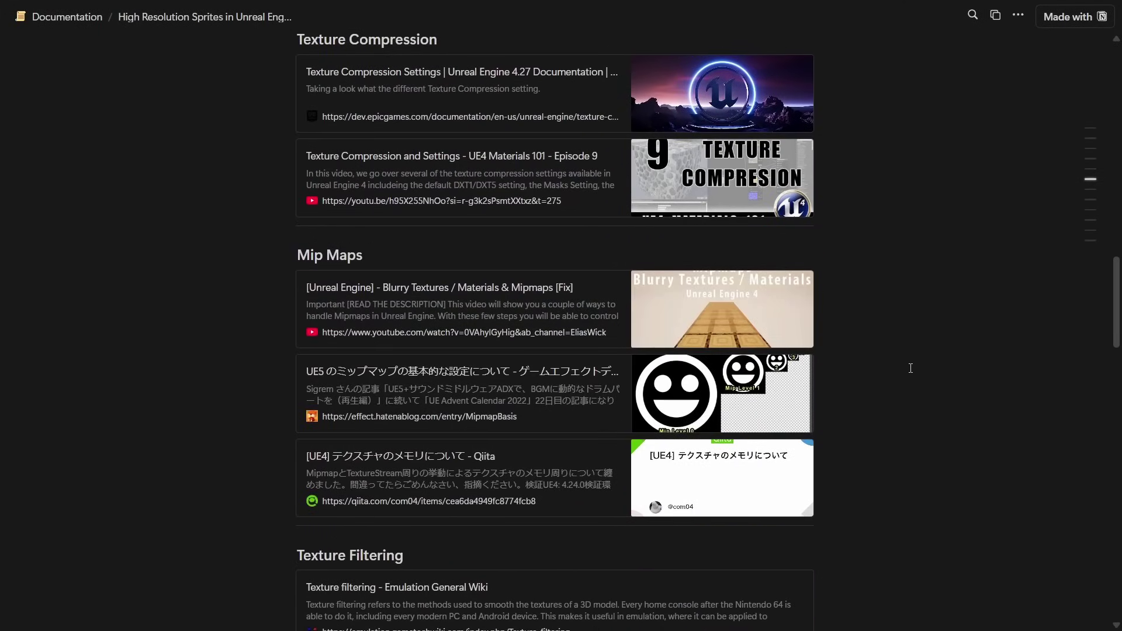
{"action": "scroll", "coordinate": [910, 368], "scroll_direction": "down", "scroll_amount": 6}
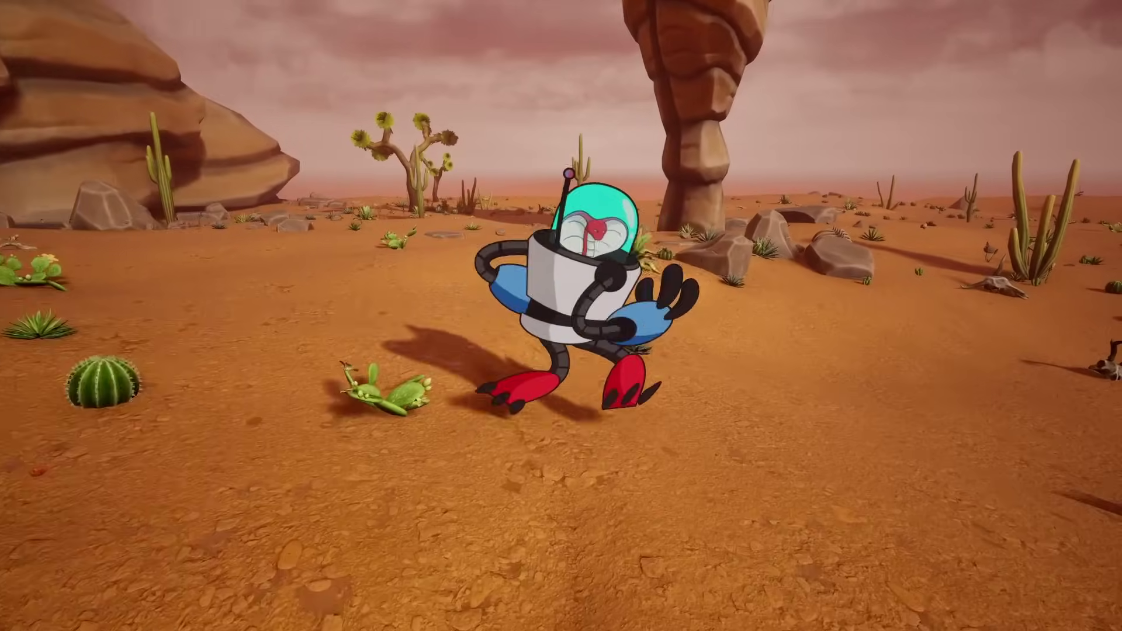